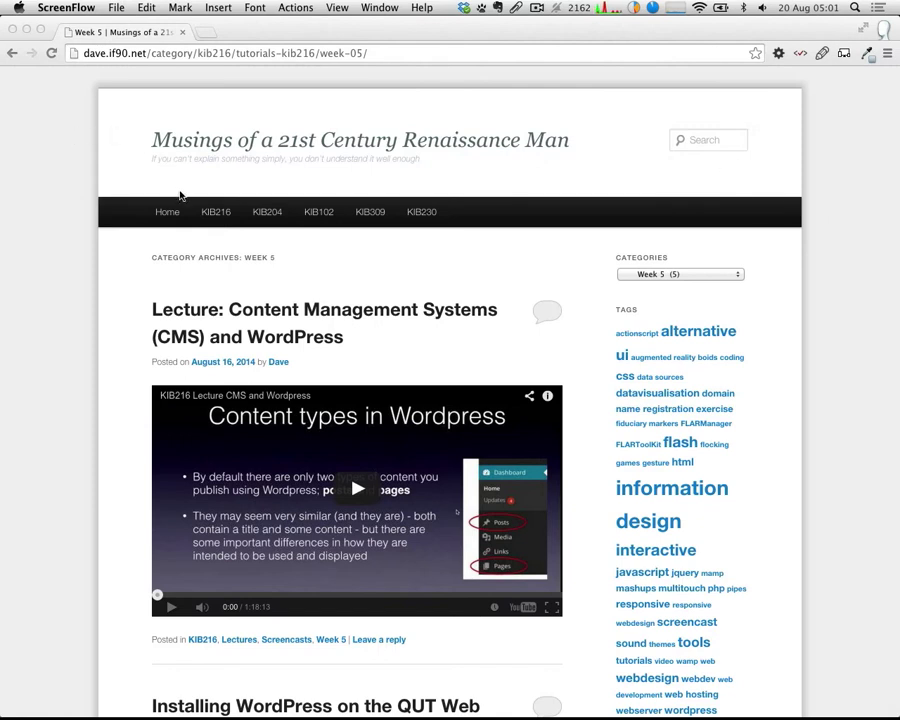
- Scroll the Week 5 page in Chrome down to the 'Installing WordPress on the QUT Web server' post
left_click(175, 255)
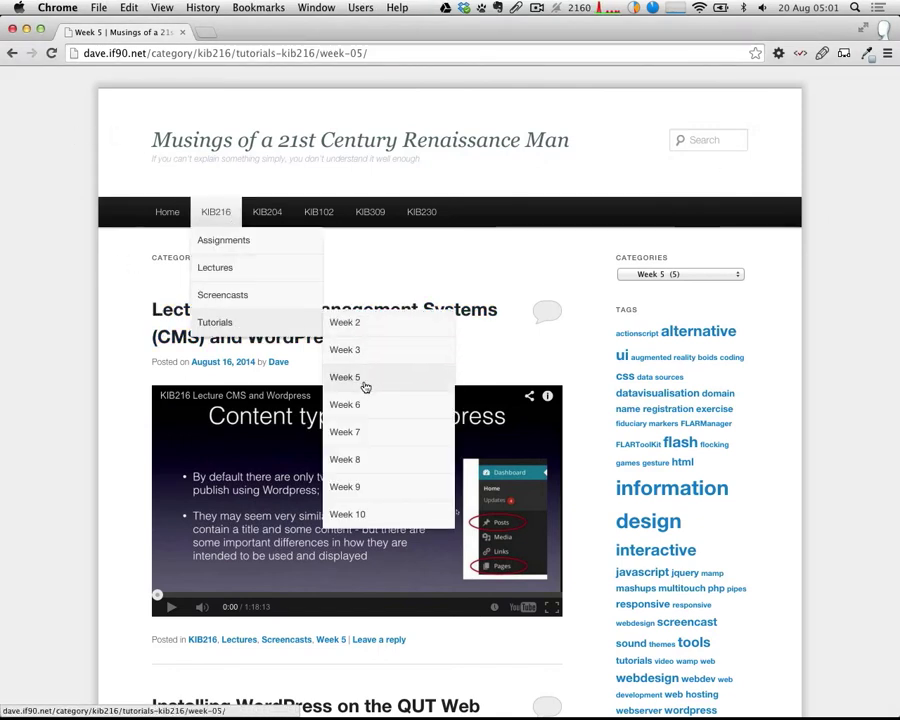
scroll(54, 387, "down", 3)
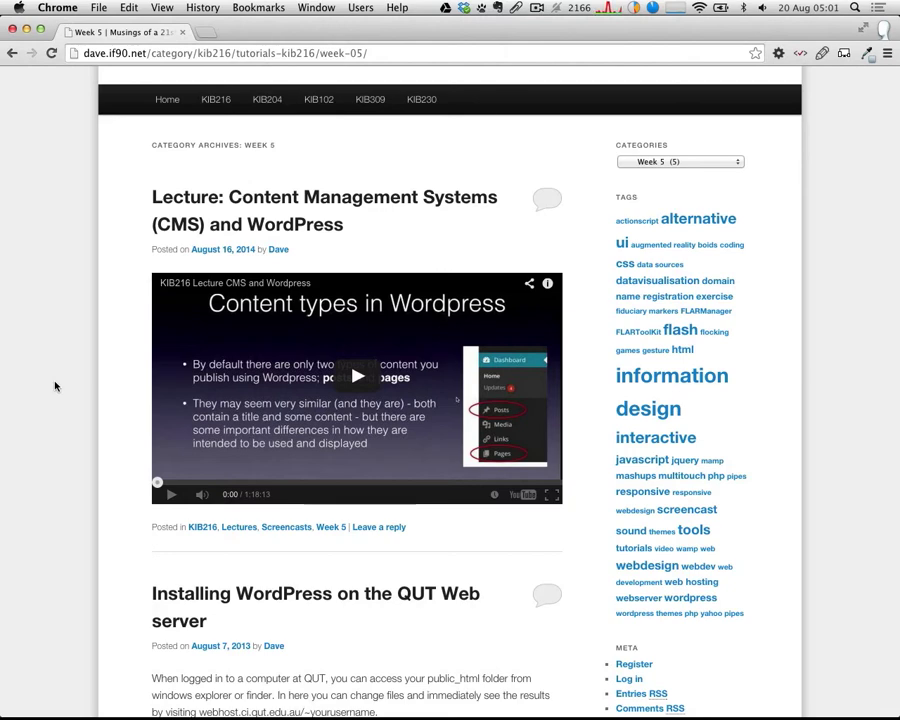
scroll(98, 327, "down", 5)
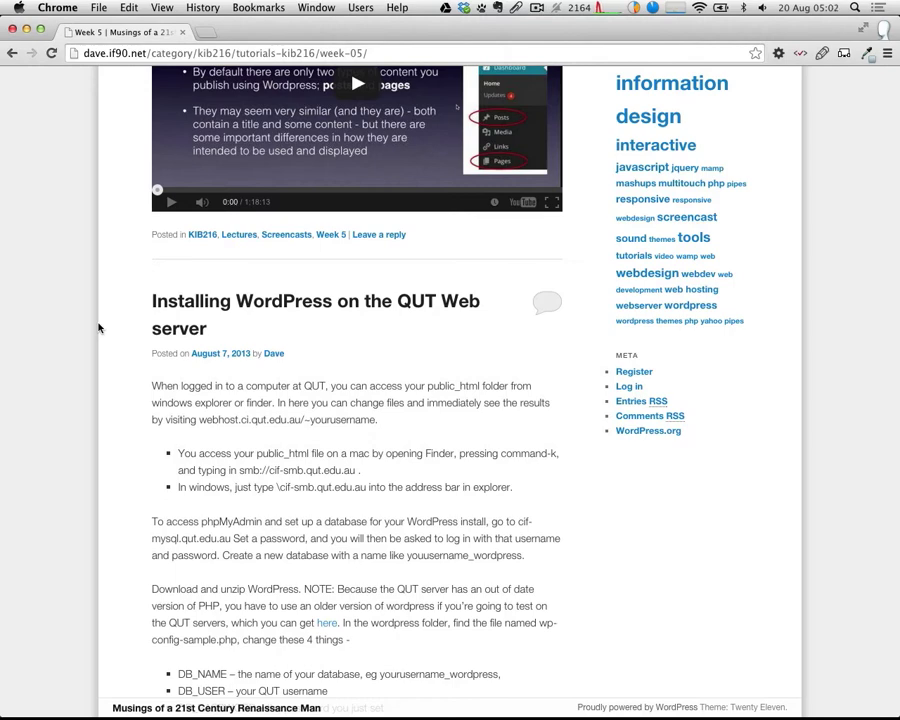
- Scroll further down to the 'Installing WordPress on a remote Web server' post and its SlideShare embed
scroll(99, 327, "down", 2)
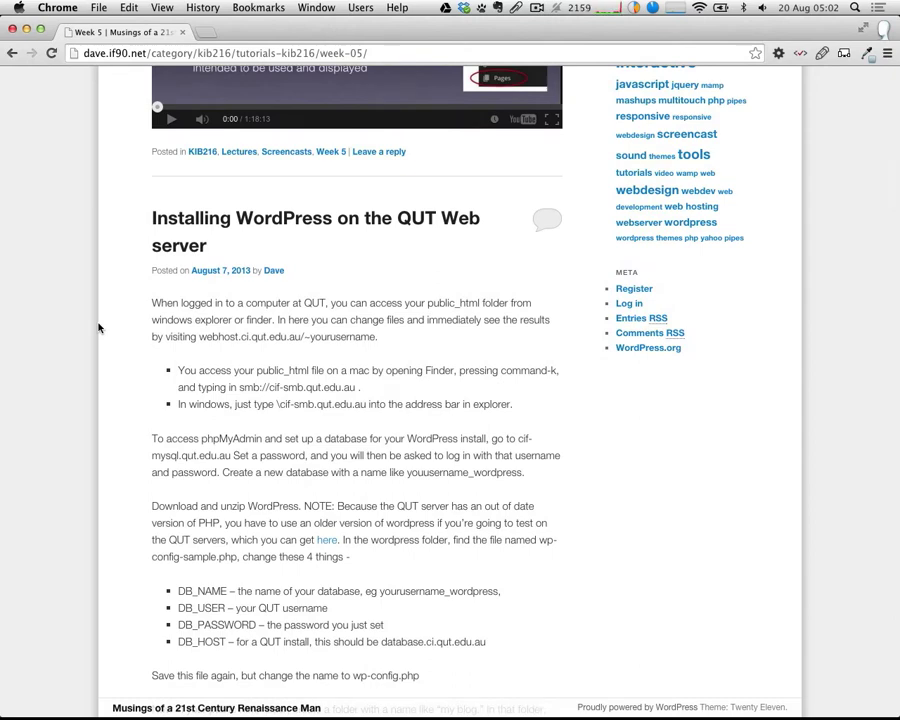
scroll(98, 344, "down", 2)
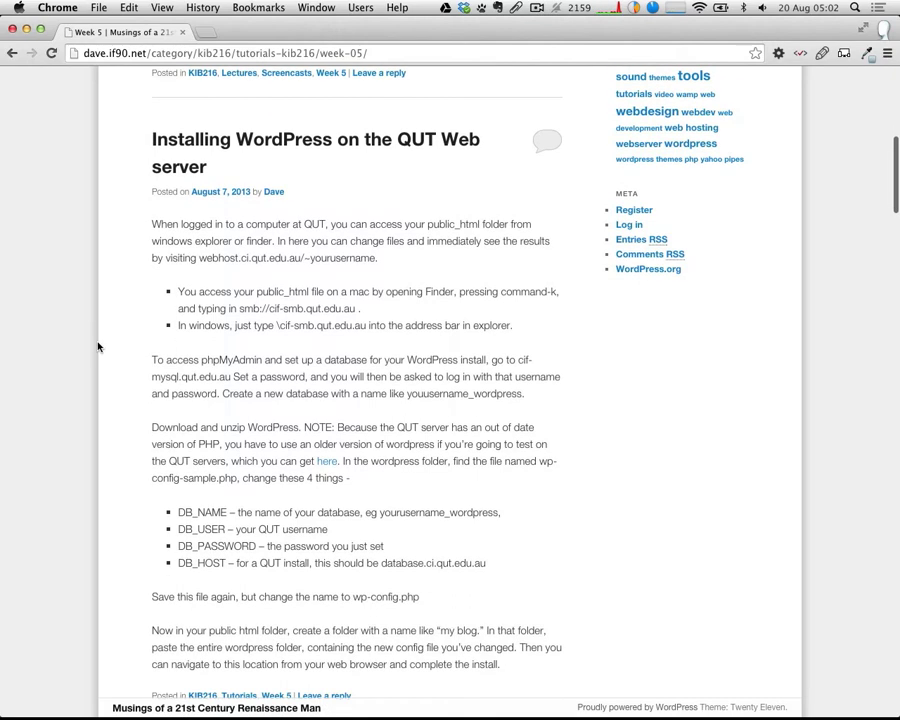
scroll(98, 347, "down", 1)
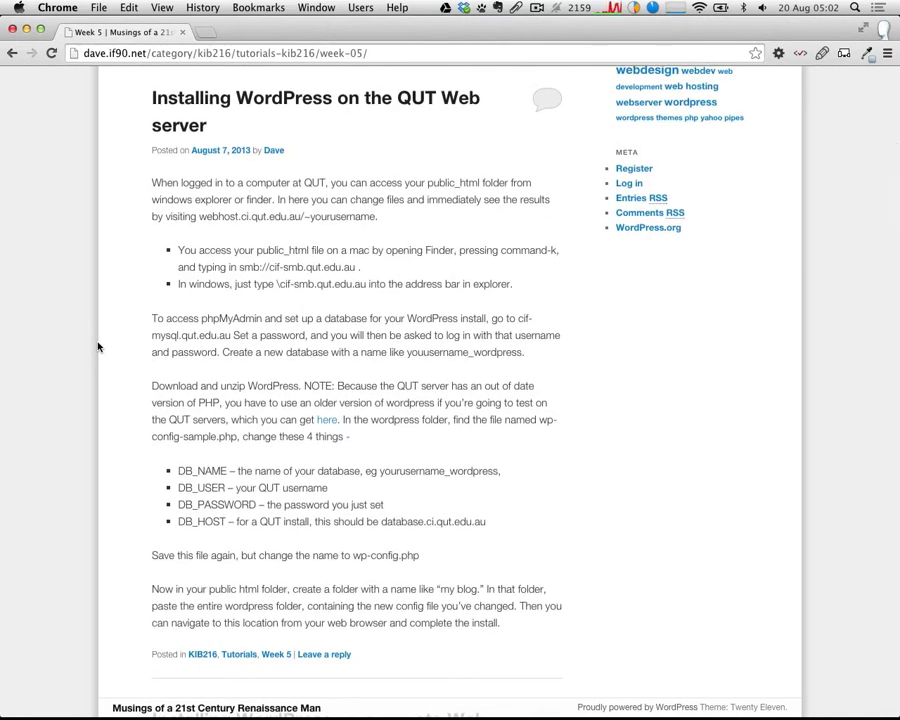
scroll(98, 347, "down", 1)
scroll(98, 347, "up", 2)
scroll(98, 347, "down", 8)
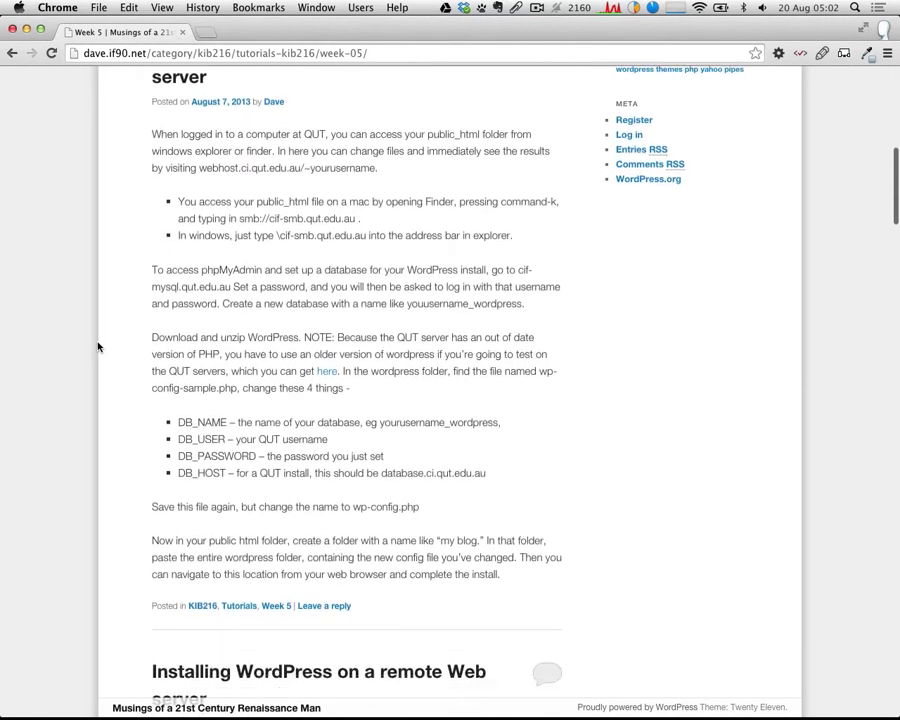
scroll(98, 347, "down", 8)
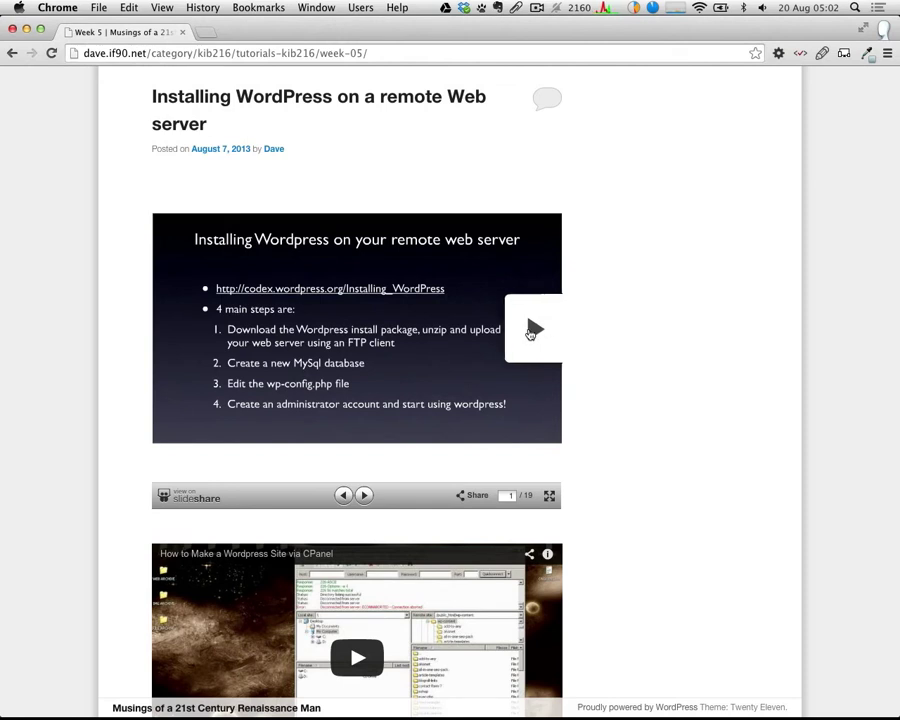
- Advance the embedded slideshow to slide 2 of 19, '1. Install the Wordpress package'
scroll(591, 357, "down", 3)
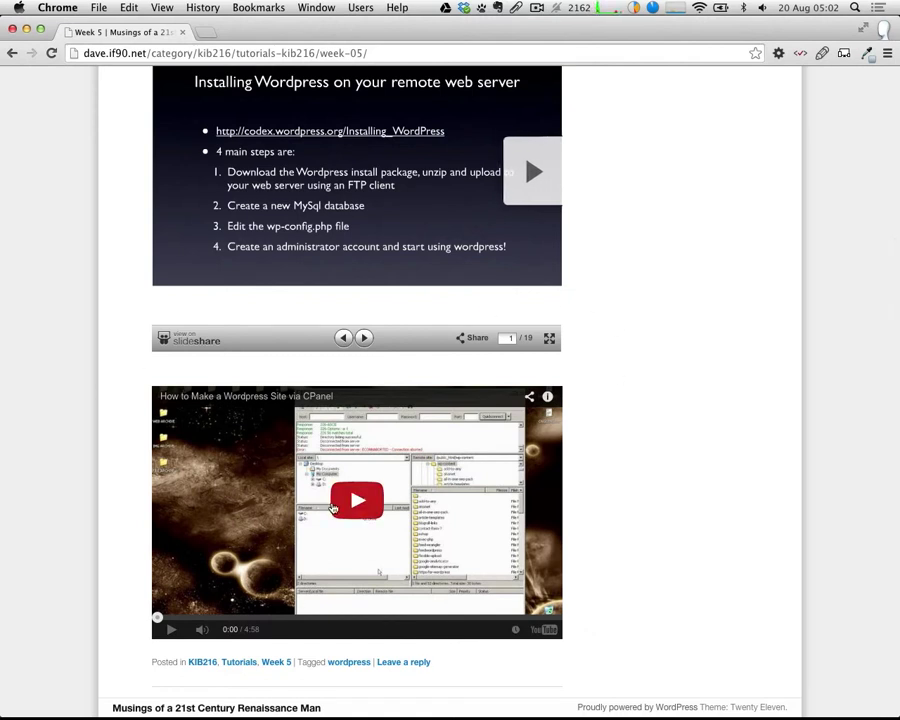
scroll(333, 508, "up", 1)
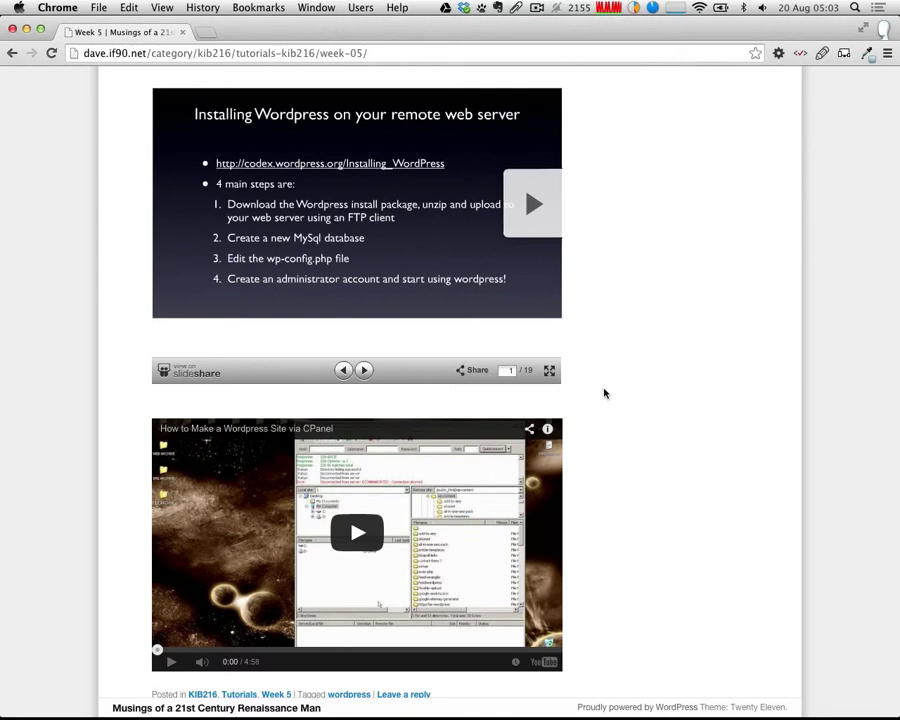
scroll(604, 393, "up", 3)
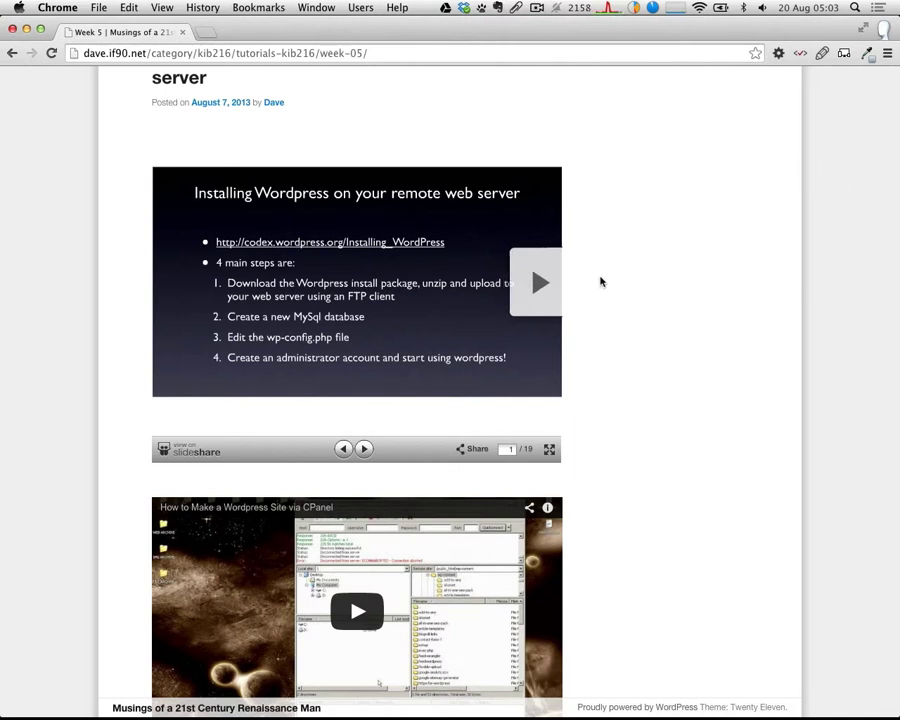
left_click(556, 302)
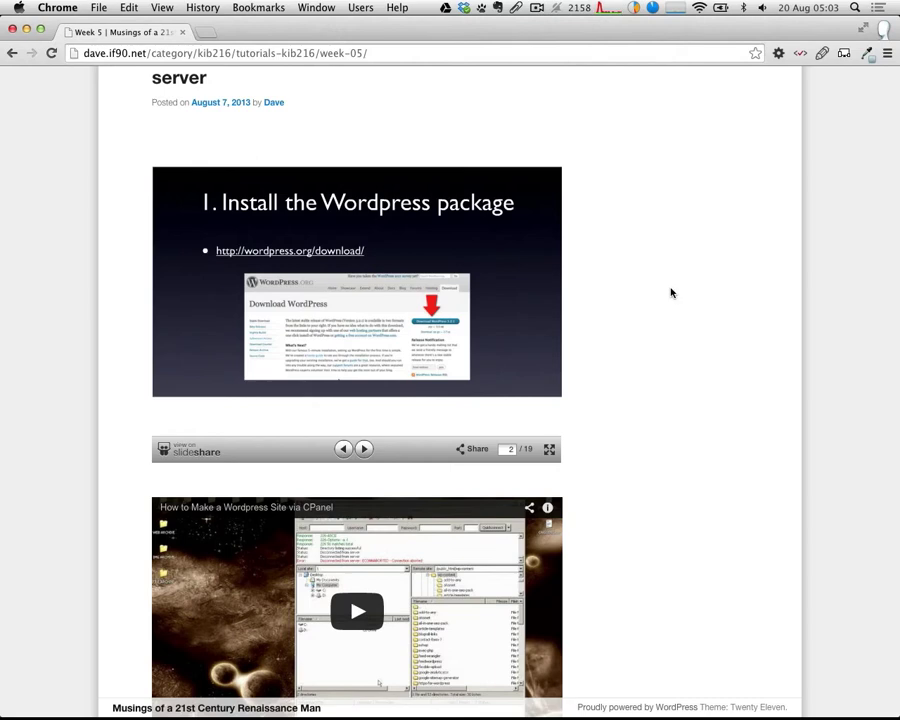
- Load wordpress.org in a new Chrome tab
key("super+t")
type("wordpress.org")
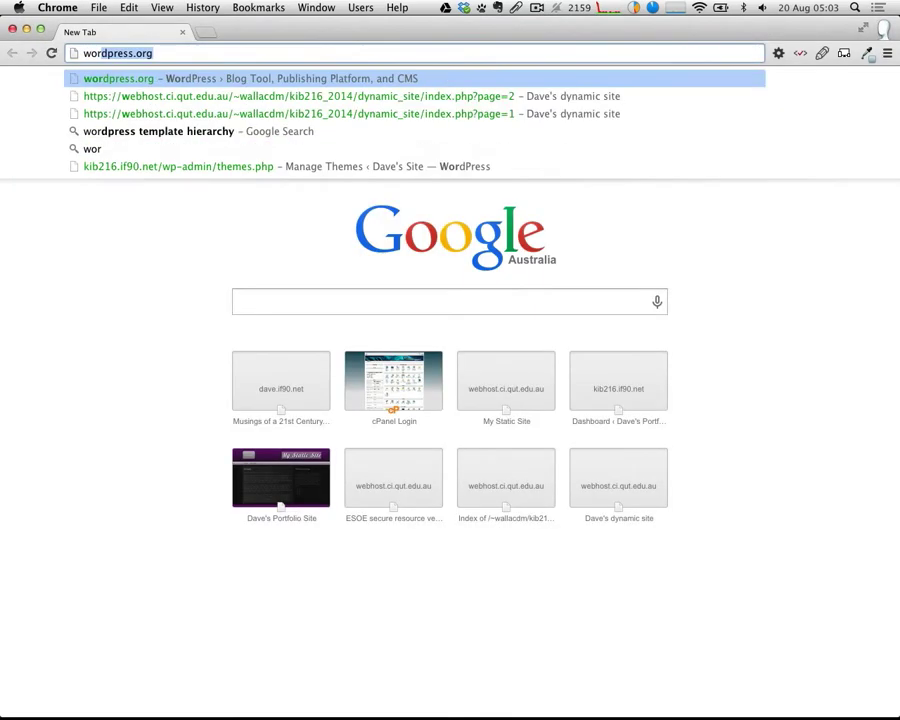
key("Return")
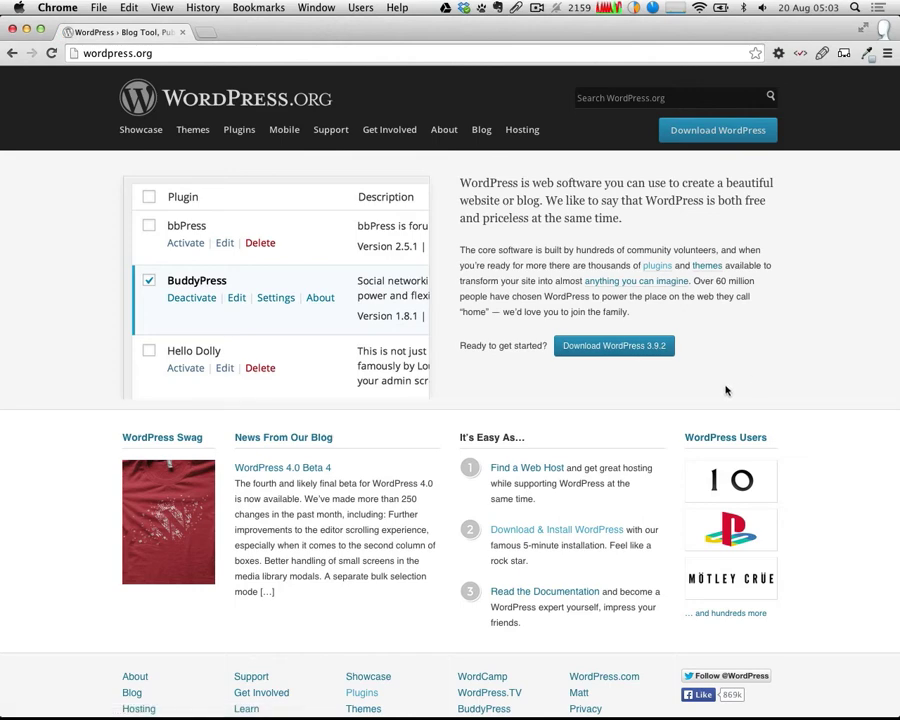
- Download the WordPress 3.9.2 zip and open it from the download shelf to extract it
left_click(718, 130)
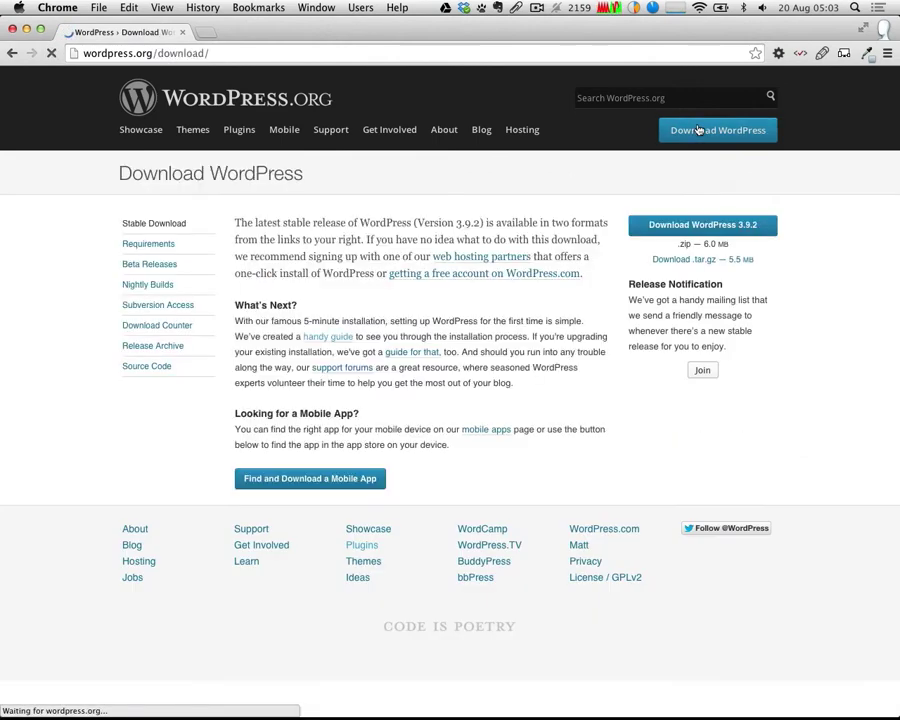
left_click(724, 233)
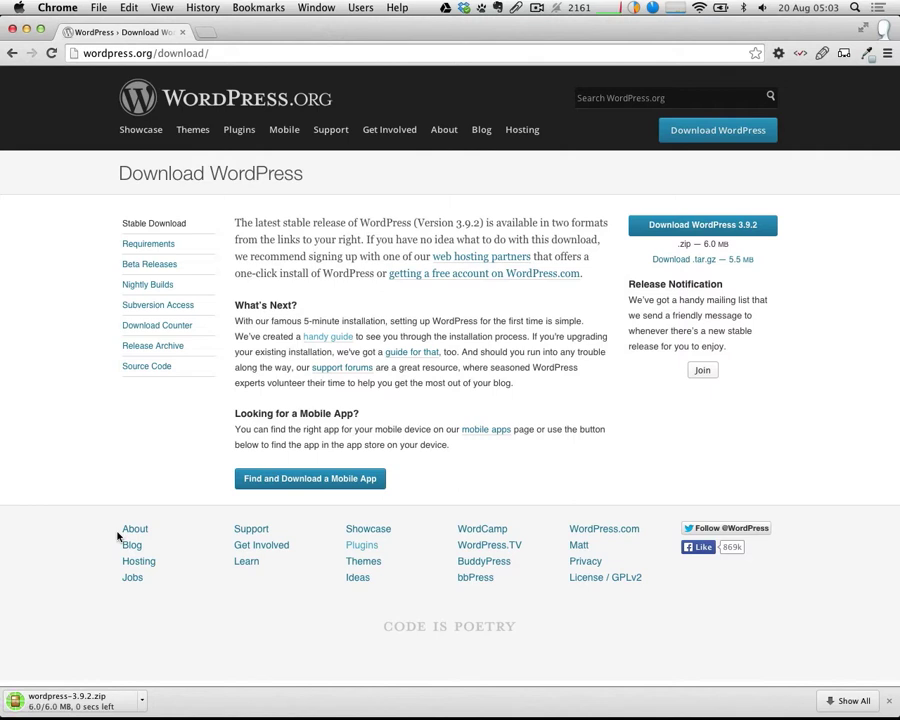
left_click(89, 708)
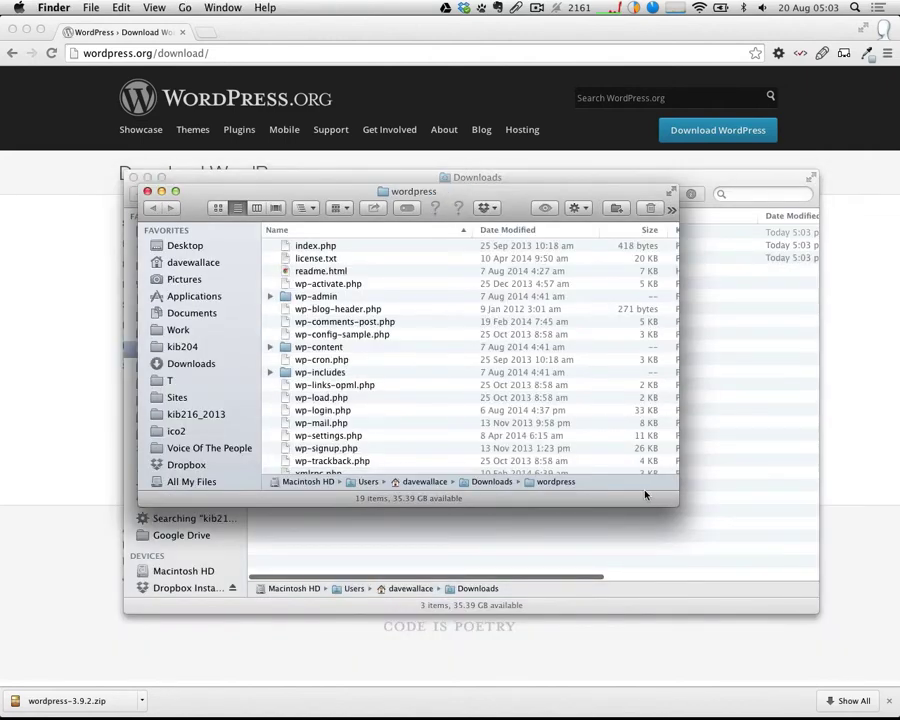
- Expand the extracted wordpress folder in Downloads to list its files, then switch toward FileZilla
left_click(174, 365)
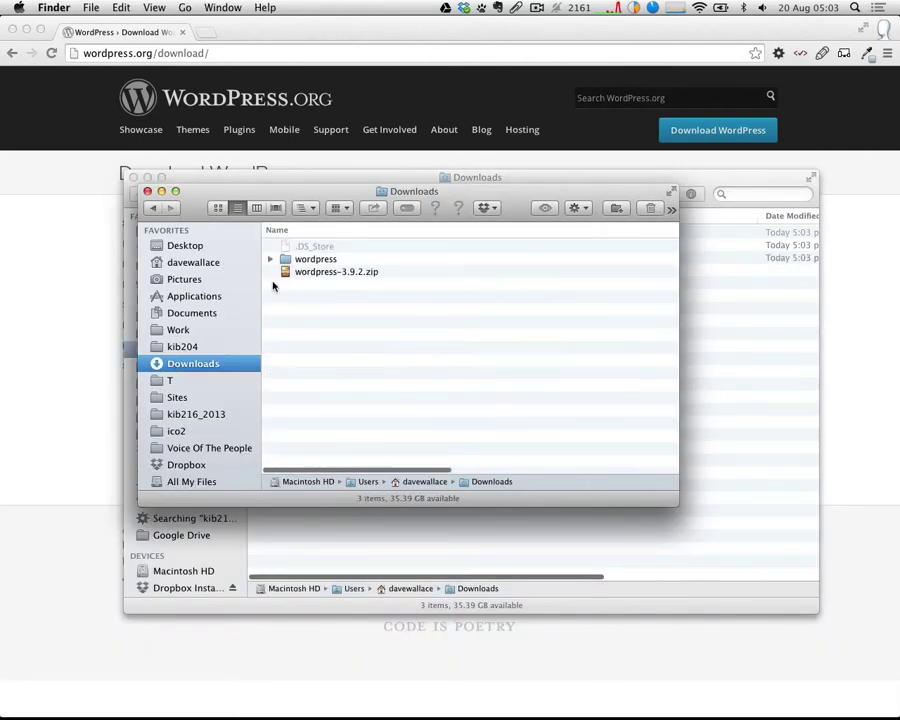
left_click(291, 260)
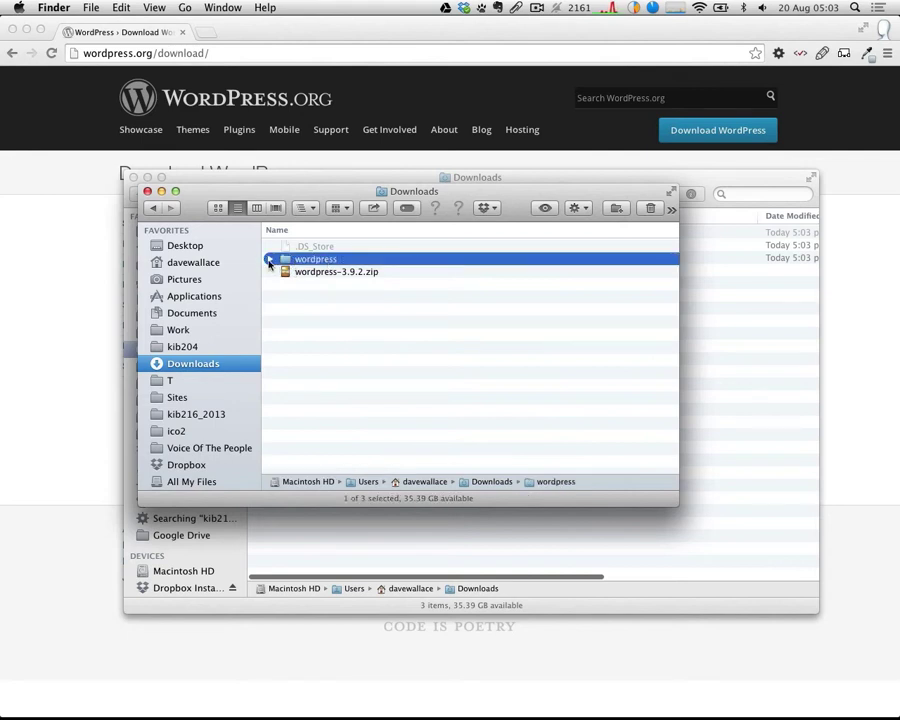
left_click(270, 259)
scroll(330, 286, "down", 3)
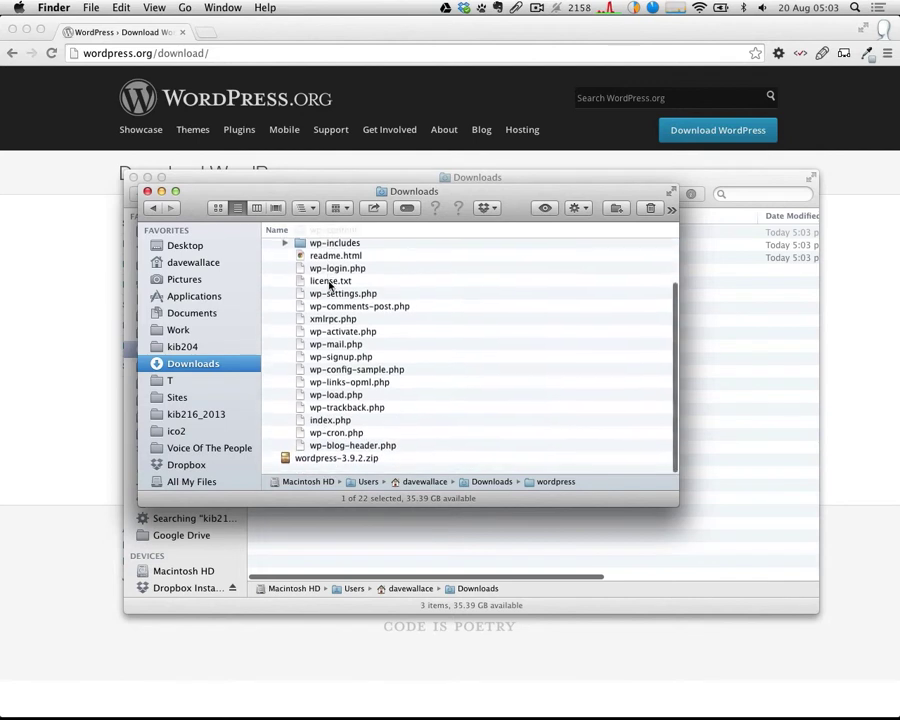
scroll(325, 286, "up", 3)
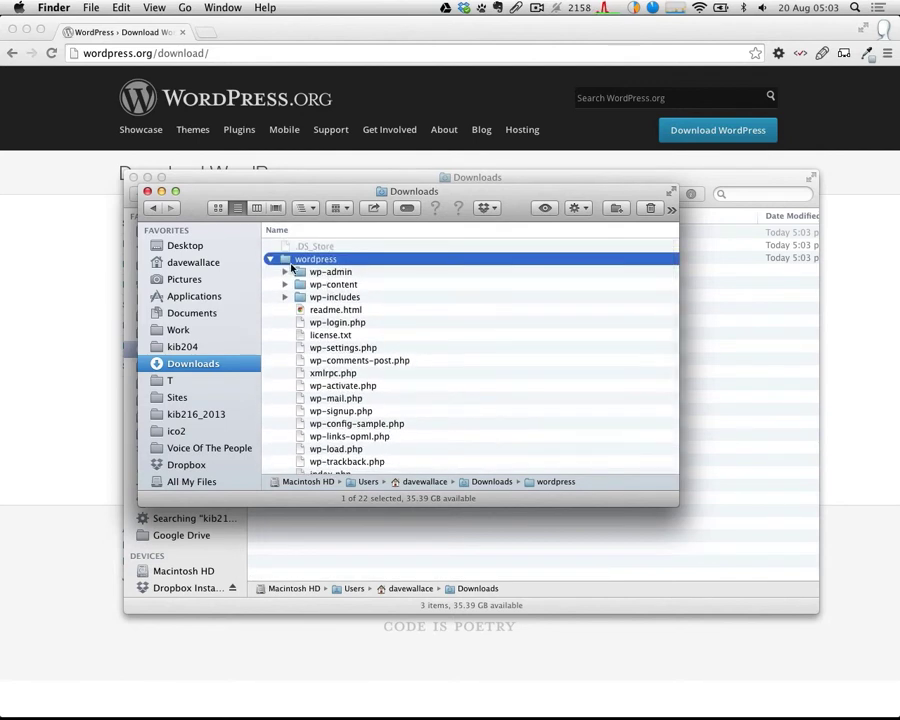
key("super+Tab")
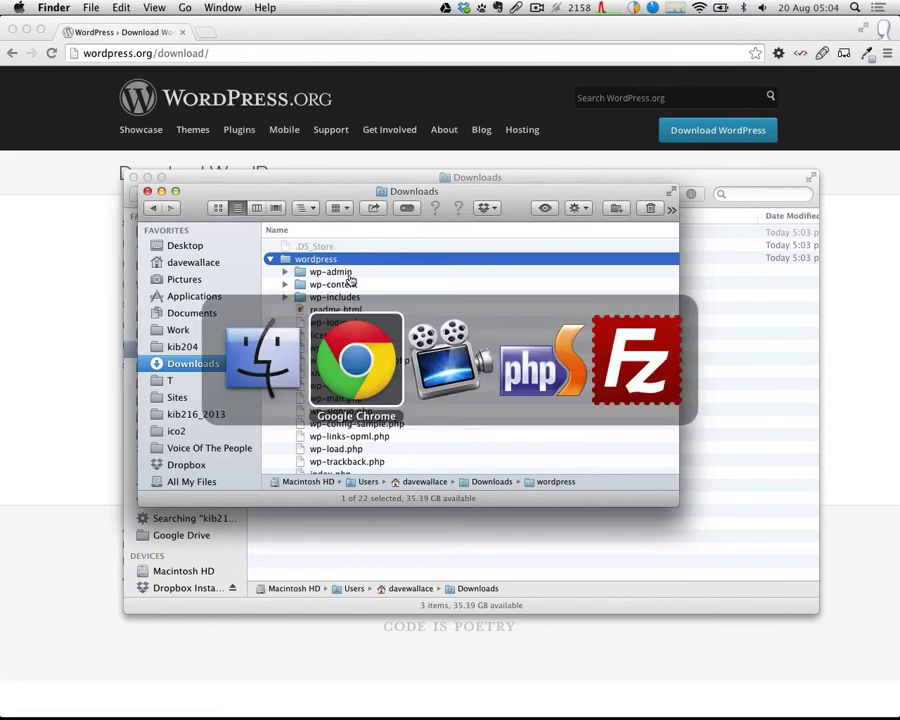
key("super+Tab")
key("super+Tab")
key("super+Tab")
key("super+Tab")
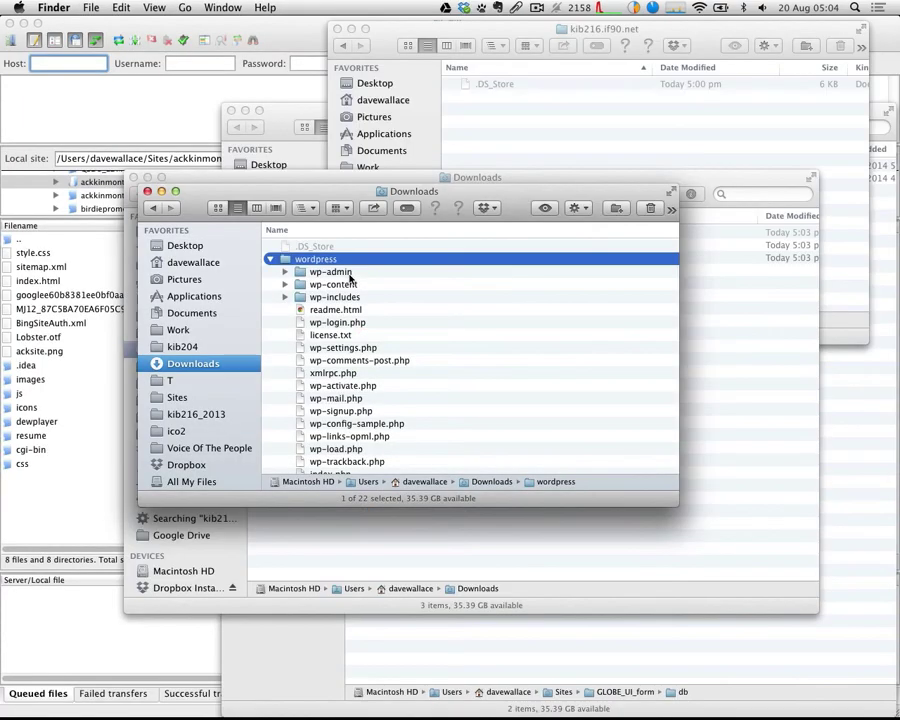
key("super+Tab")
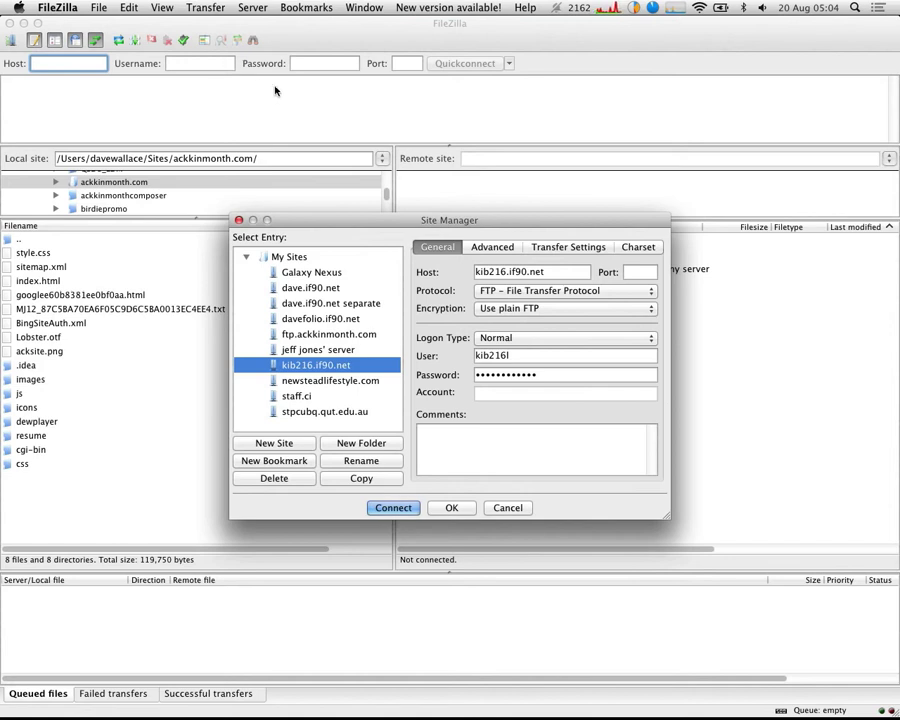
- Select the kib216.if90.net site in Site Manager, then open a new blank Chrome window
left_click(345, 364)
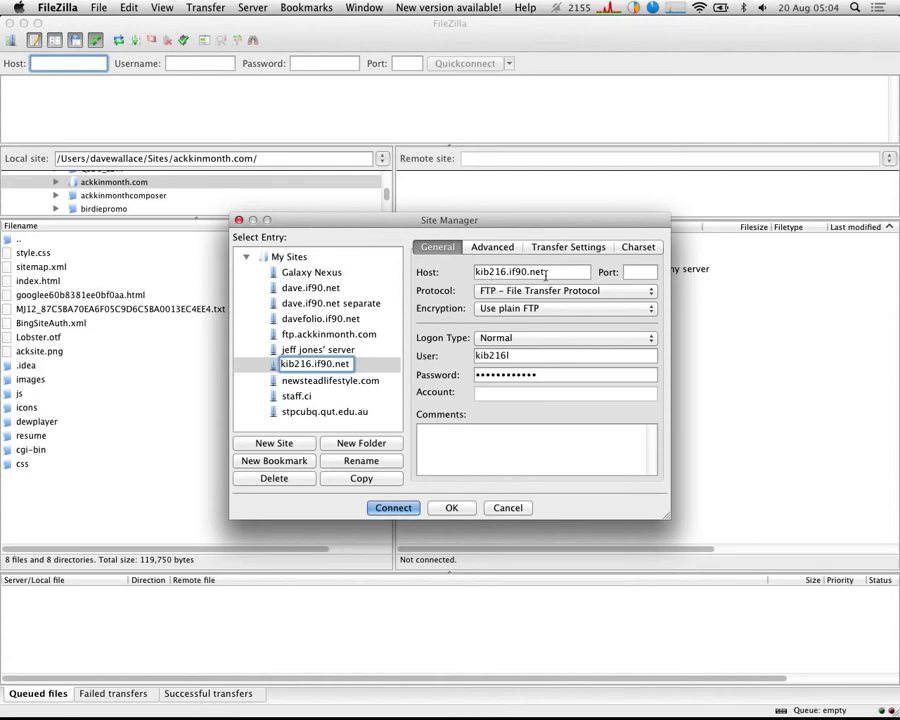
key("super+Tab")
key("super+Tab")
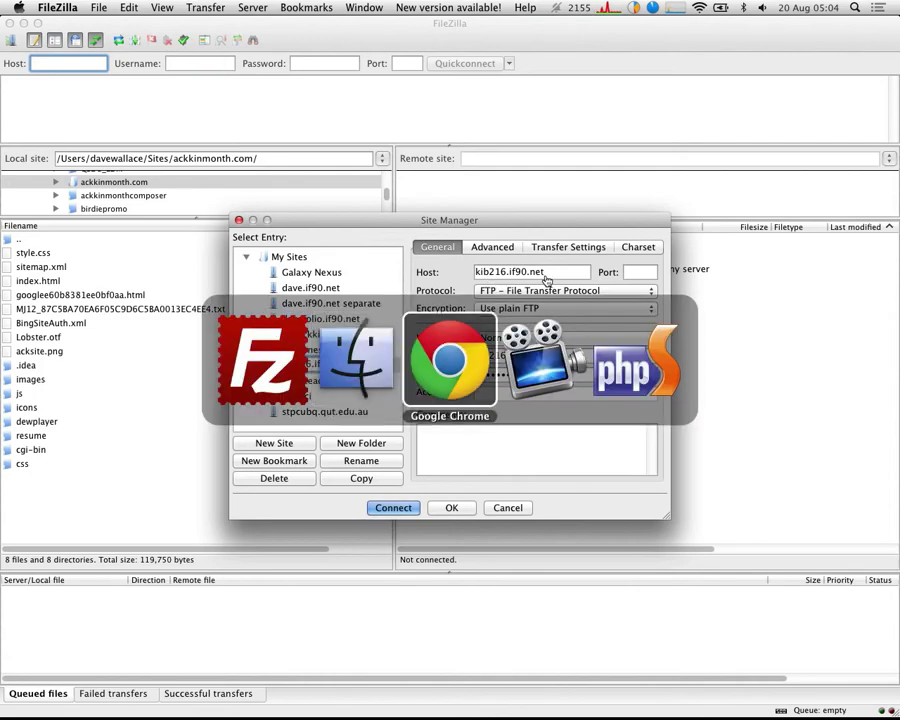
key("super+n")
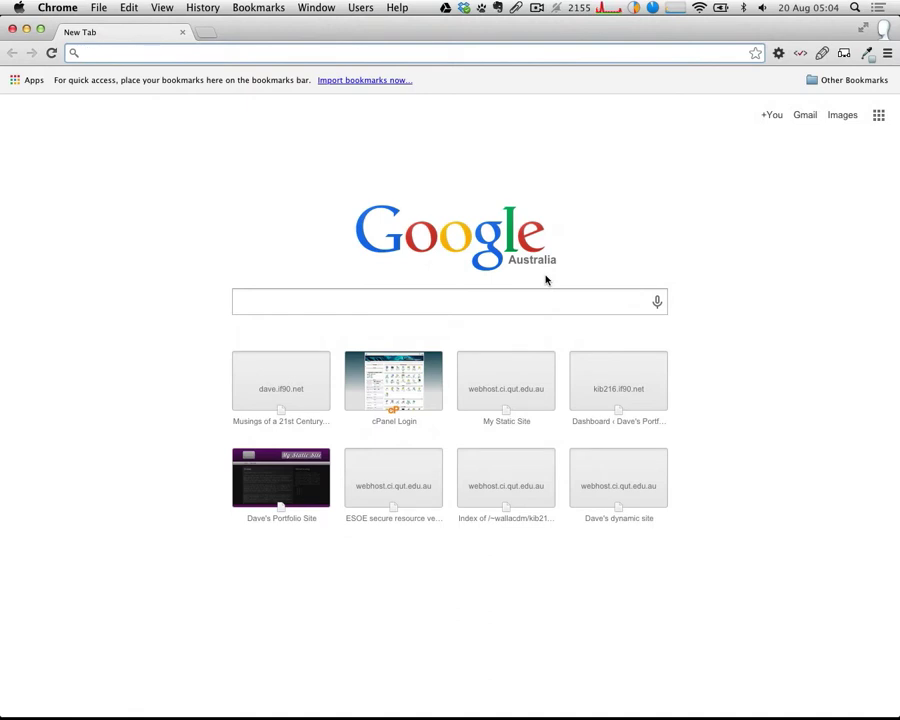
- Load kib216.if90.net in Chrome, showing an empty 'Index of /' page, then return to FileZilla
type("kib")
key("Return")
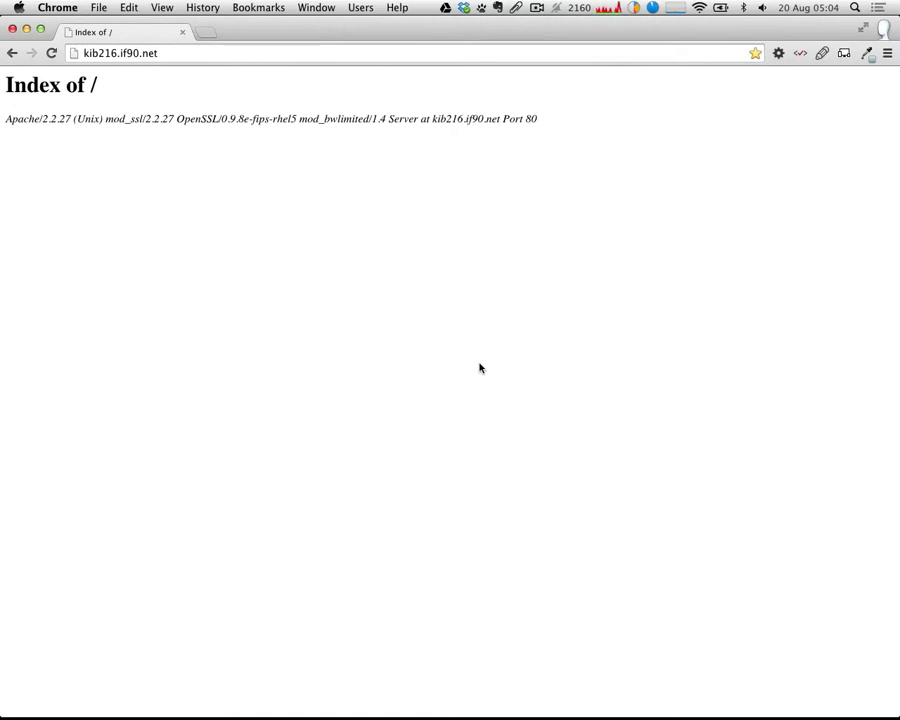
key("super+Tab")
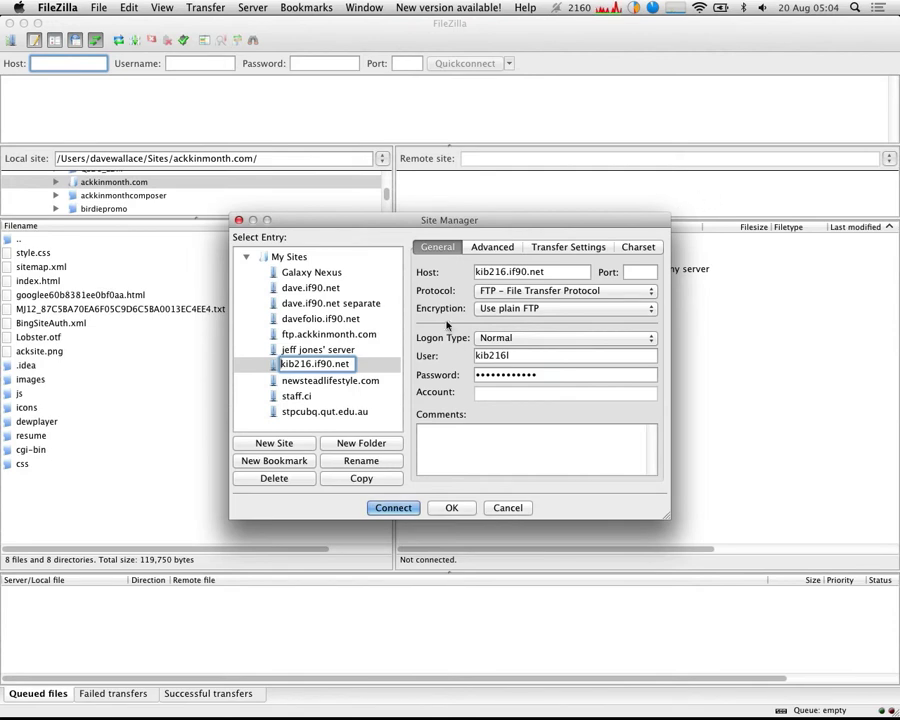
- Connect to kib216.if90.net and open the empty remote public_html folder, then switch to Finder
left_click(402, 508)
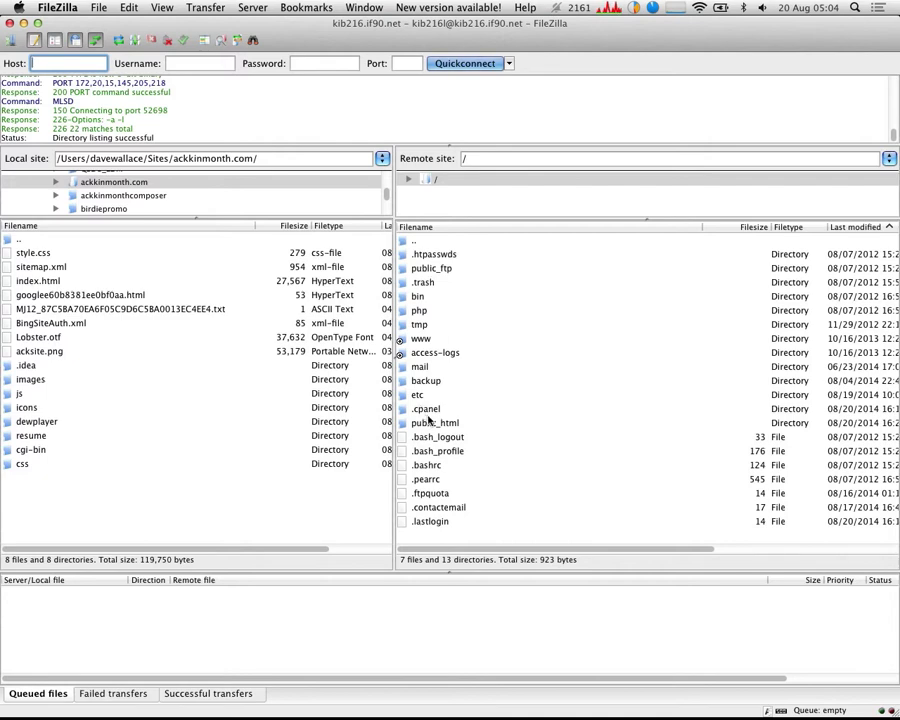
left_click(430, 422)
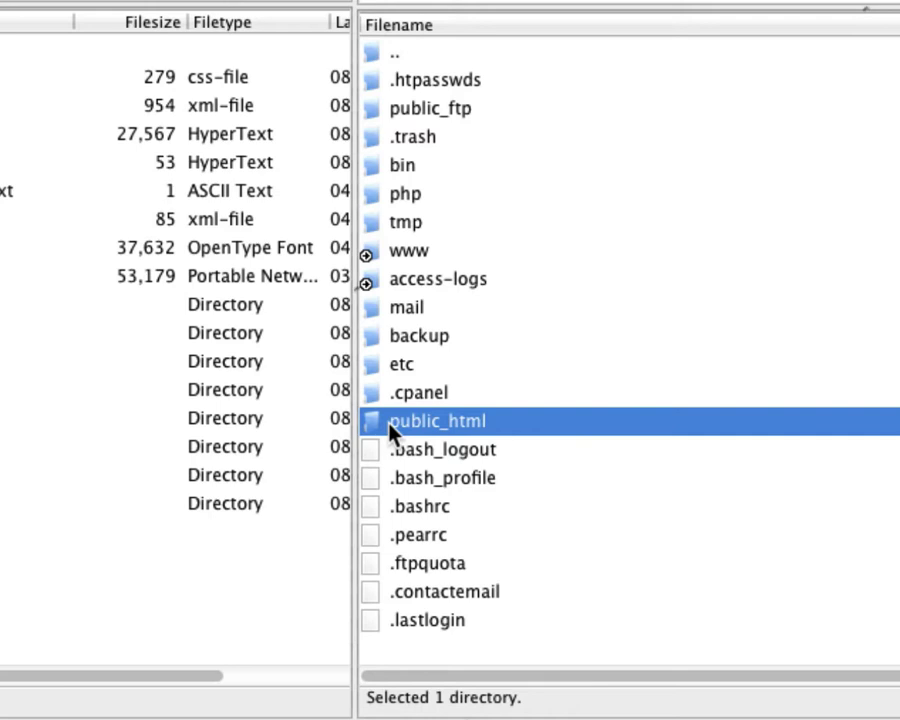
double_click(392, 432)
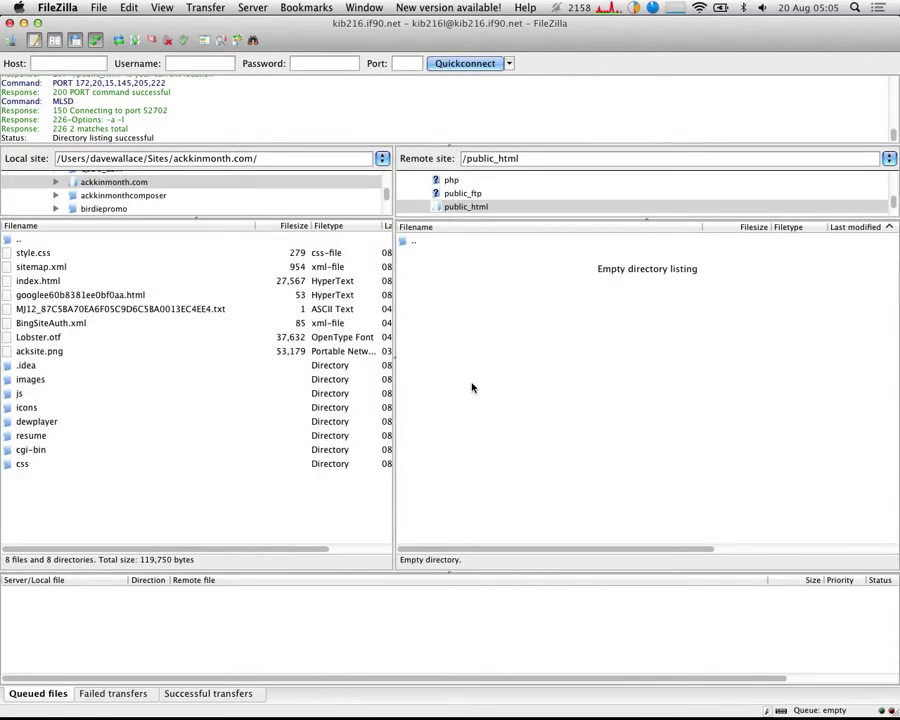
key("super+Tab")
key("super+Tab")
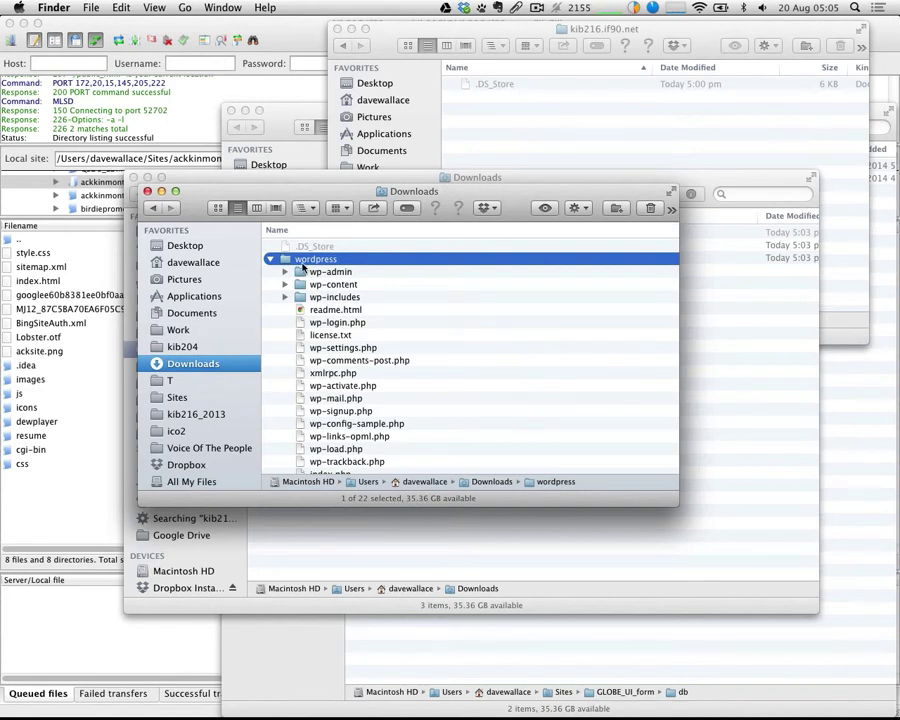
- Drag the wordpress folder toward FileZilla while switching apps, ending back on the empty public_html
key("super+Tab")
left_click_drag(304, 263, 496, 7)
key("super+Tab")
key("super+Tab")
key("super+Tab")
key("super+Tab")
key("super+Tab")
key("super+Tab")
key("super+Tab")
key("super+Tab")
key("super+Tab")
key("super+Tab")
key("super+Tab")
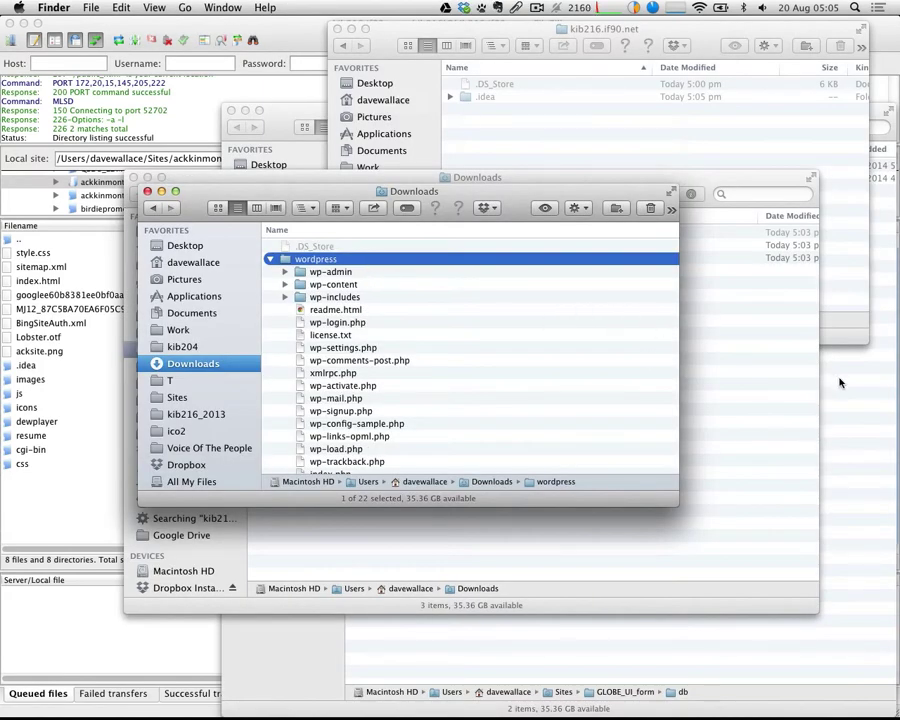
key("super+Tab")
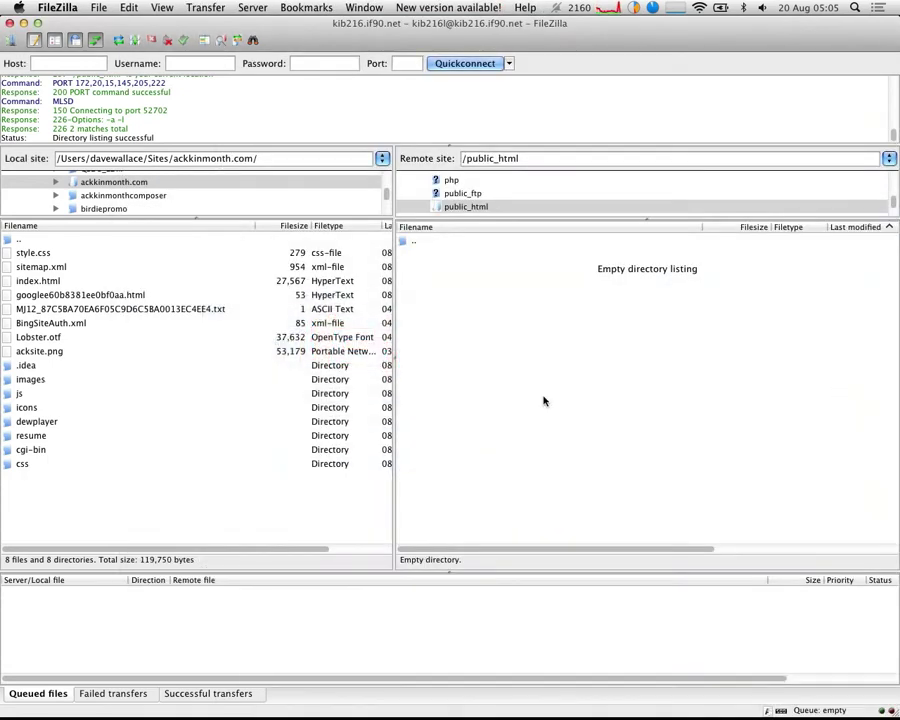
- Enter kib216.if90.net/wordpress in Chrome's address bar without loading it, then switch to Finder
key("super+Tab")
key("super+Tab")
key("super+Tab")
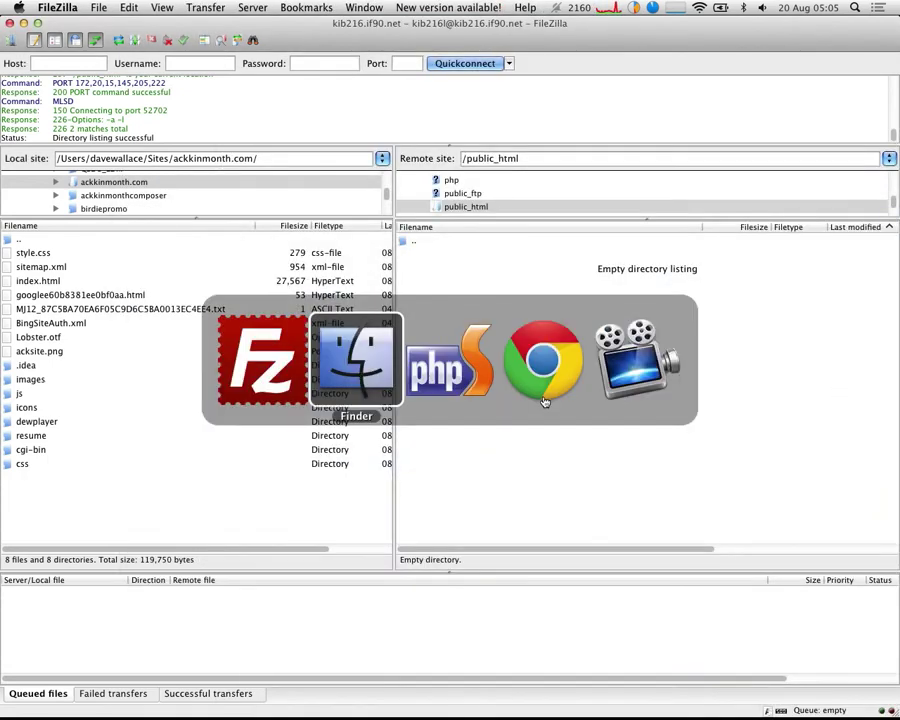
key("super+l")
key("Right")
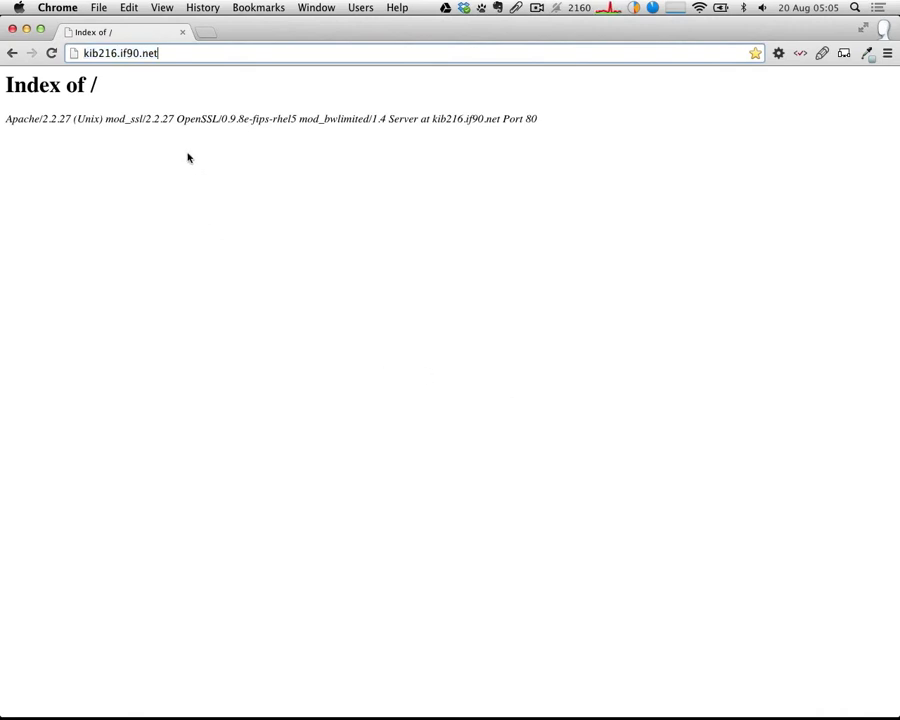
type("/")
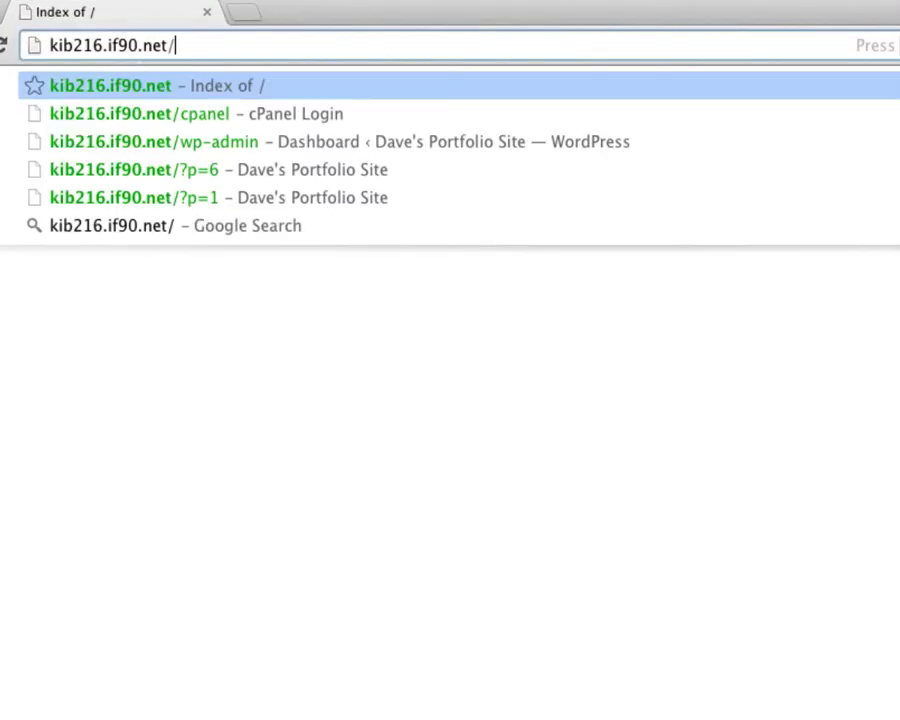
type("wordpress")
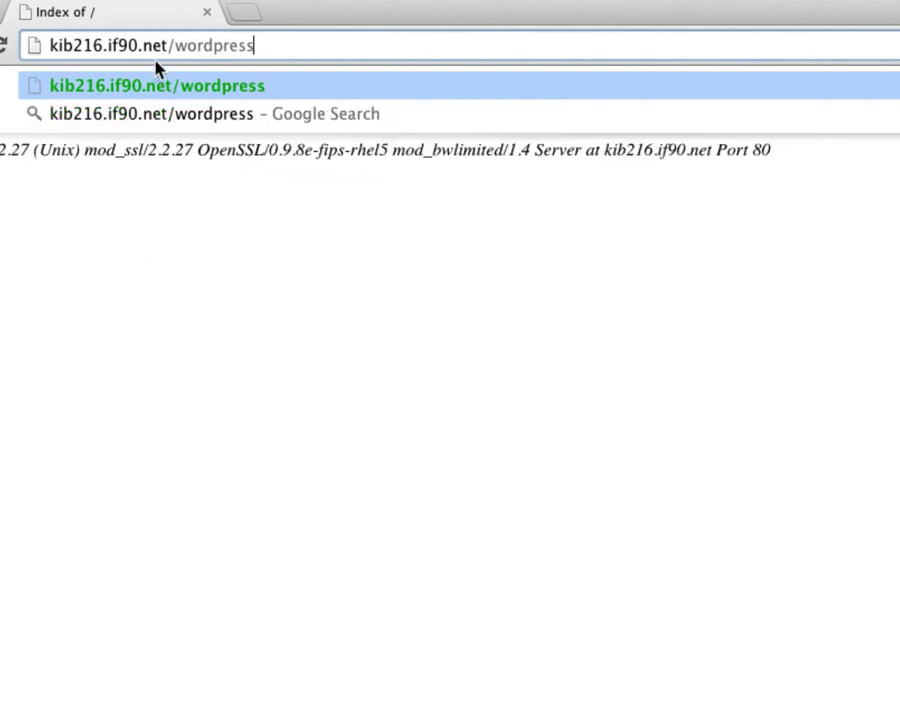
key("super+Tab")
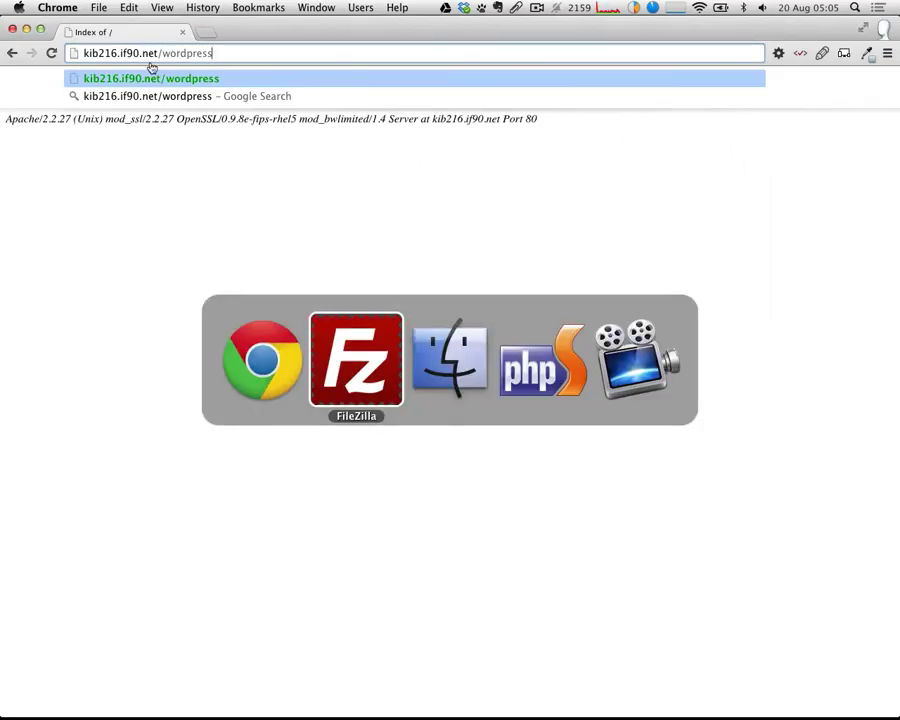
key("super+Tab")
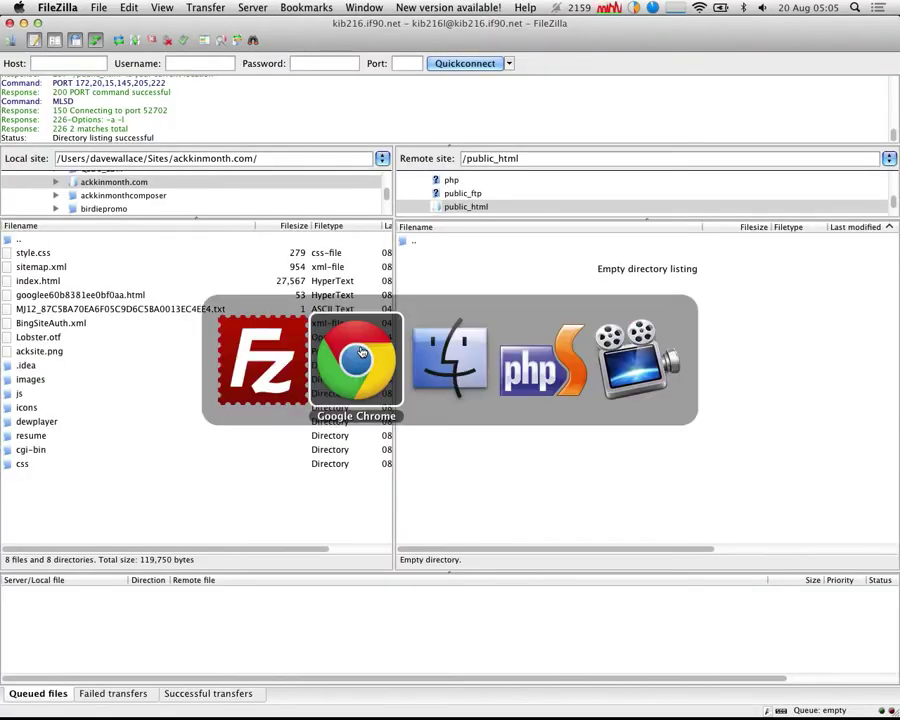
key("super+Tab")
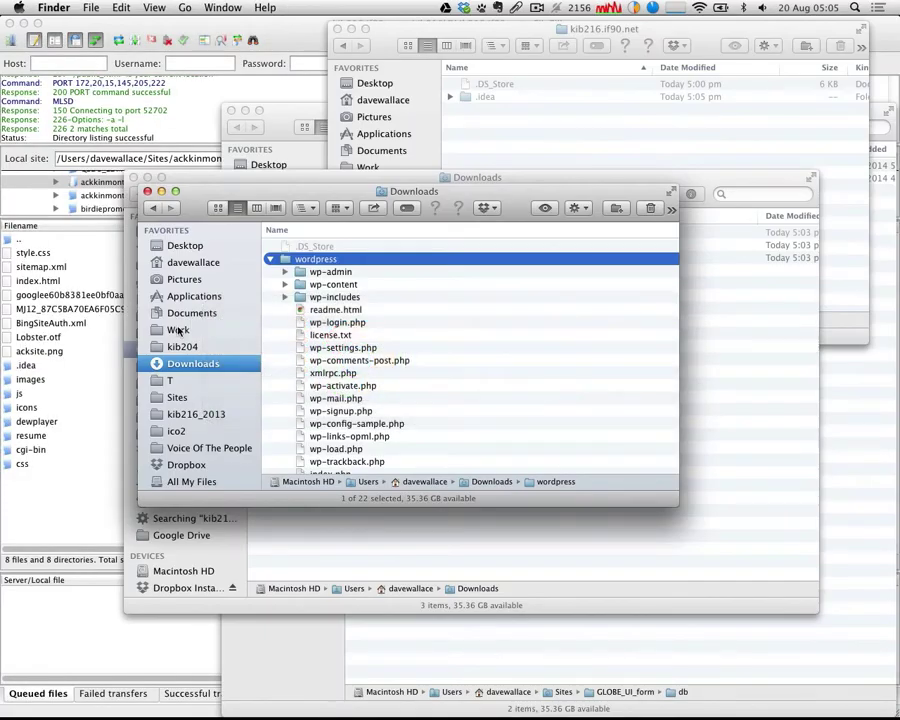
- Select all 19 files in the Downloads wordpress folder and drag them into FileZilla's remote public_html folder
double_click(305, 263)
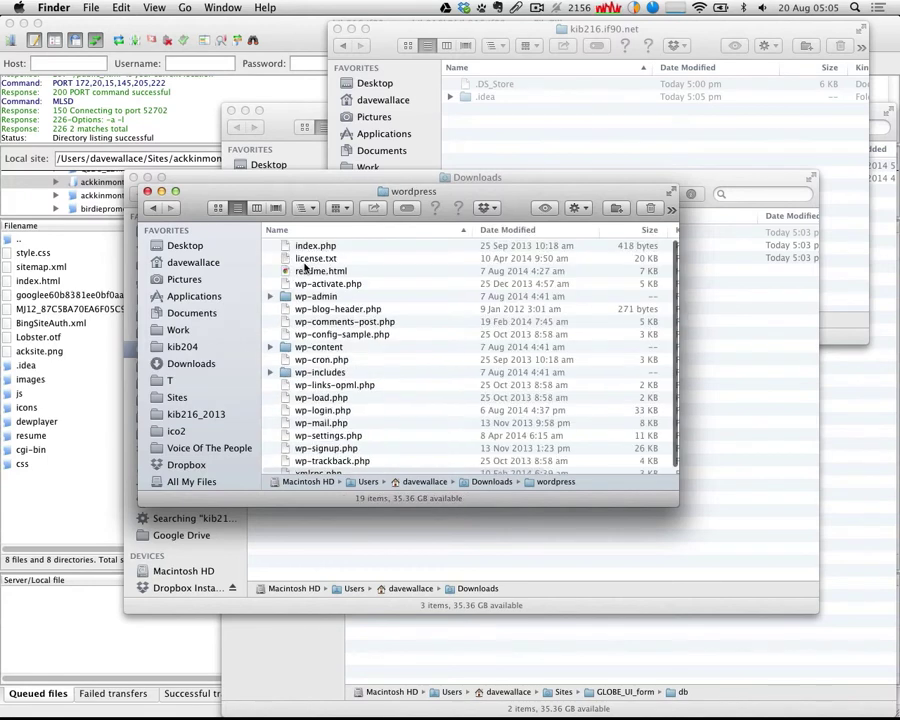
key("super+a")
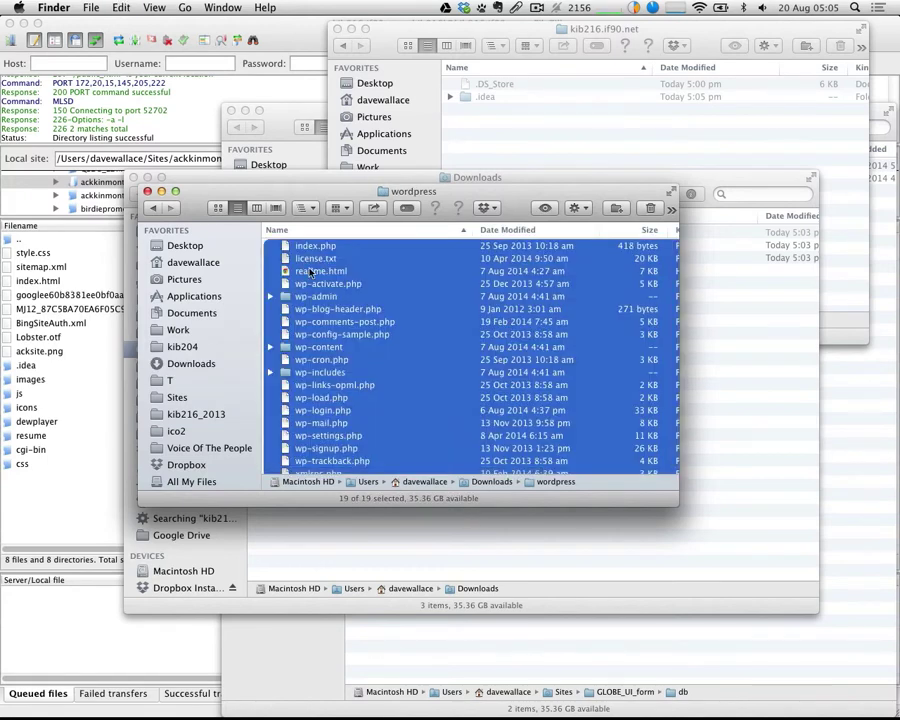
left_click_drag(307, 264, 542, 311)
key("super+Tab")
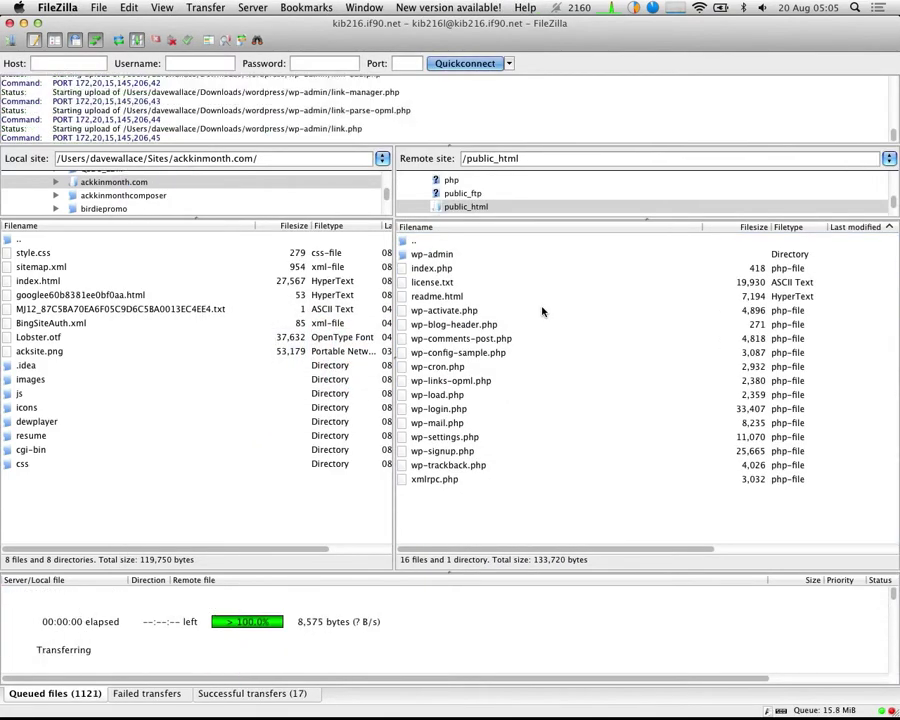
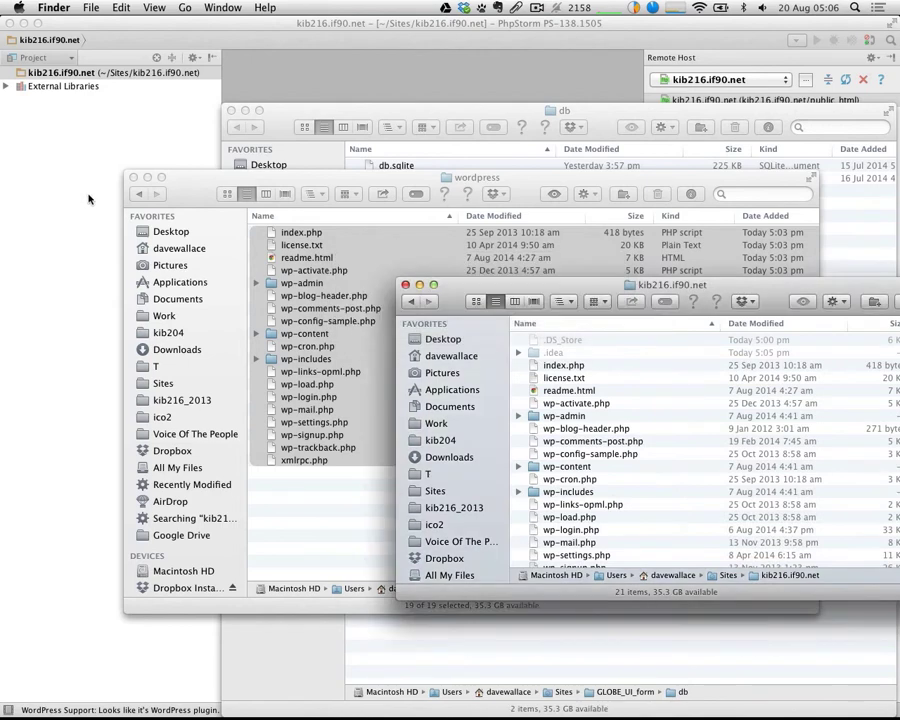
- Bring the kib216.if90.net PhpStorm project window to the front
left_click(88, 195)
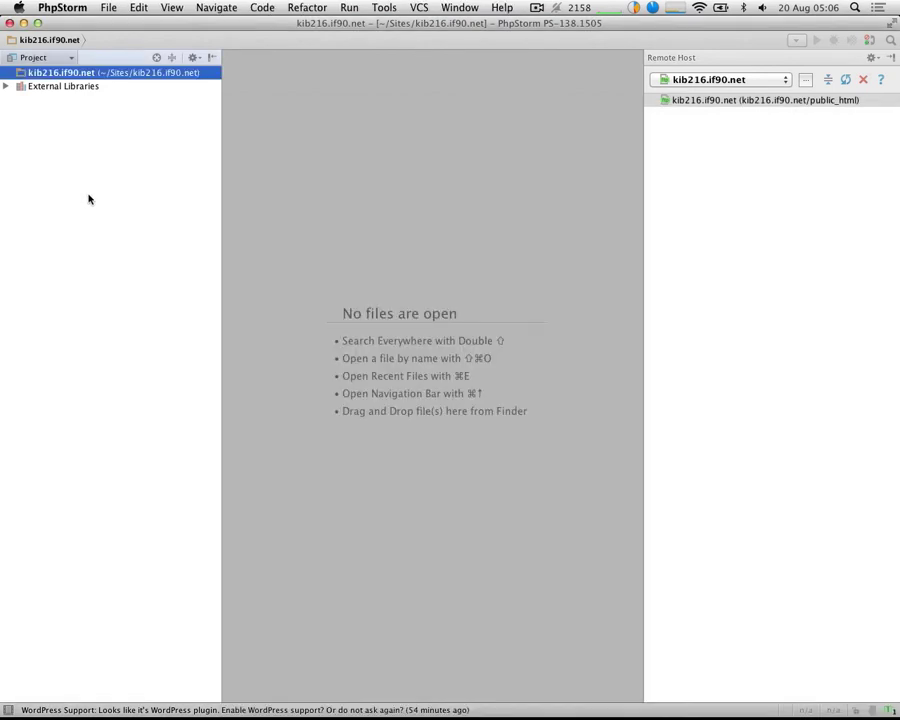
- Expand the kib216.if90.net project root and review the Deployment FTP settings without changes
left_click(6, 72)
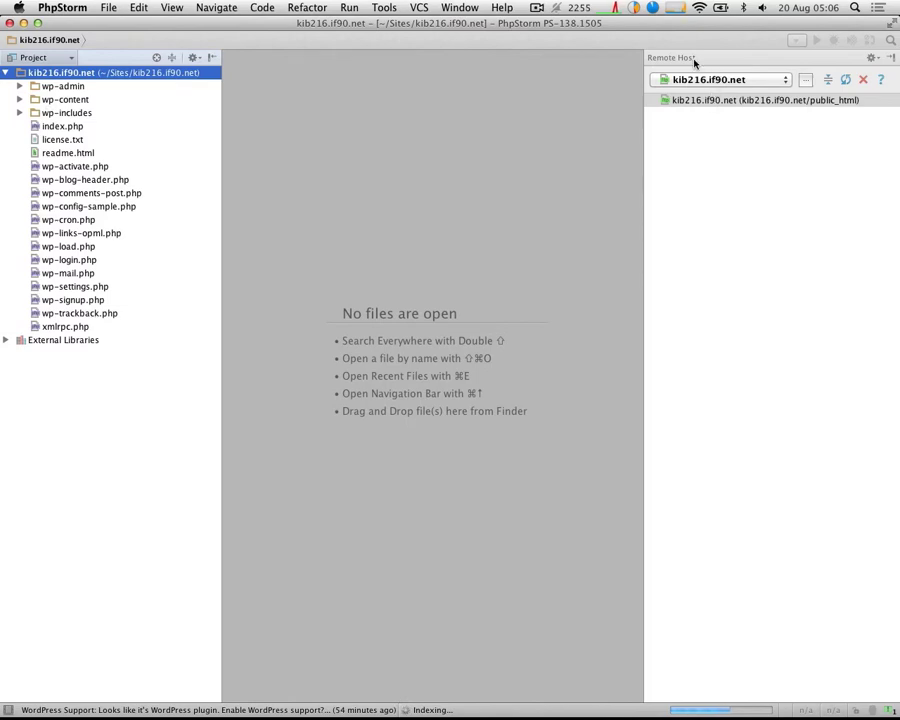
key("super+comma")
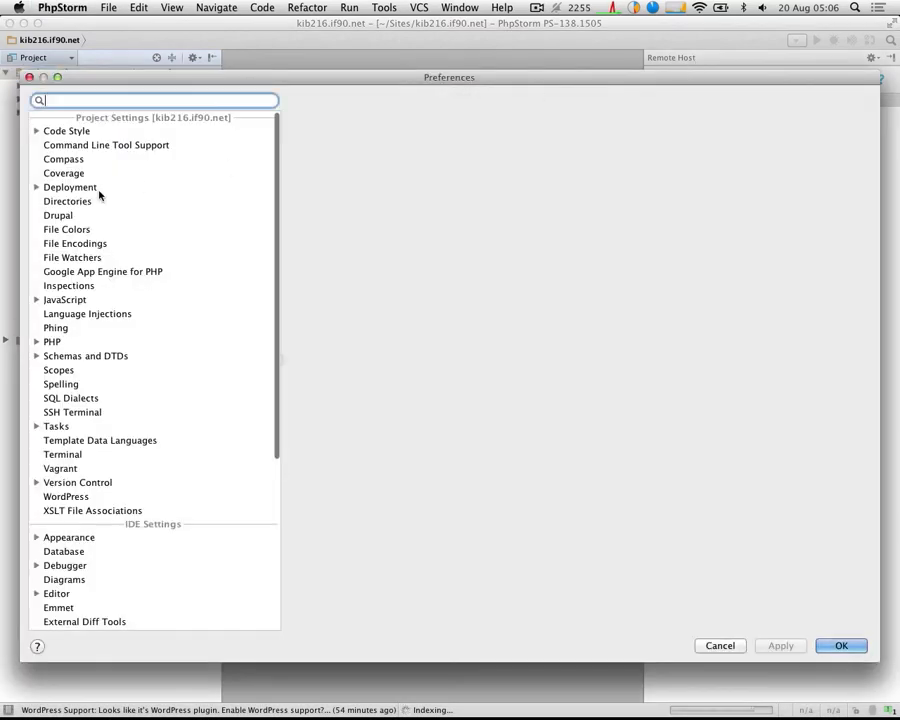
scroll(63, 320, "up", 5)
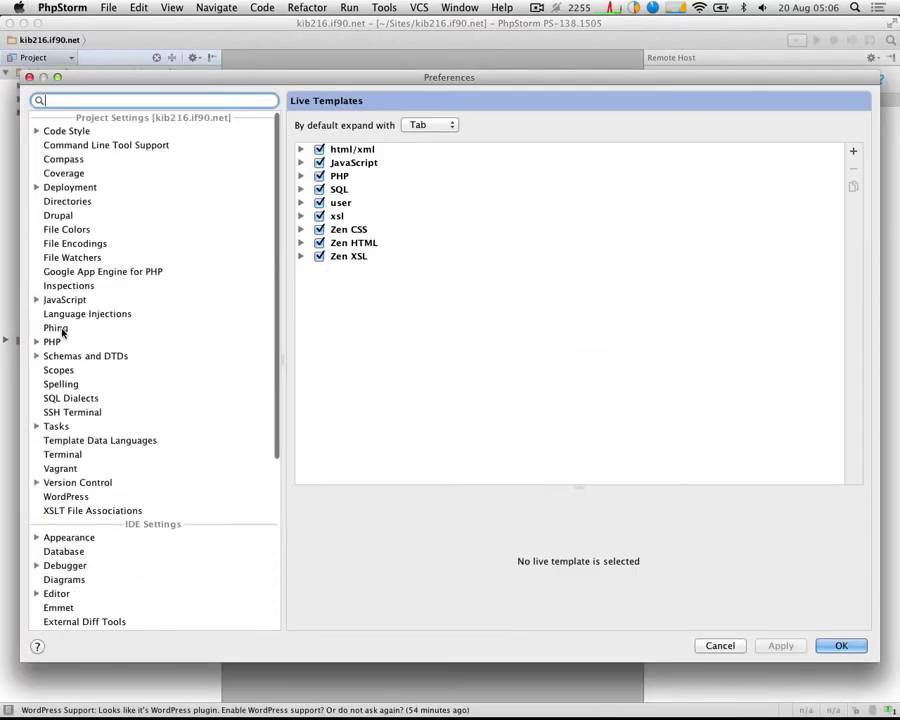
left_click(68, 188)
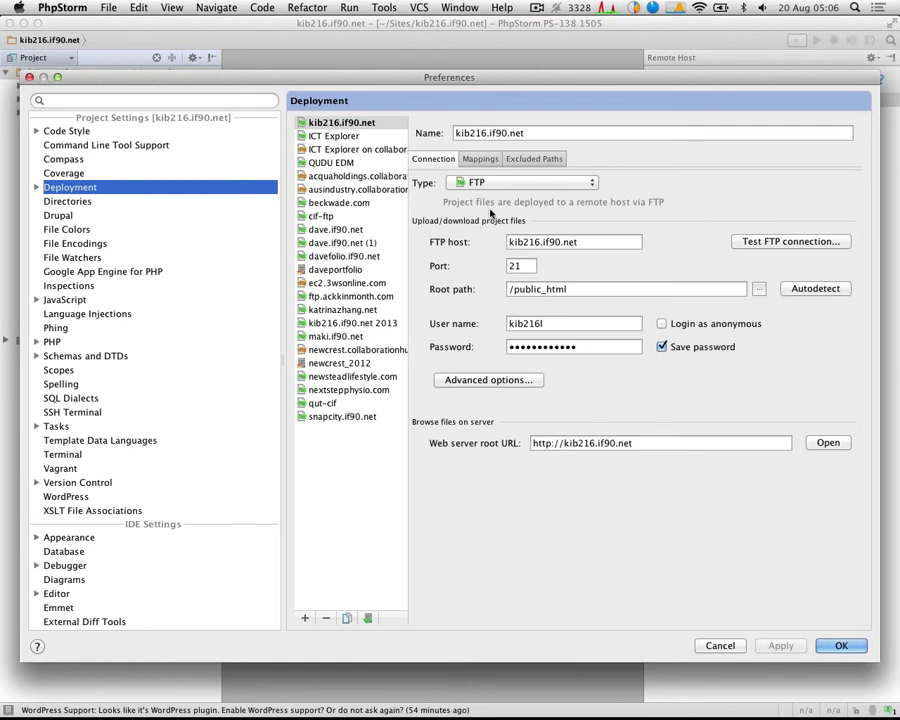
left_click(719, 646)
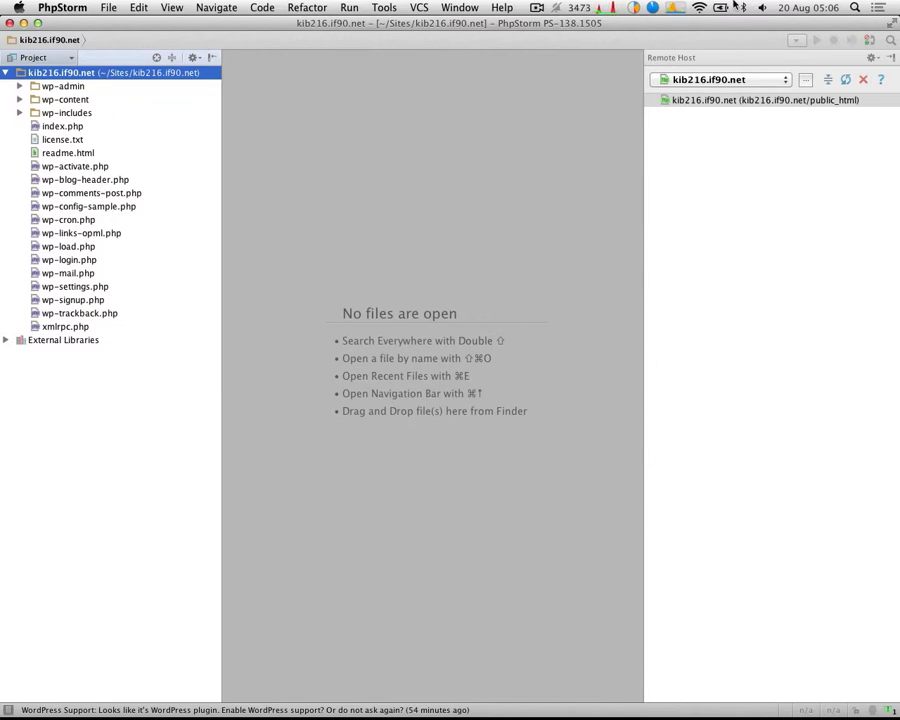
- Re-select the kib216.if90.net remote host and expand its public_html folder
left_click(700, 100)
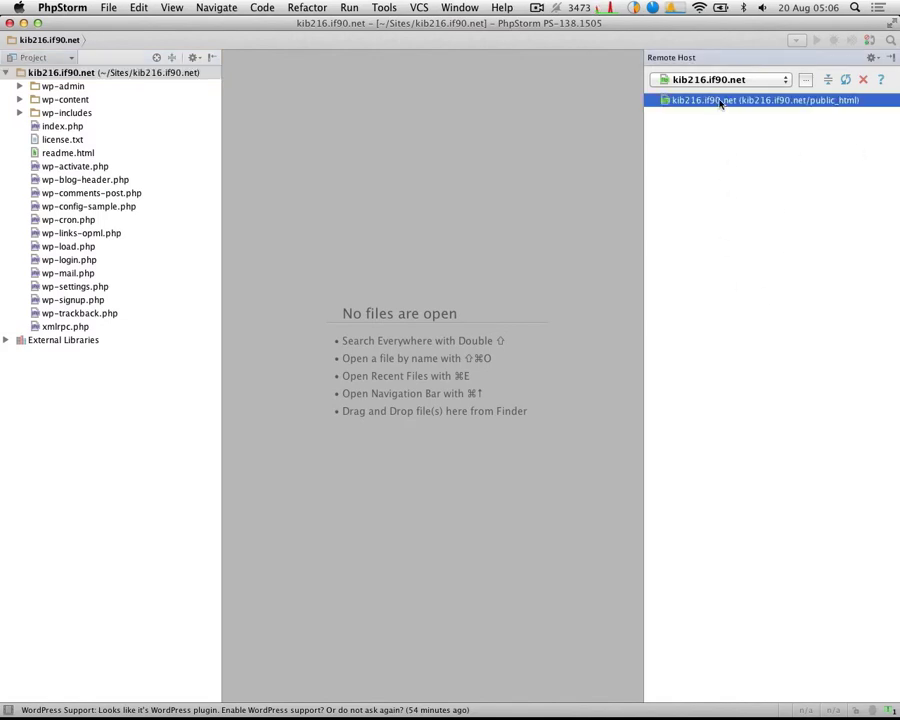
key("super+Tab")
key("super+Tab")
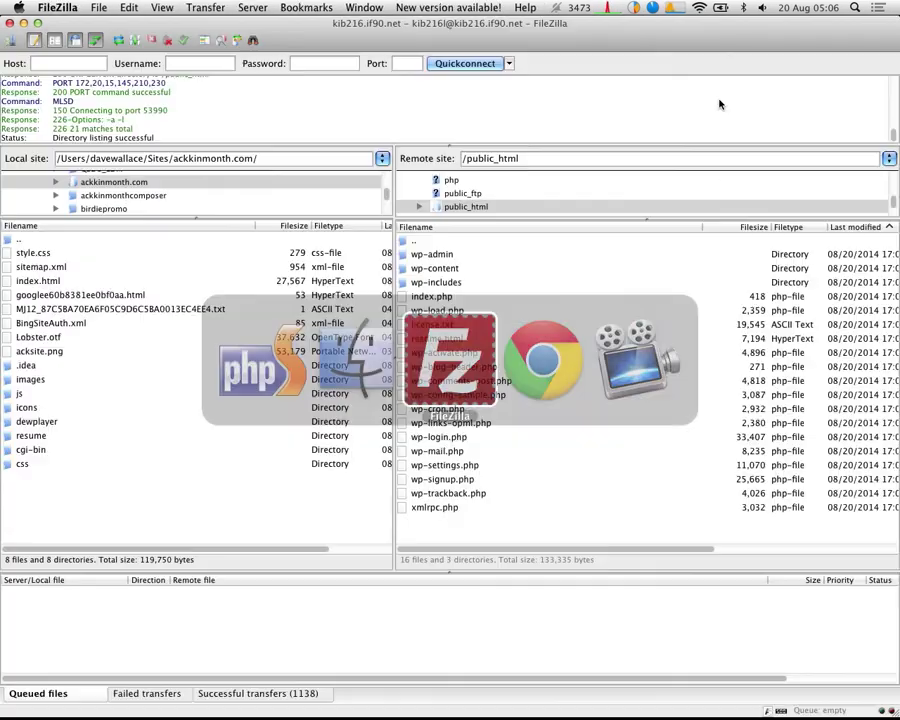
key("super+Tab")
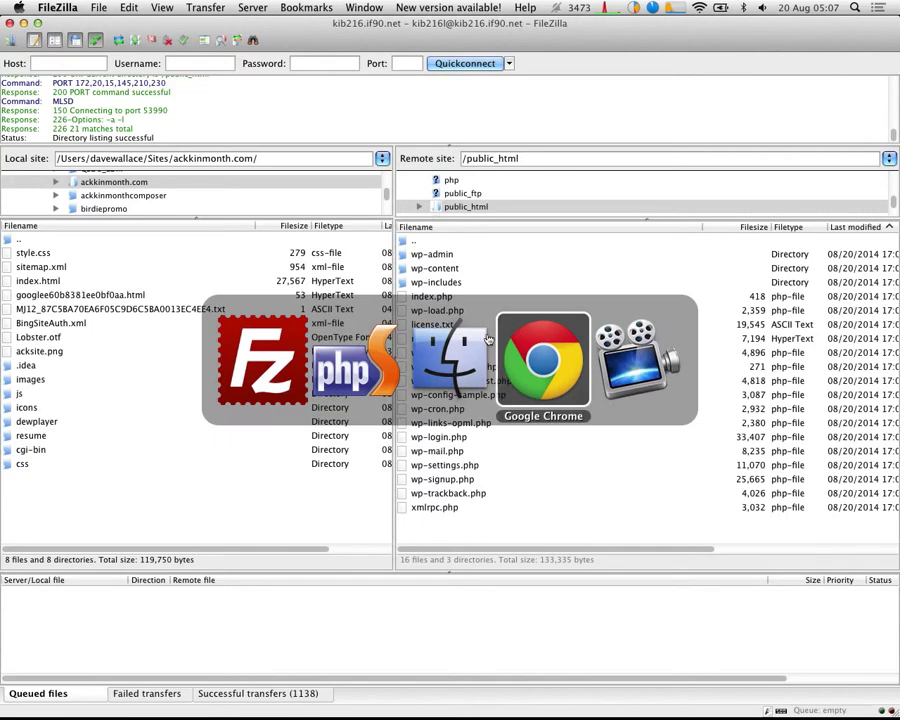
left_click(334, 373)
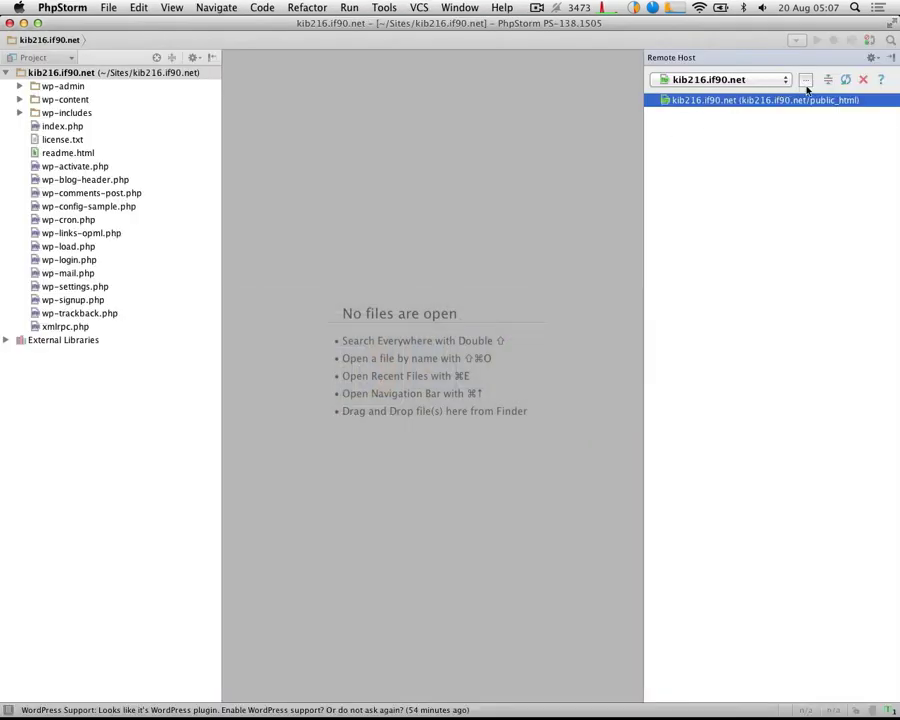
left_click(770, 82)
left_click(762, 84)
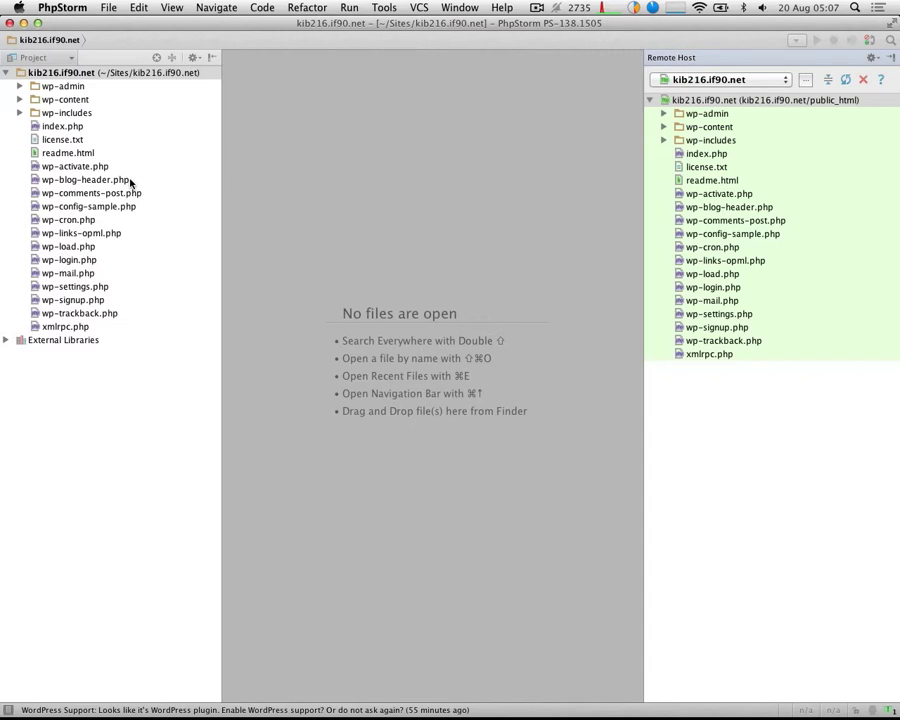
key("super+Tab")
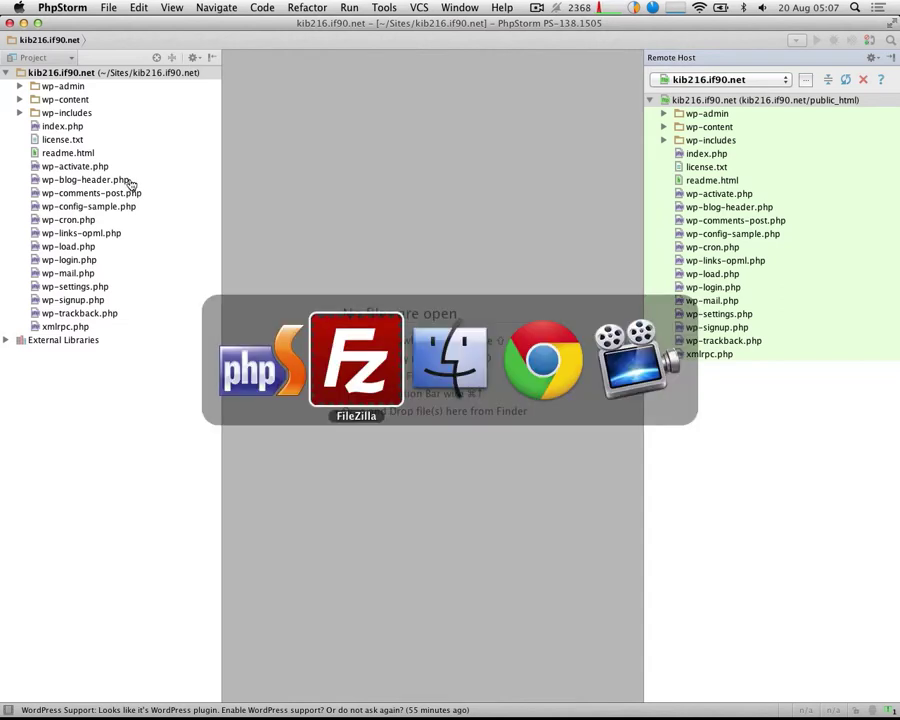
- In Chrome, return to the Week 5 tutorial and advance to the Create the Database slide
key("super+Tab")
key("super+Tab")
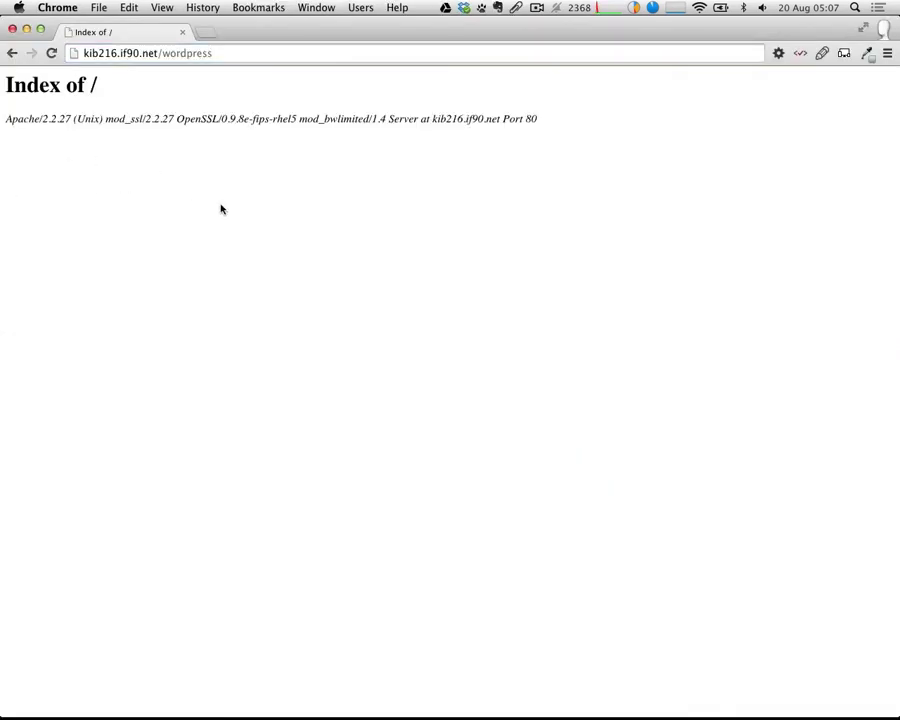
key("super+bracketleft")
key("super+bracketright")
key("super+bracketleft")
key("super+bracketleft")
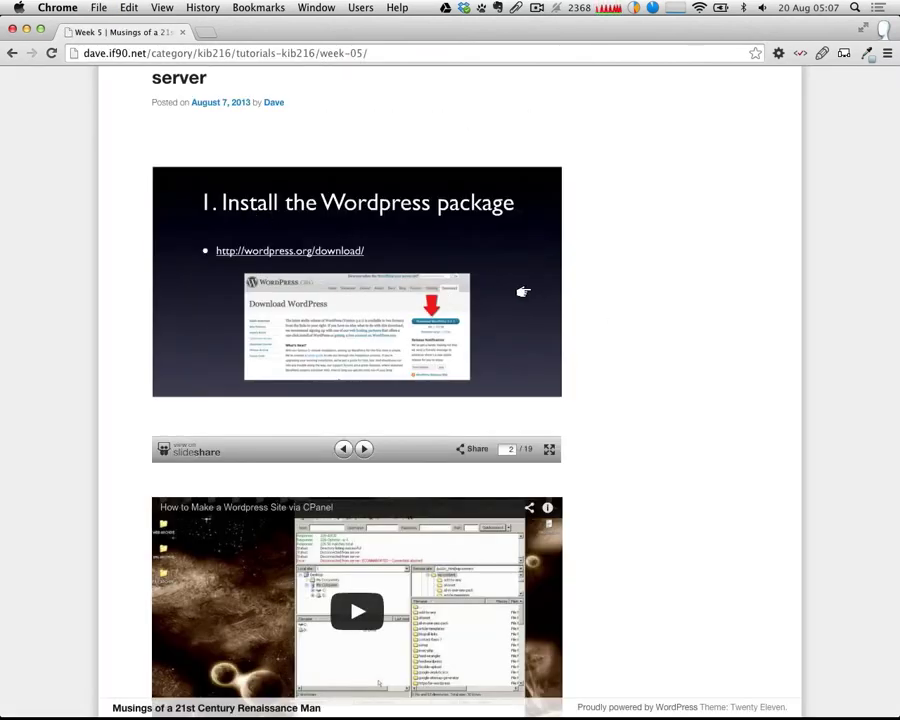
left_click(523, 291)
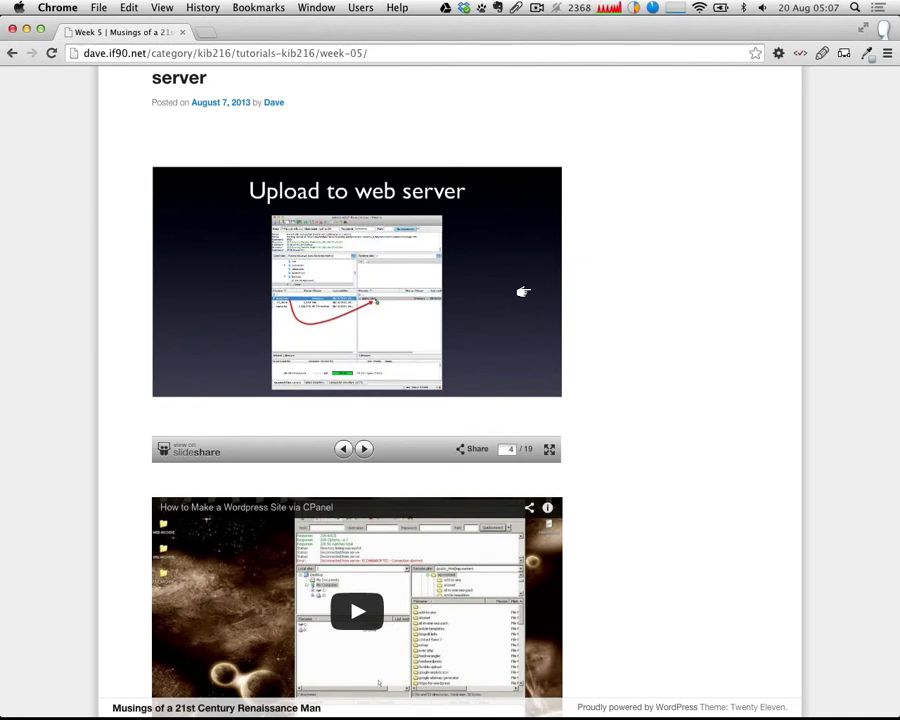
left_click(523, 291)
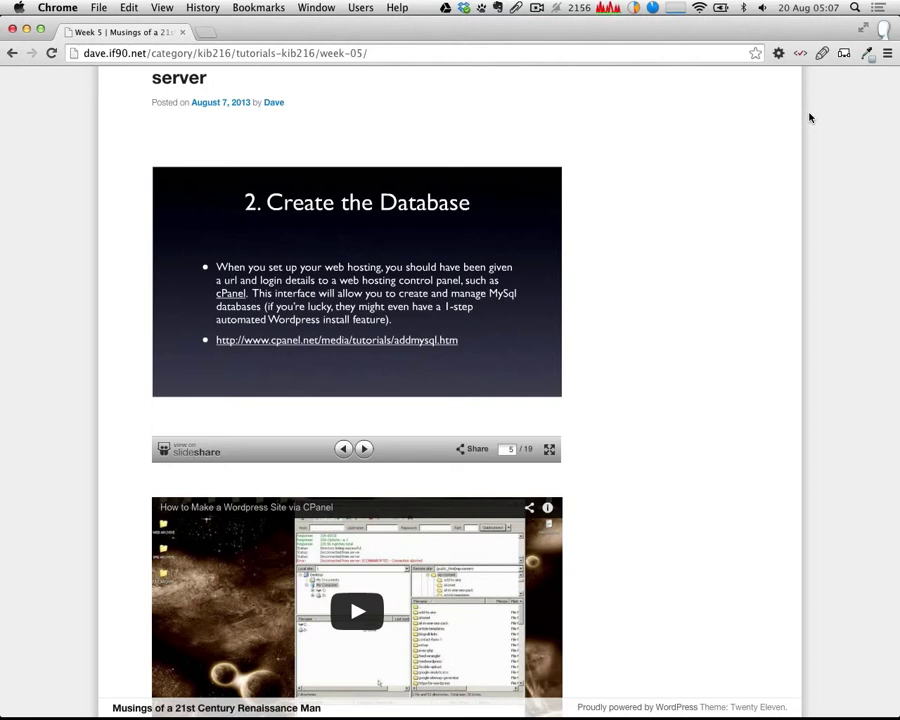
- Return to the kib216.if90.net/wordpress listing and select 'wordpress' in the address
key("super+Tab")
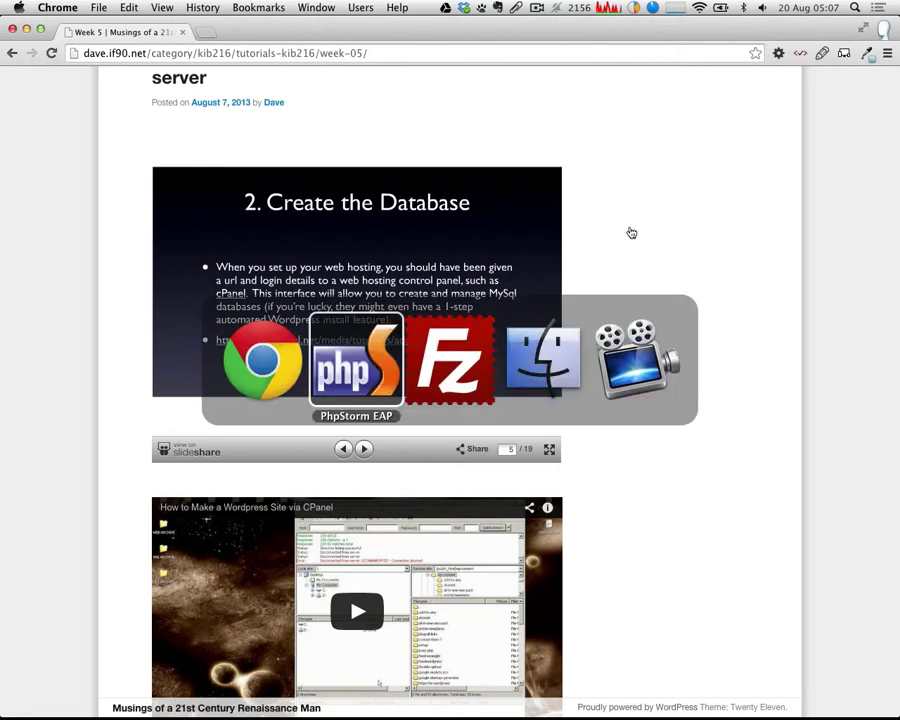
key("super+shift+Tab")
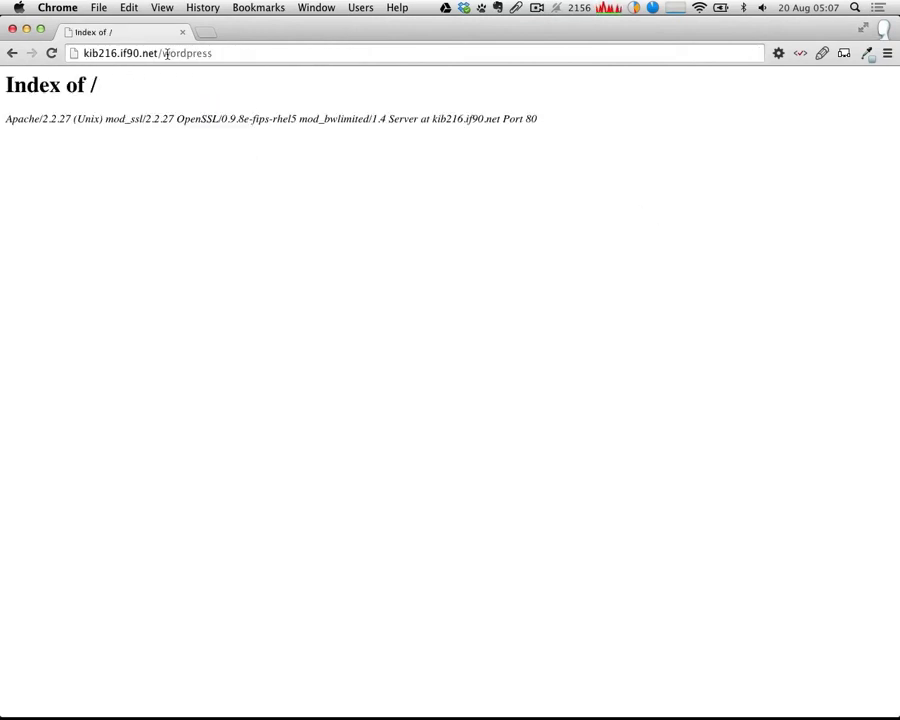
left_click_drag(167, 53, 332, 56)
- Change the address to kib216.if90.net/cpanel and load the cPanel login page
key("BackSpace")
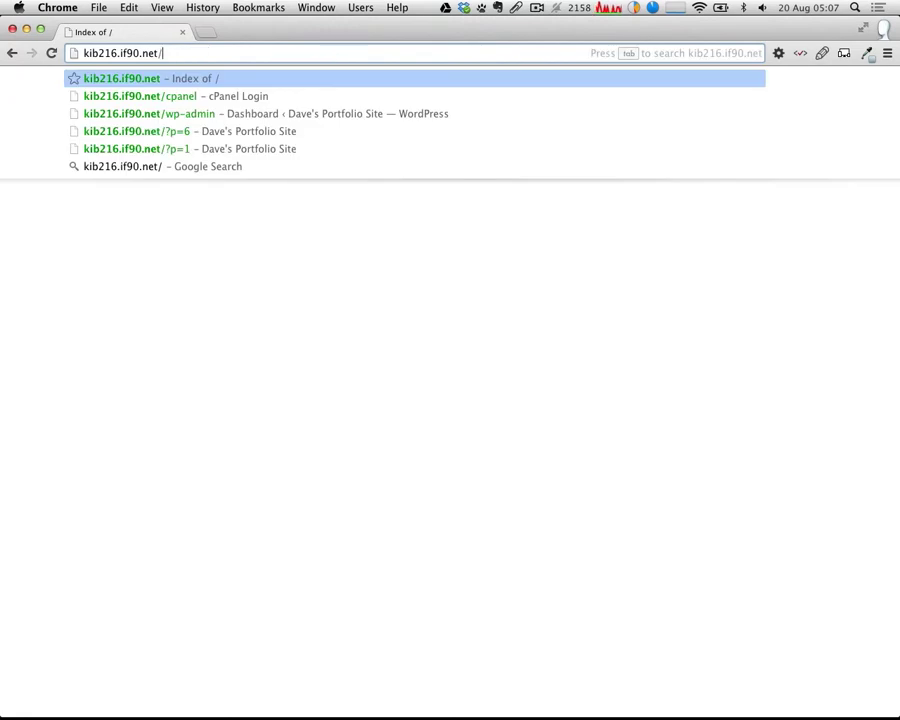
type("cpanel")
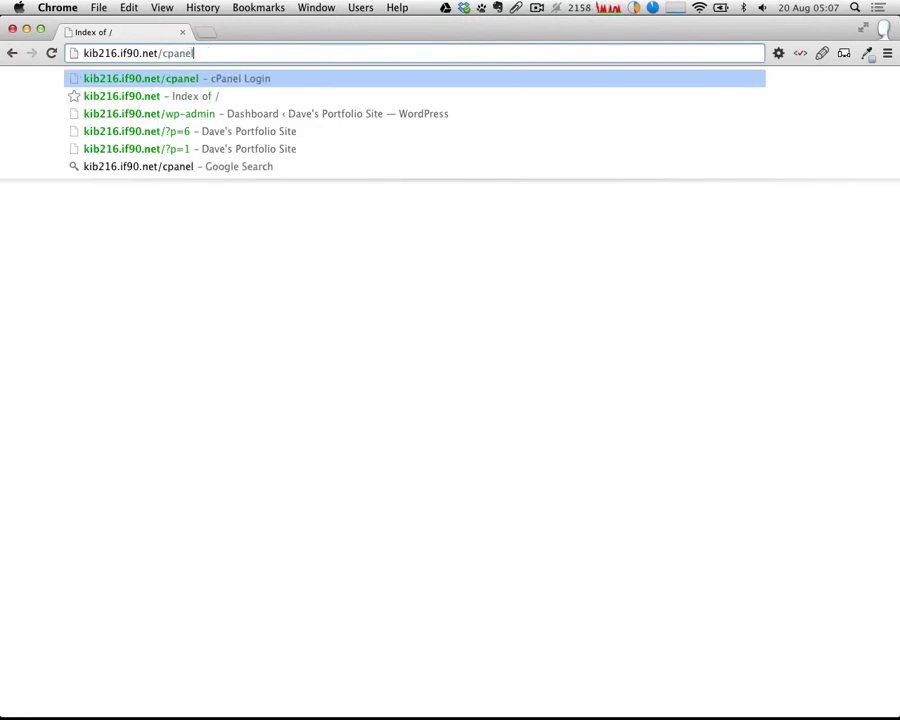
key("Return")
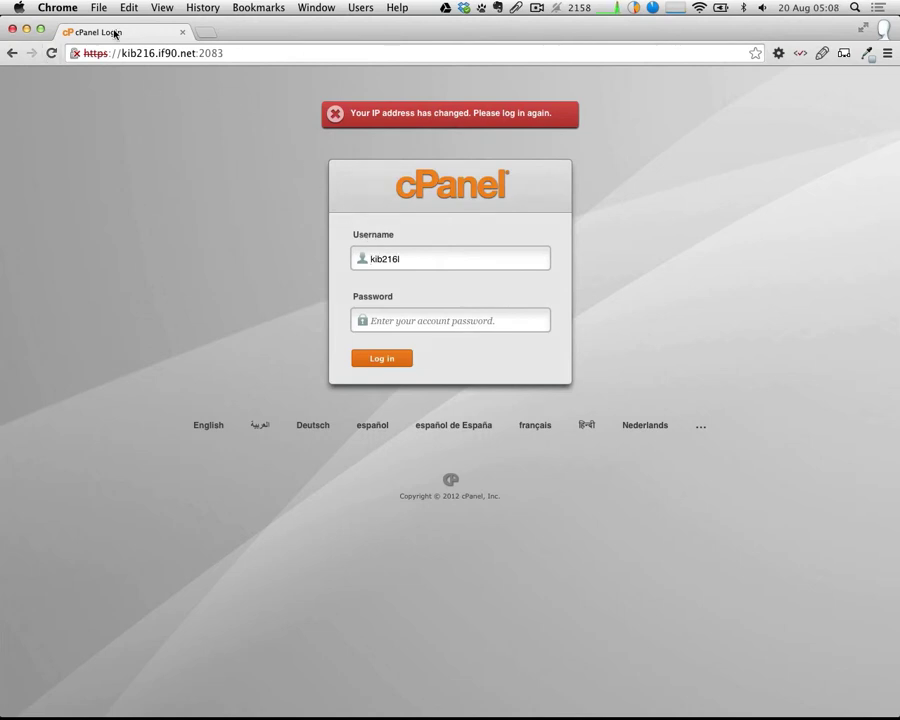
left_click_drag(196, 53, 351, 54)
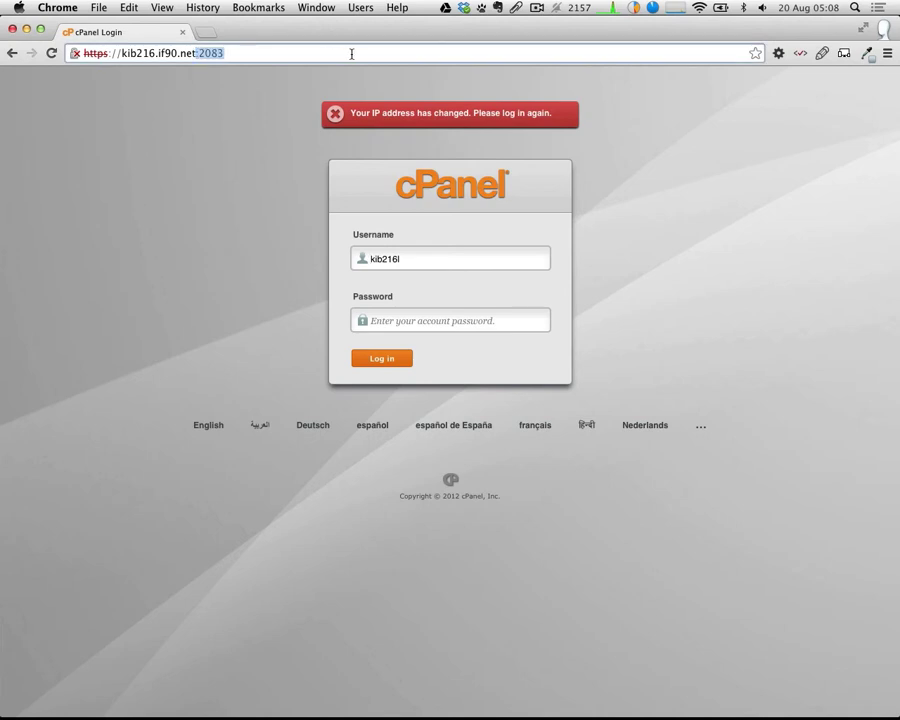
type("/cpa")
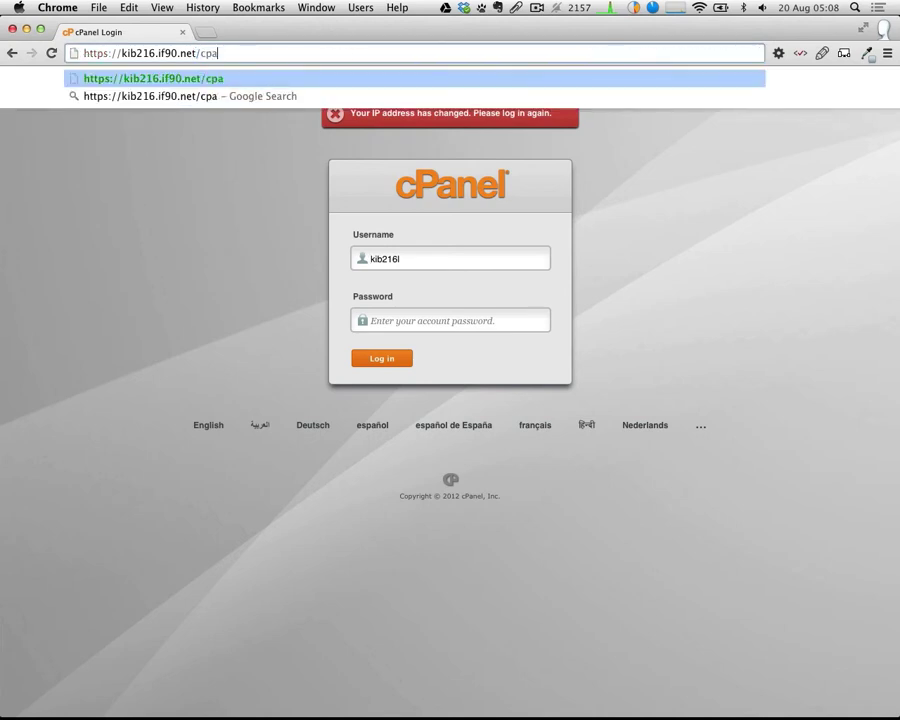
type("nel")
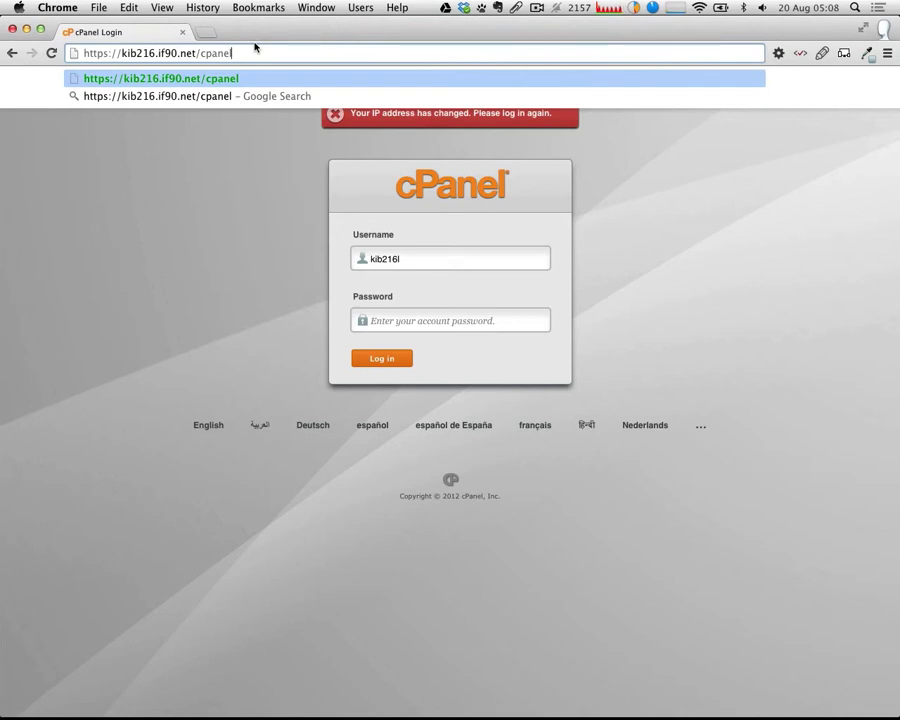
left_click(297, 207)
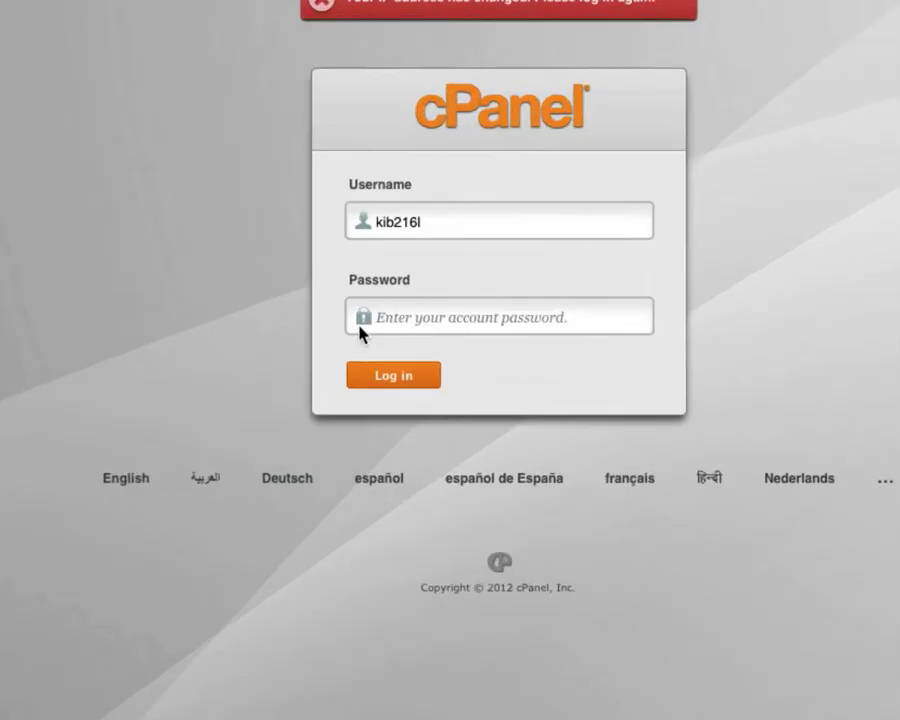
- Paste the account password and log in to cPanel
left_click(411, 322)
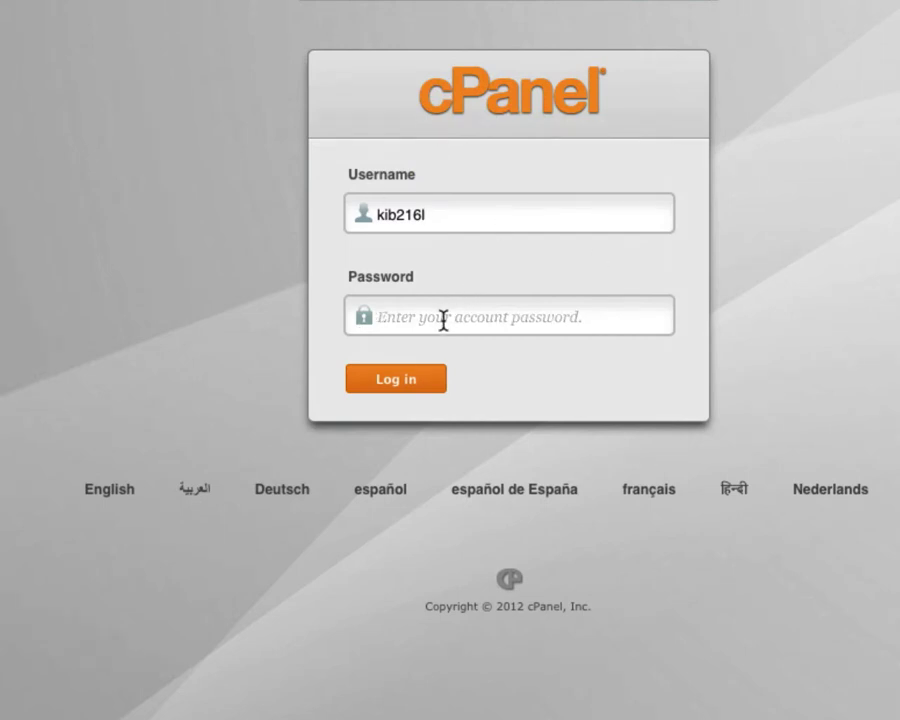
key("super+v")
key("super+z")
key("super+v")
left_click(418, 388)
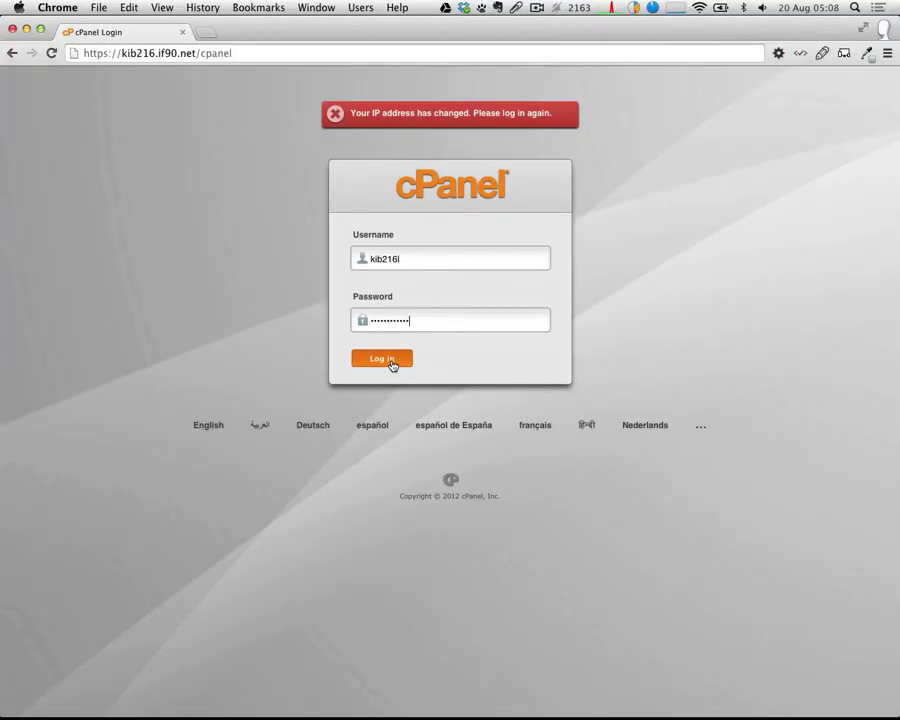
left_click(380, 360)
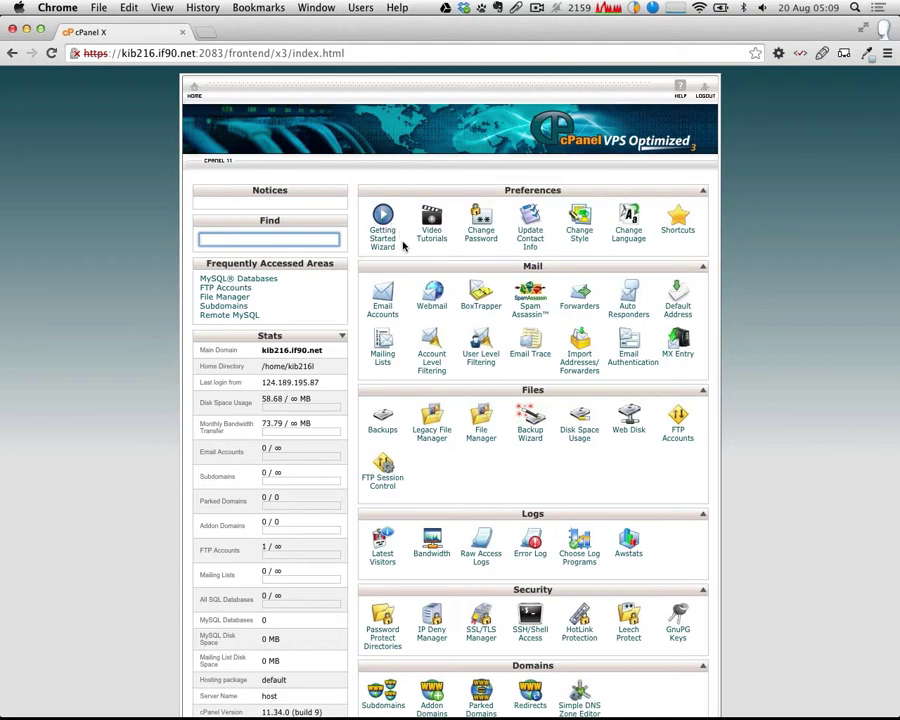
scroll(475, 350, "down", 5)
scroll(475, 350, "down", 1)
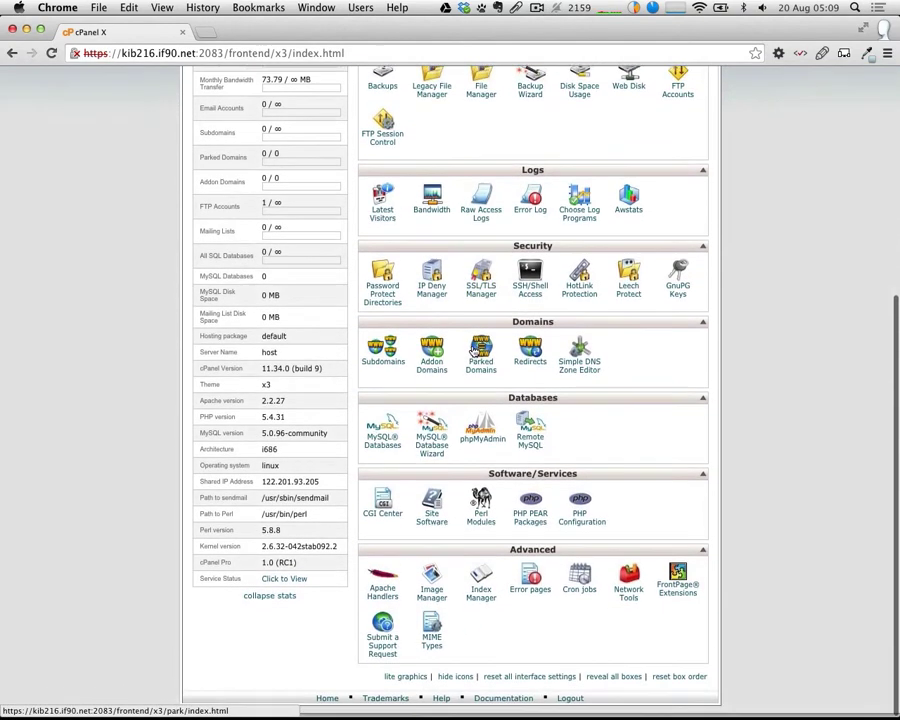
scroll(474, 350, "up", 5)
scroll(473, 350, "down", 2)
scroll(473, 350, "up", 1)
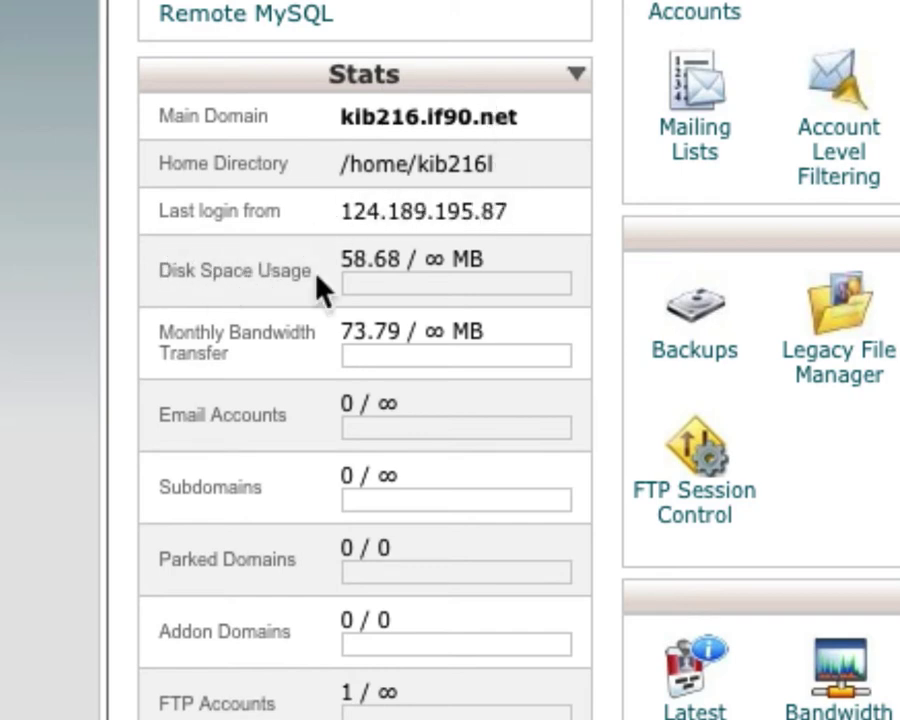
scroll(282, 352, "down", 7)
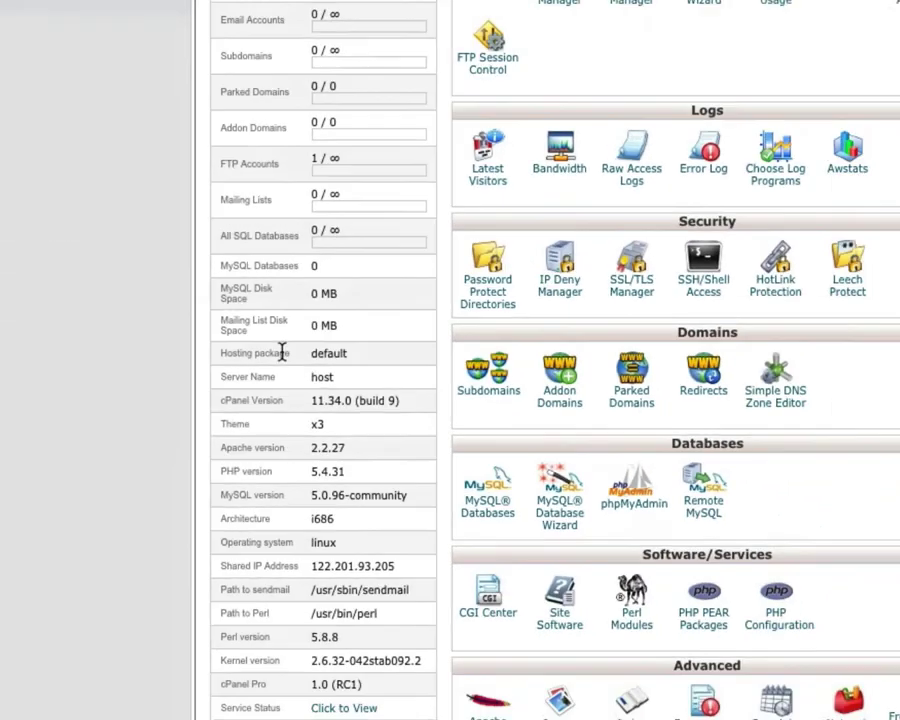
scroll(565, 360, "up", 3)
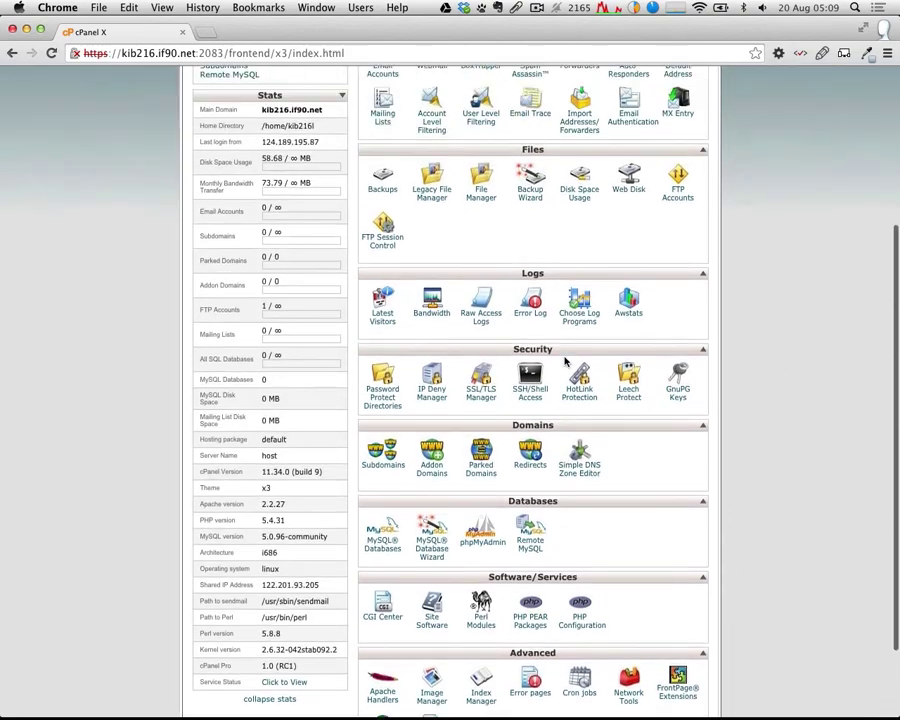
scroll(570, 363, "up", 1)
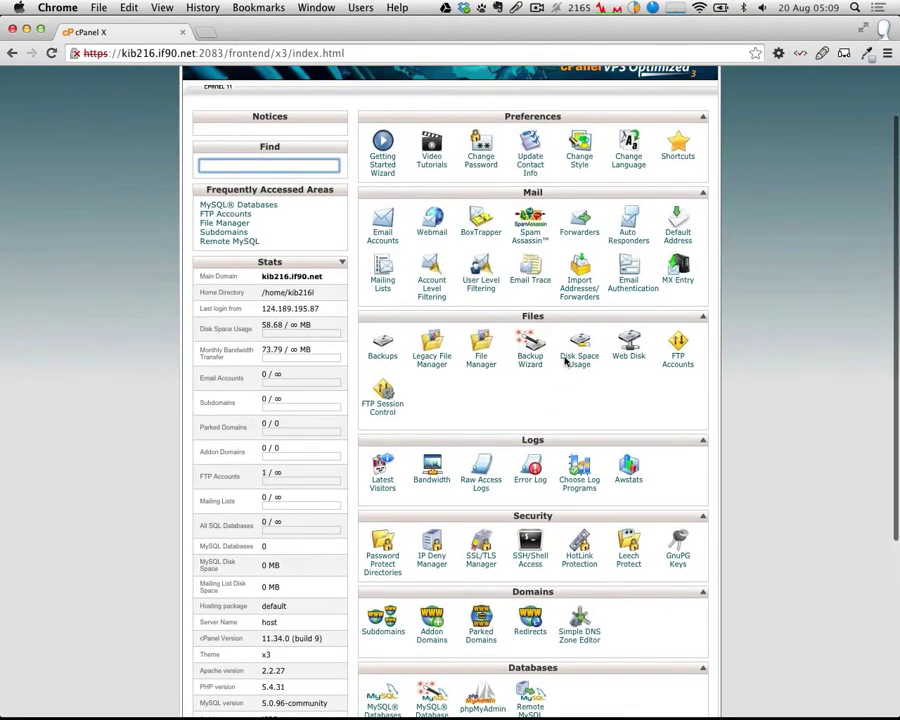
left_click(482, 368)
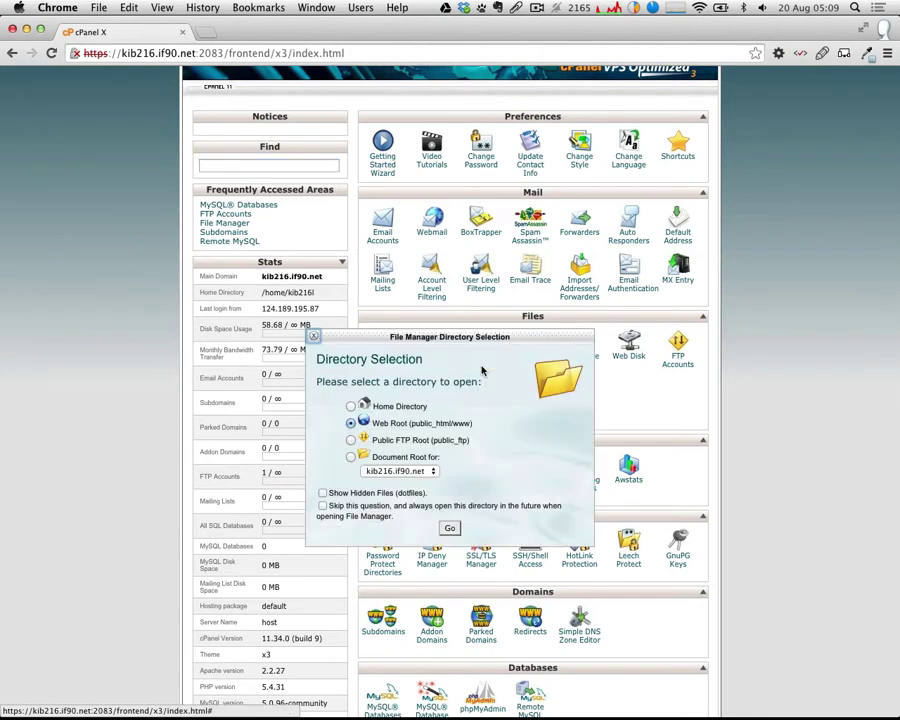
left_click(449, 527)
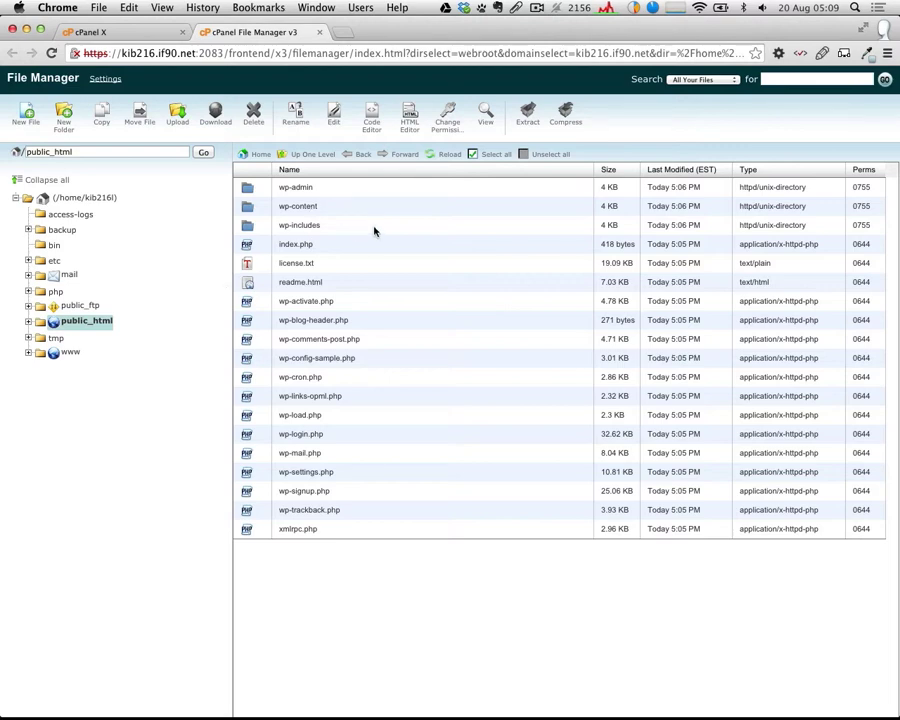
key("super+w")
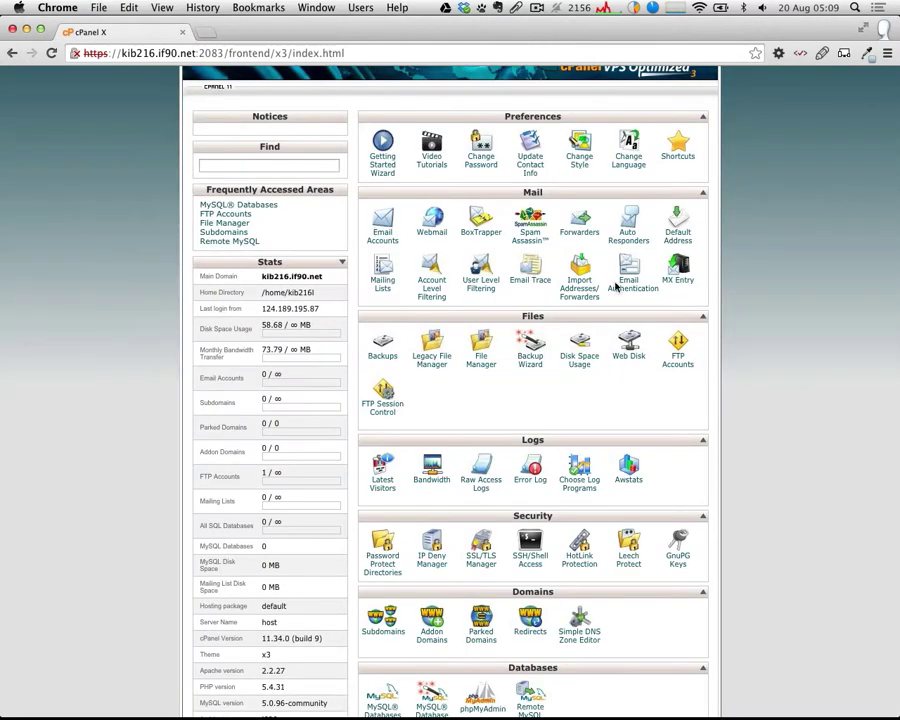
left_click(678, 345)
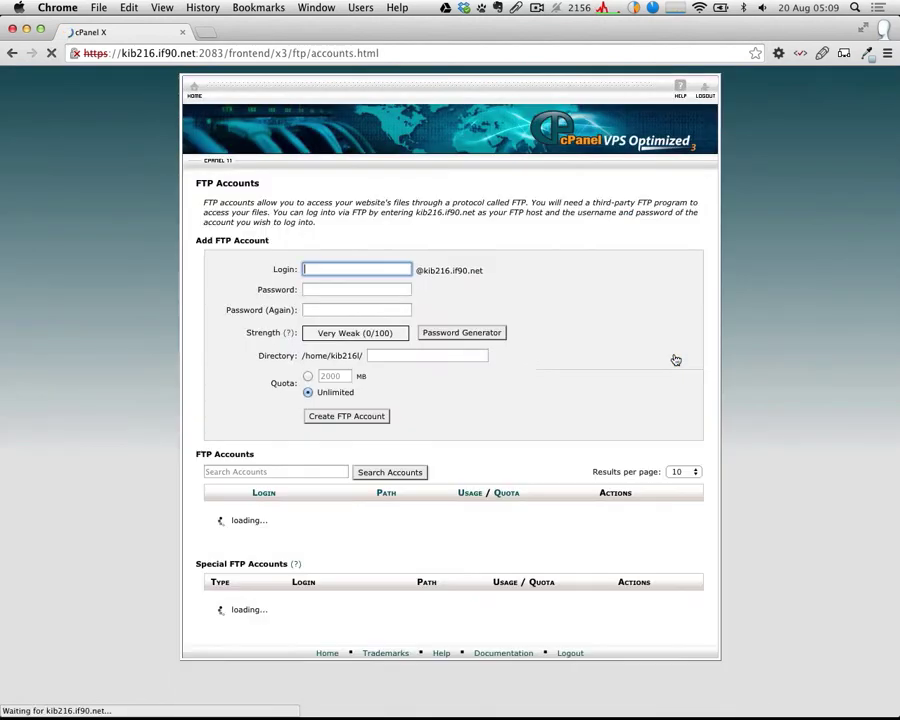
scroll(448, 578, "down", 1)
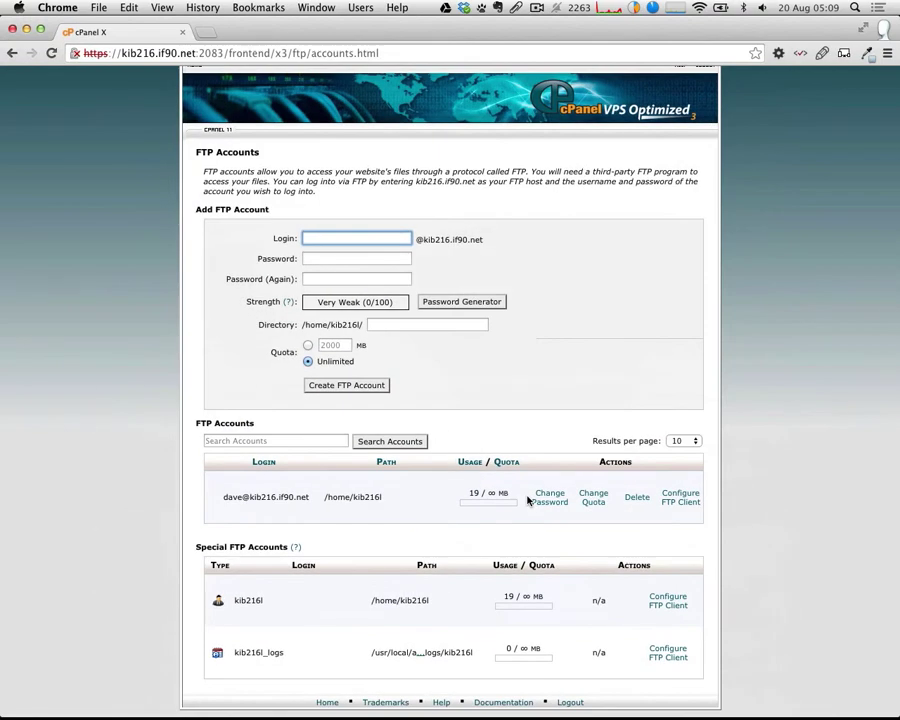
scroll(527, 497, "left", 5)
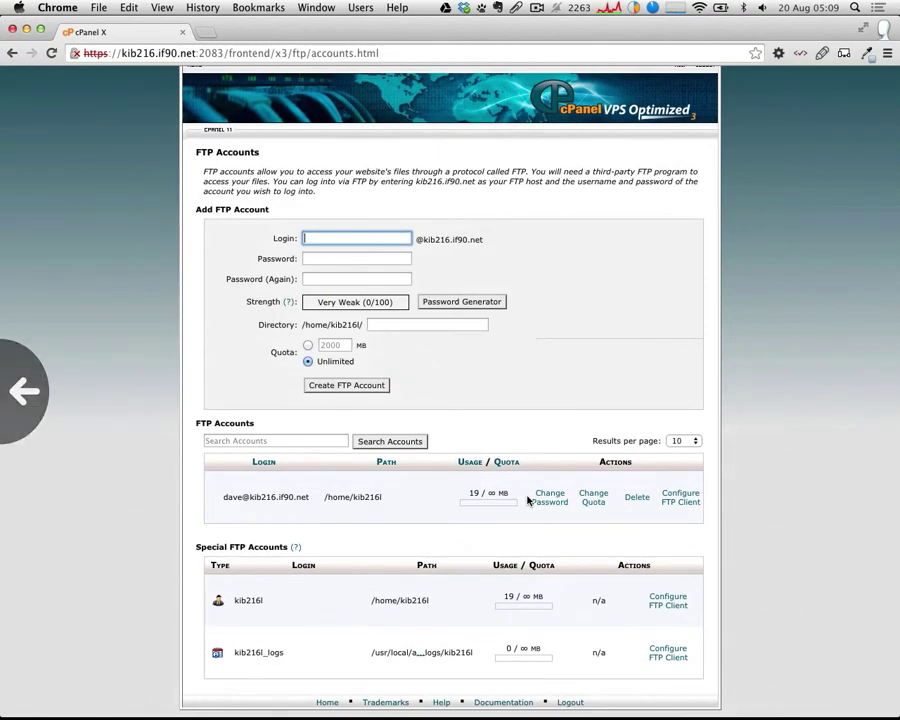
scroll(718, 487, "down", 3)
scroll(718, 488, "down", 2)
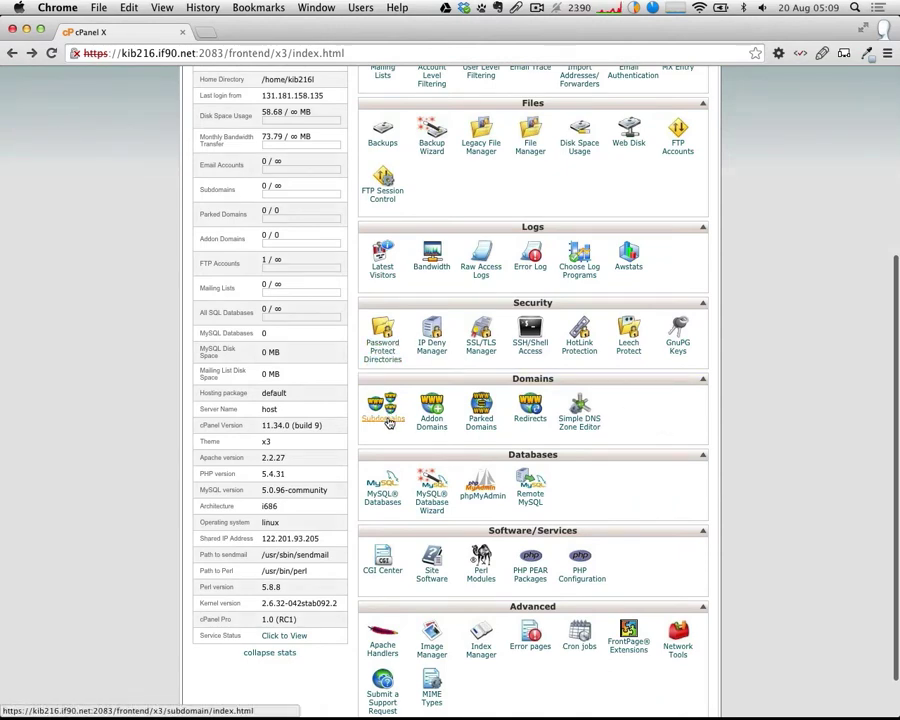
left_click(378, 403)
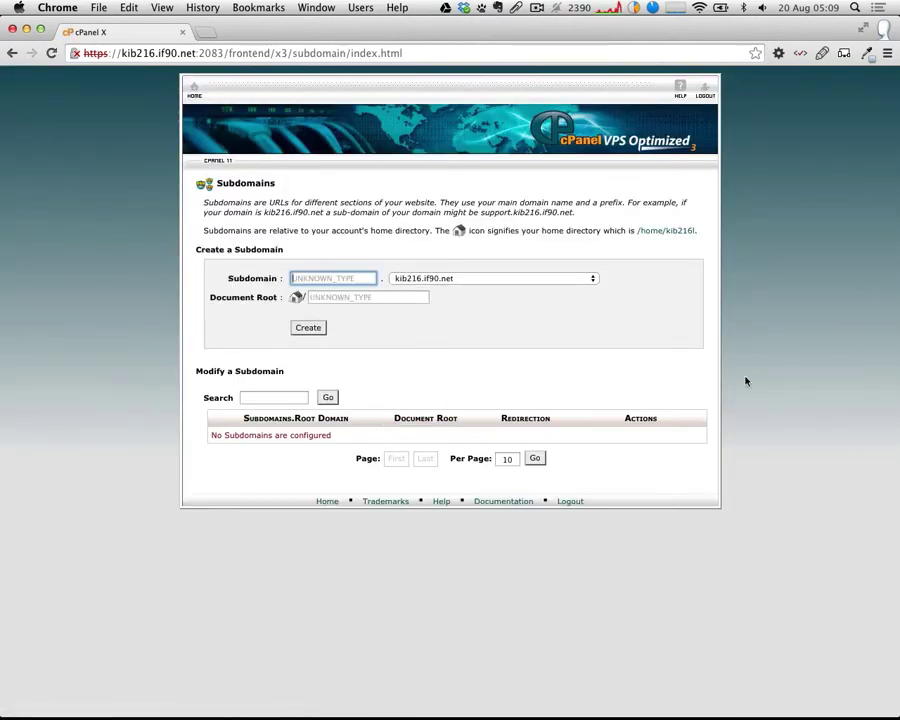
scroll(745, 380, "left", 5)
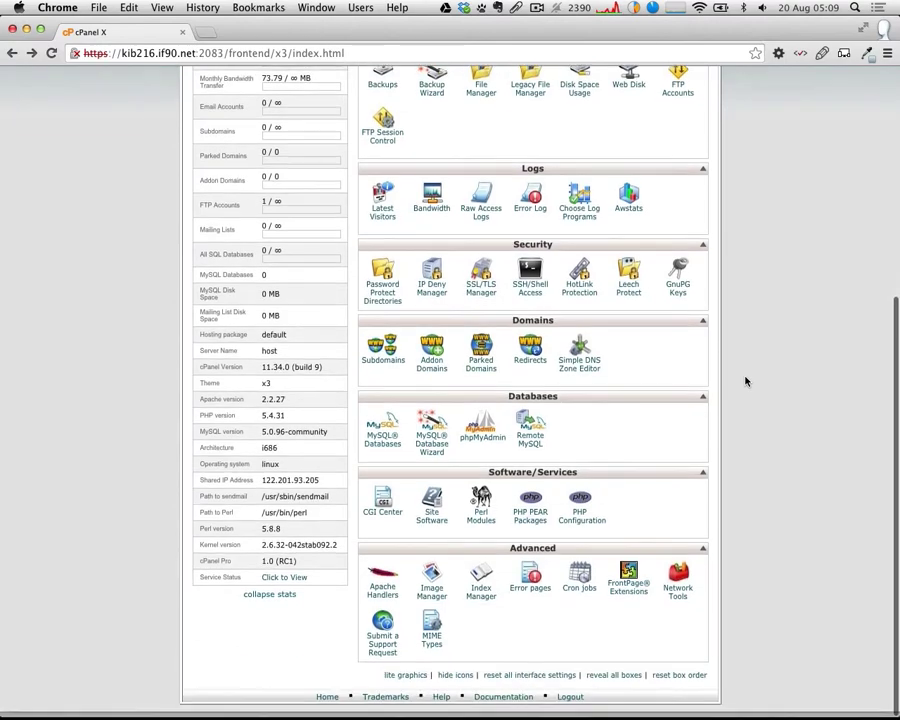
scroll(745, 380, "down", 5)
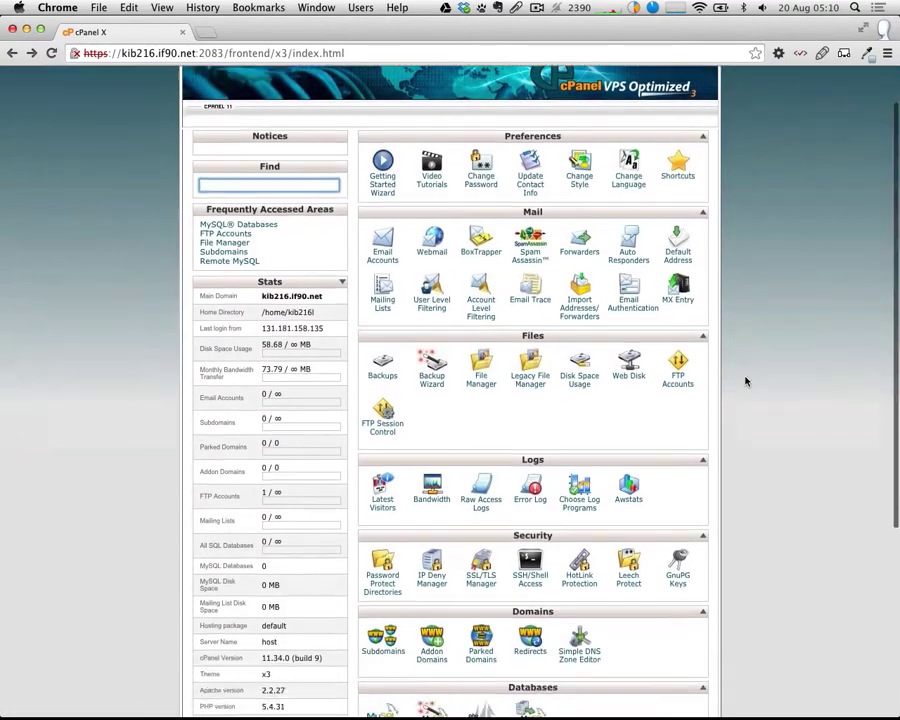
scroll(745, 380, "down", 2)
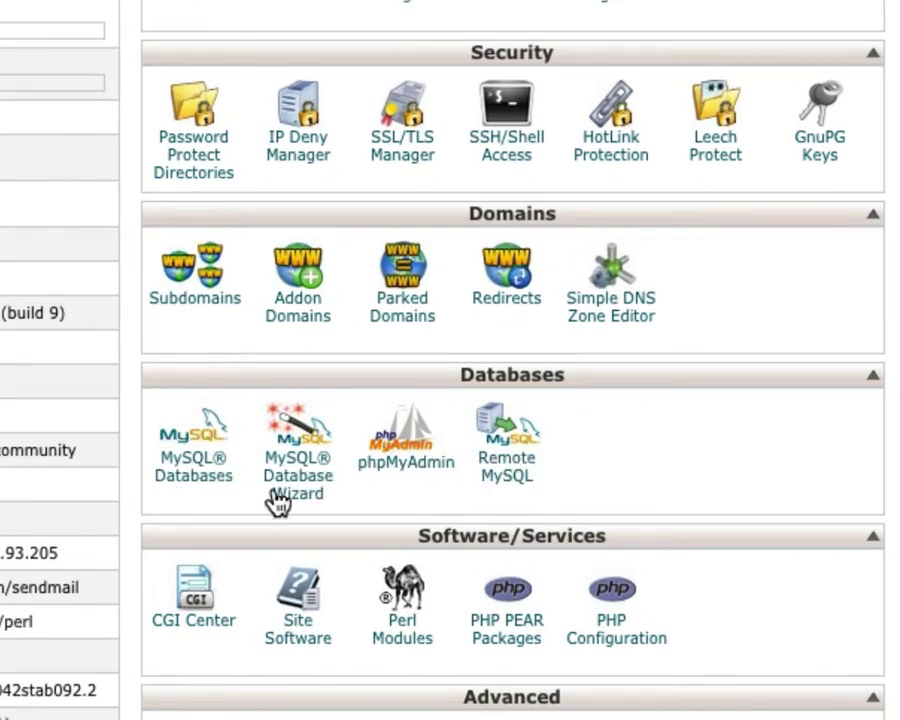
left_click(383, 470)
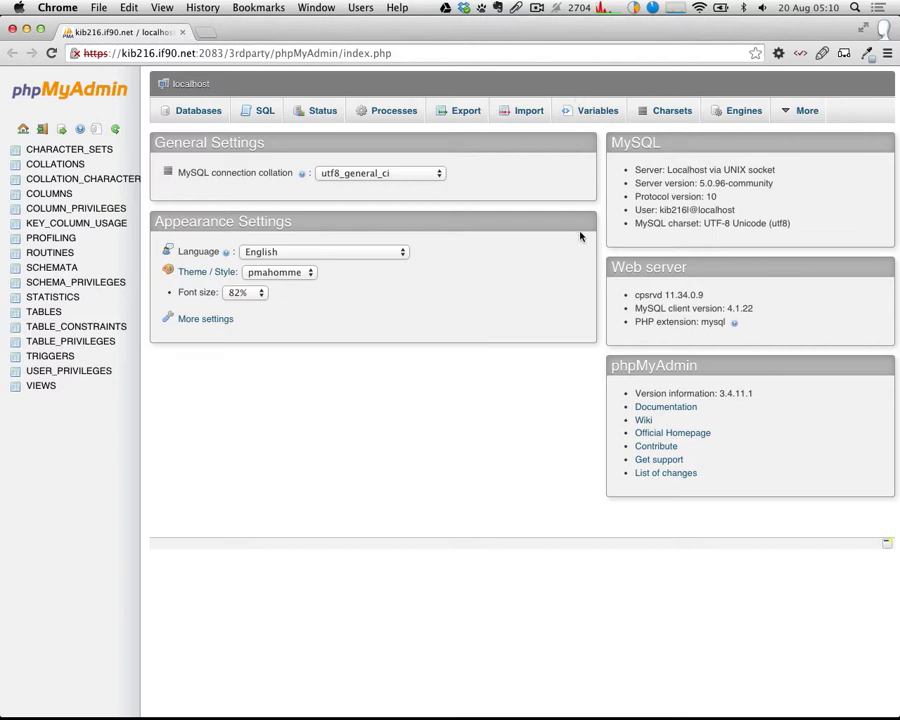
key("super+w")
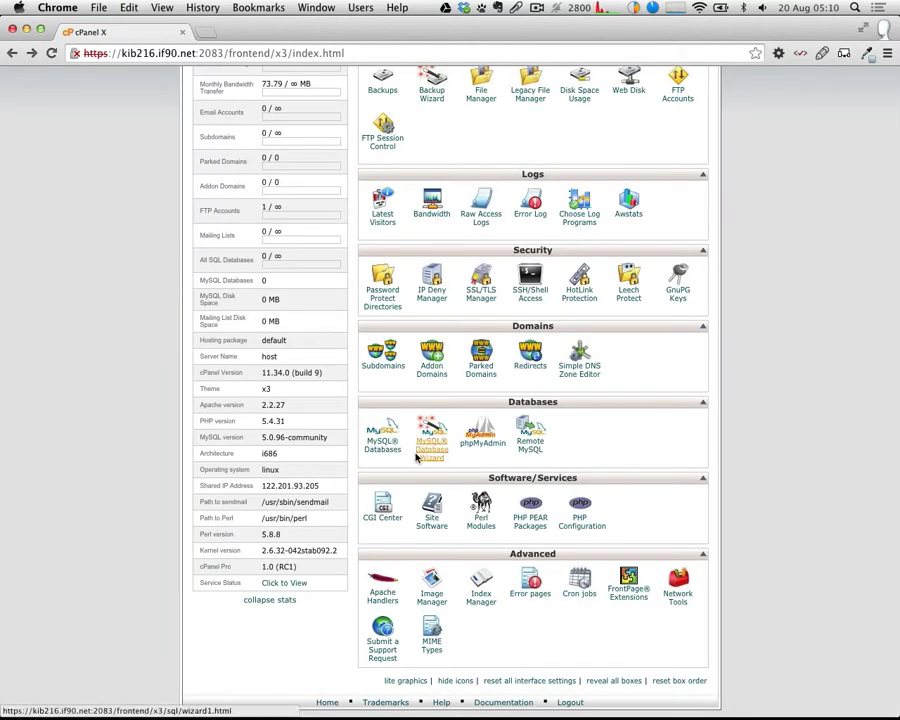
left_click(430, 452)
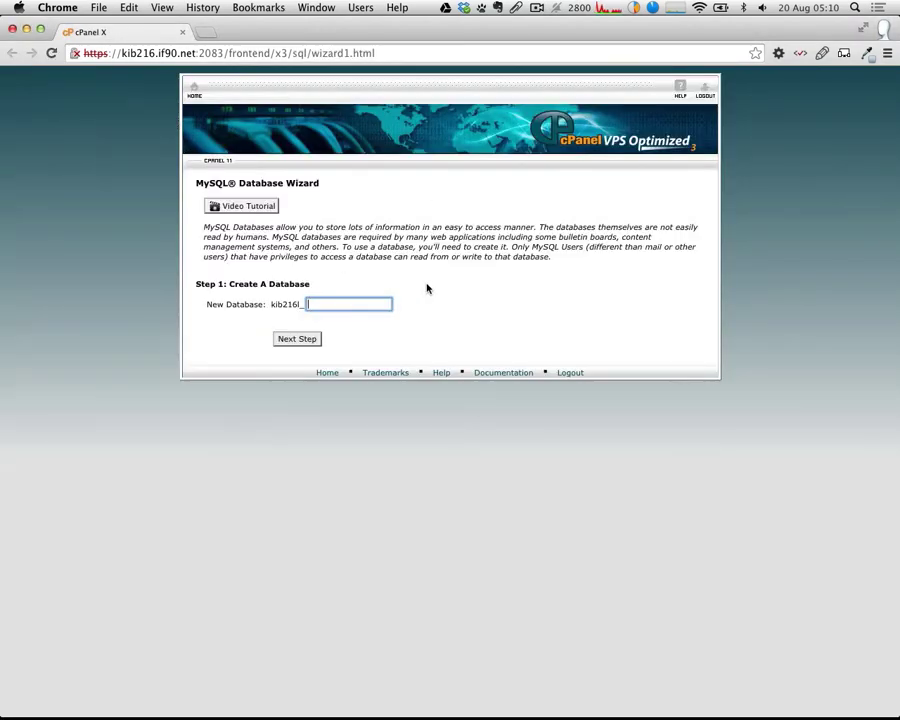
key("super+bracketleft")
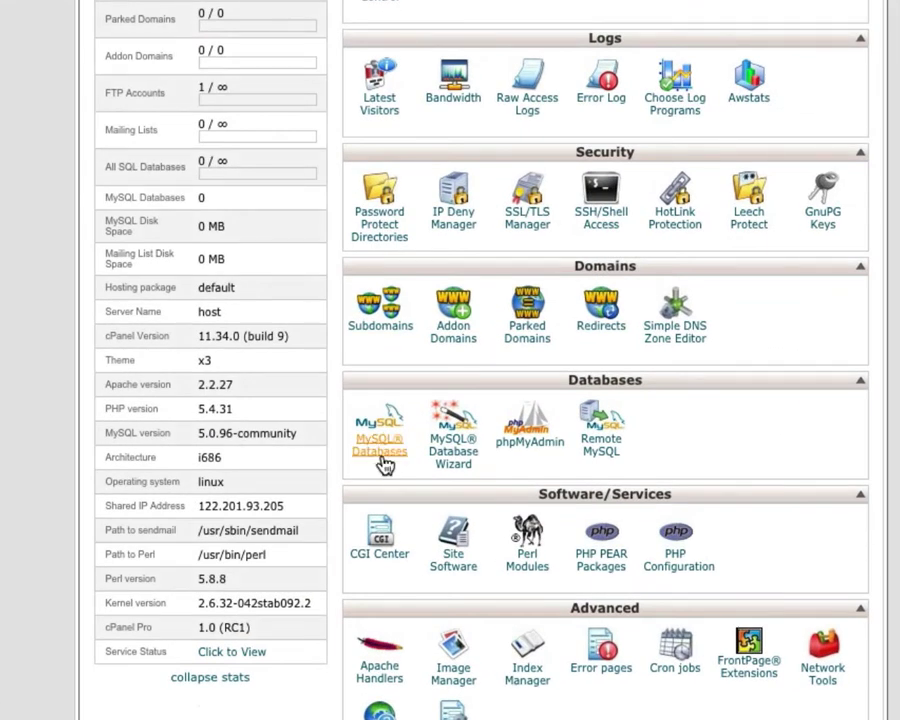
left_click(382, 455)
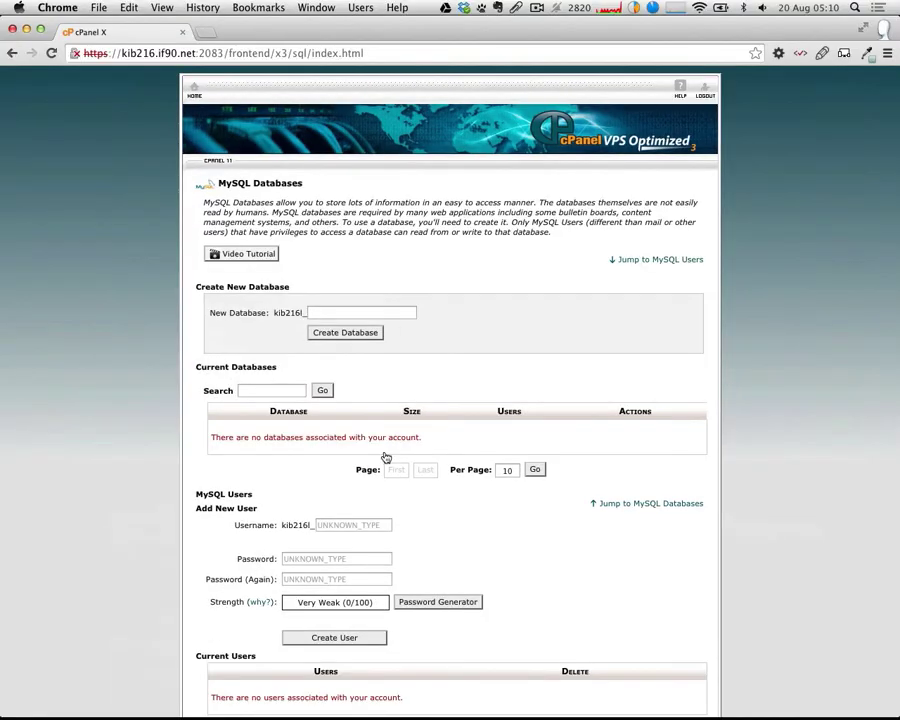
scroll(297, 257, "down", 3)
scroll(296, 260, "up", 3)
scroll(156, 96, "left", 5)
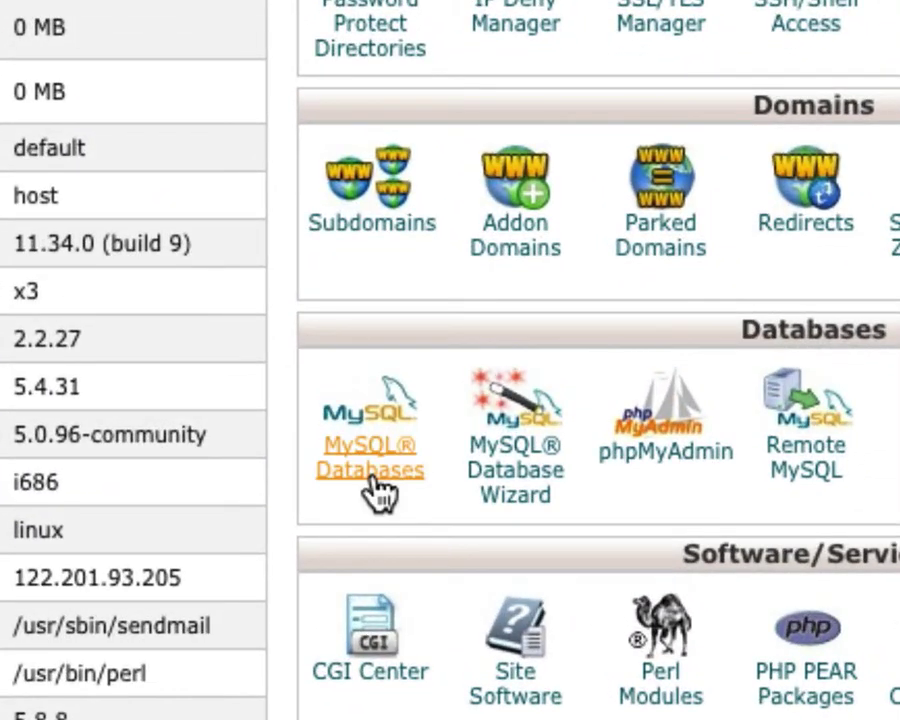
left_click(378, 490)
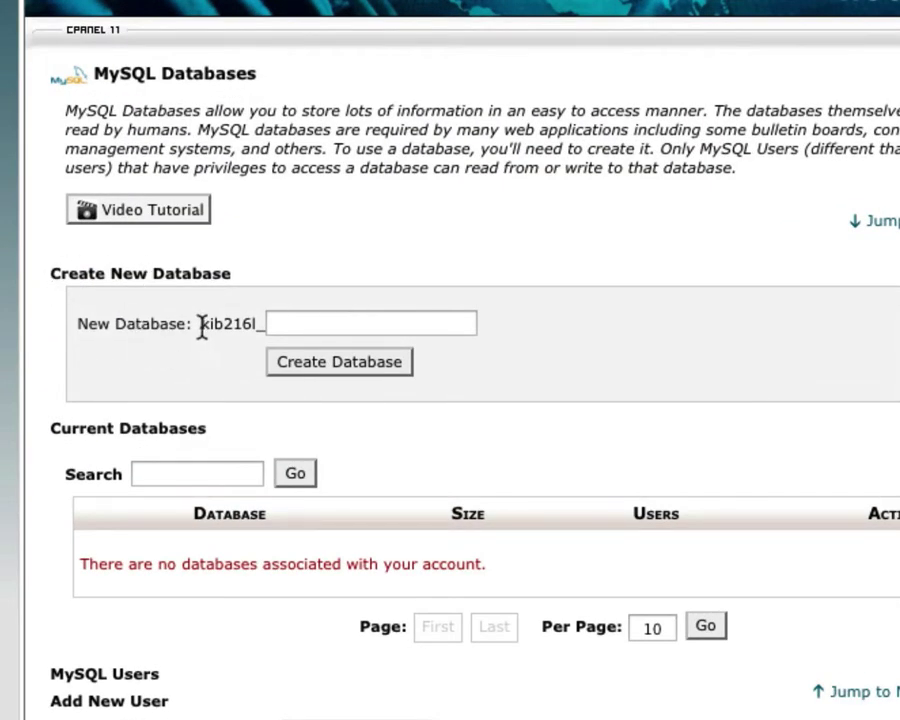
left_click_drag(200, 324, 265, 324)
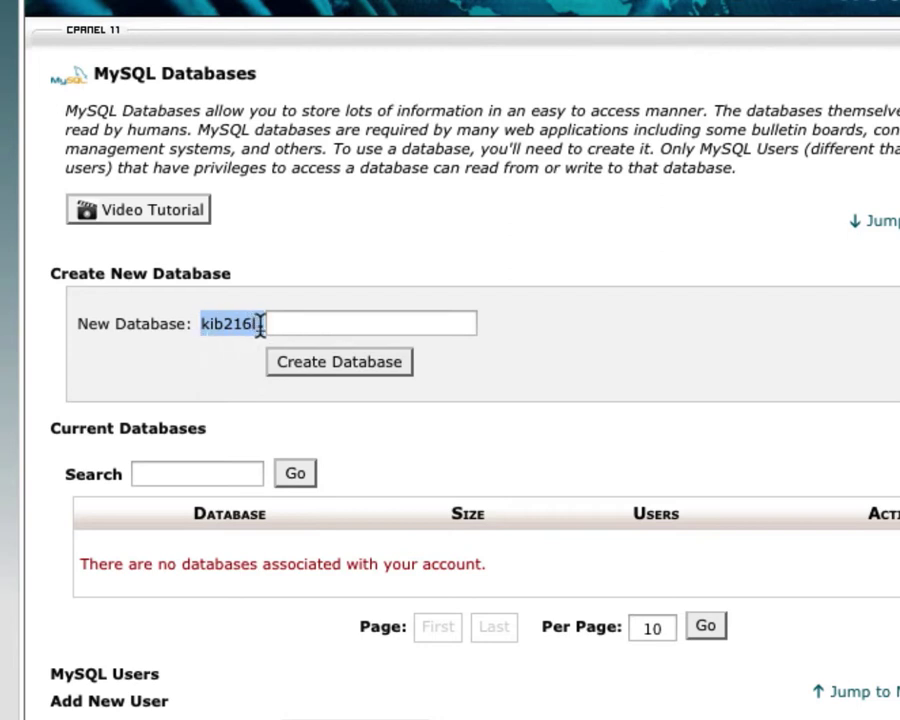
- Replace 'wordpress' with 'portfolio' as the new database name and create kib216l_portfolio
left_click(278, 324)
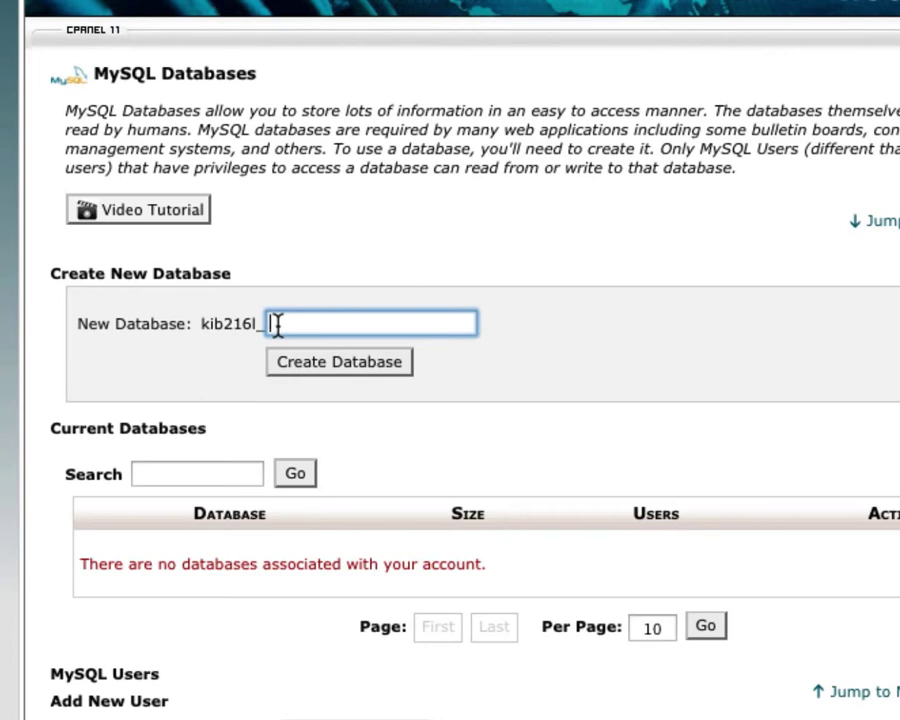
type("wordpress")
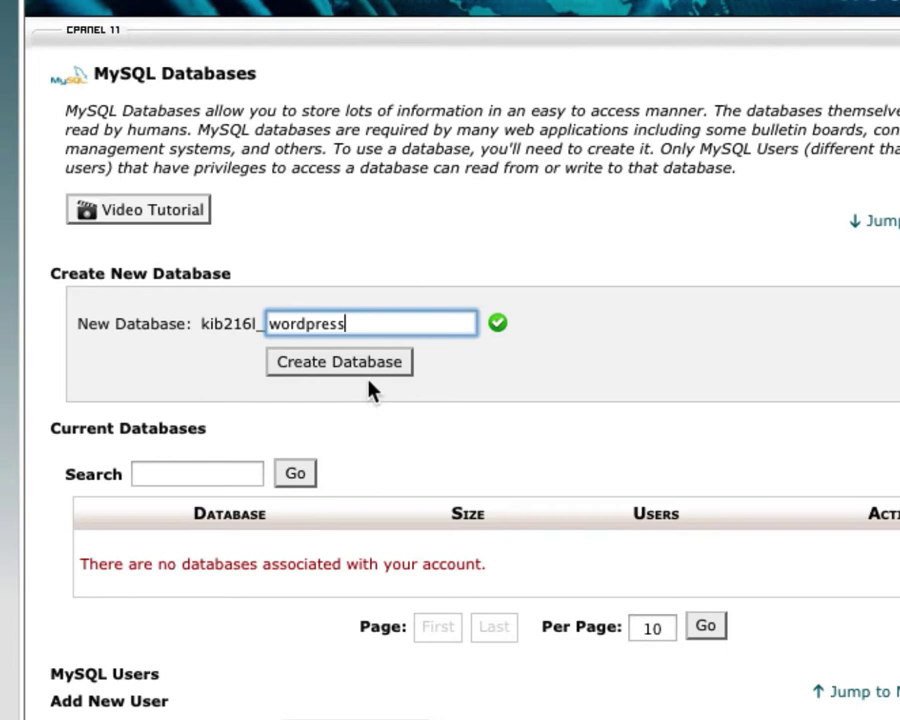
key("ctrl+a")
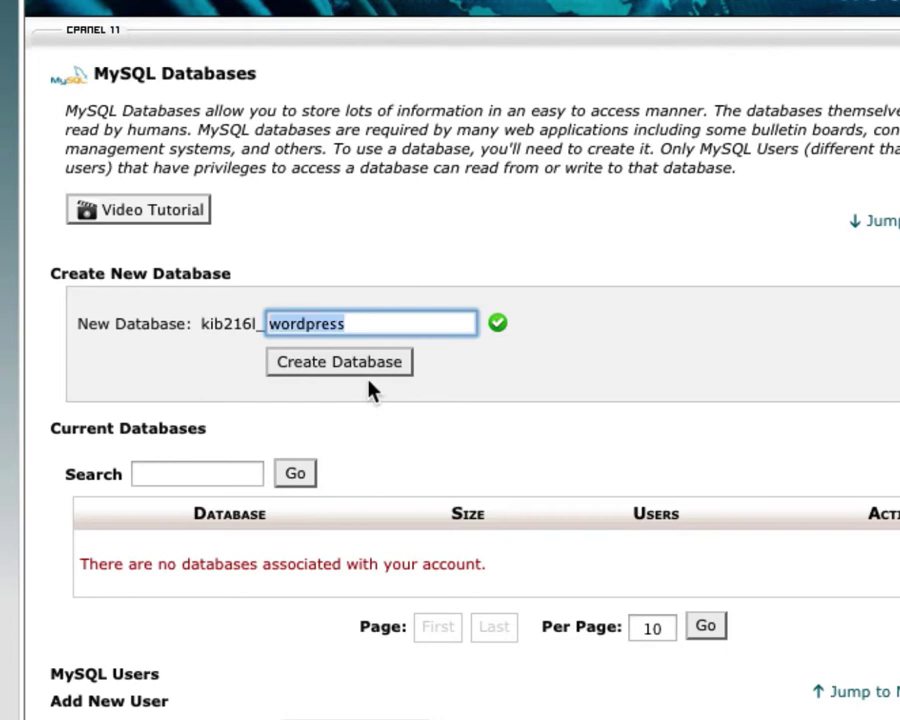
type("p")
key("Down")
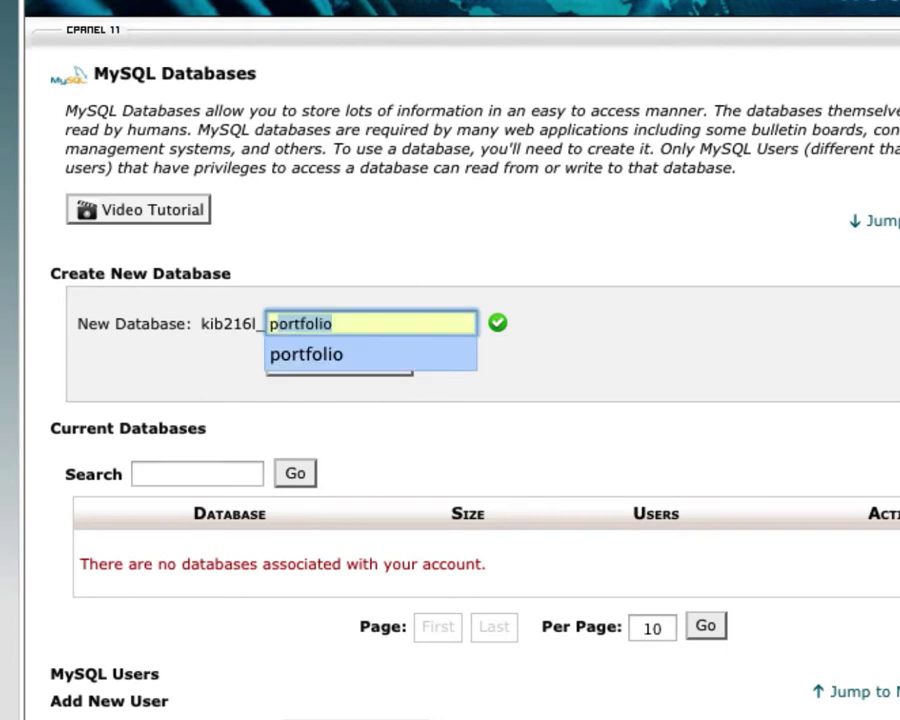
key("Return")
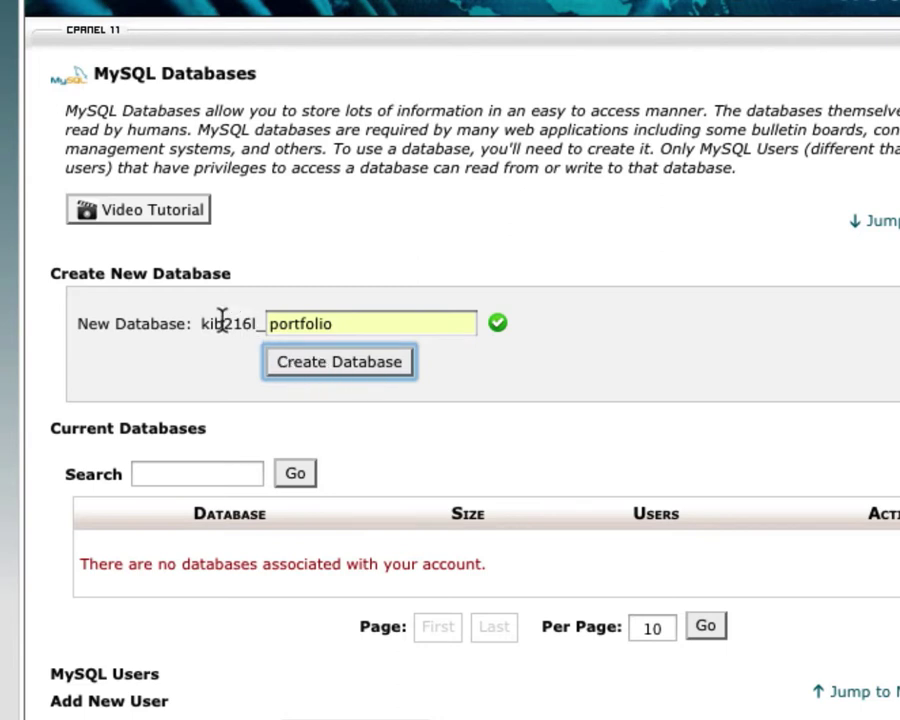
left_click_drag(200, 320, 268, 318)
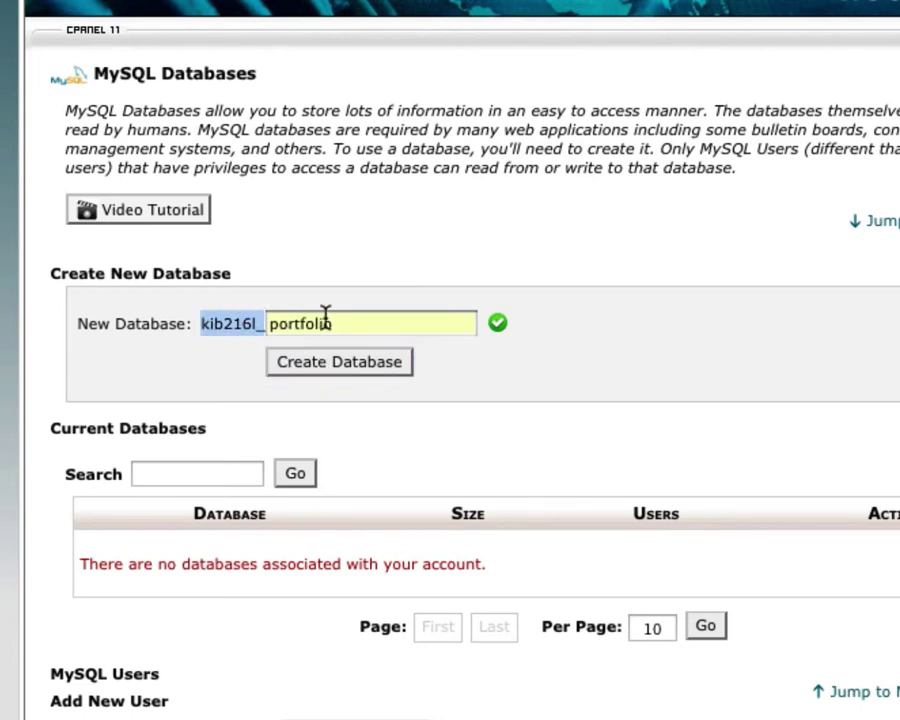
left_click(268, 322)
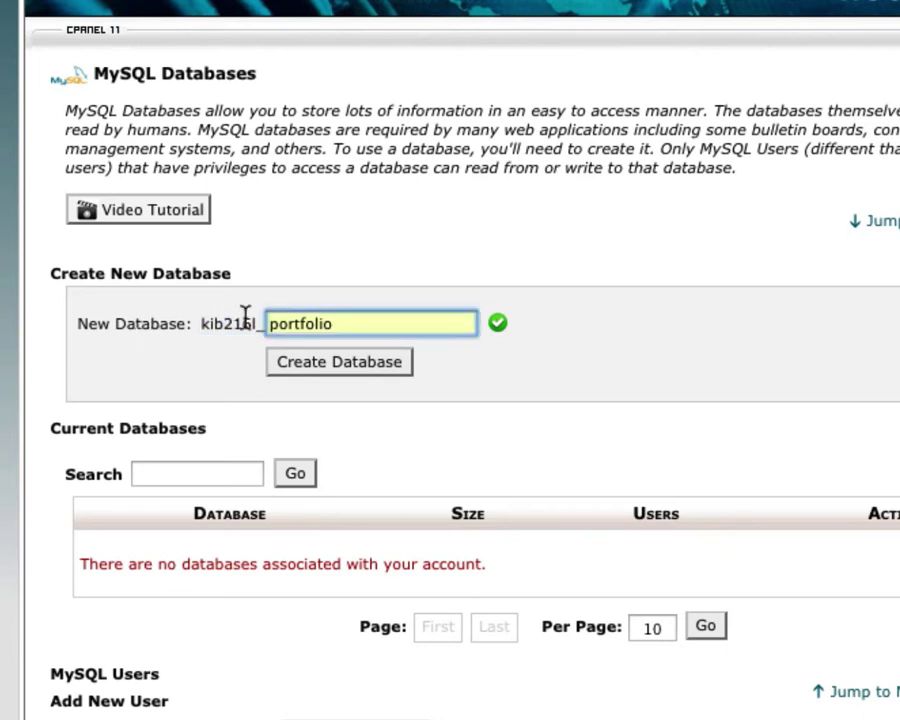
left_click(272, 323)
left_click_drag(272, 323, 372, 325)
left_click(553, 387)
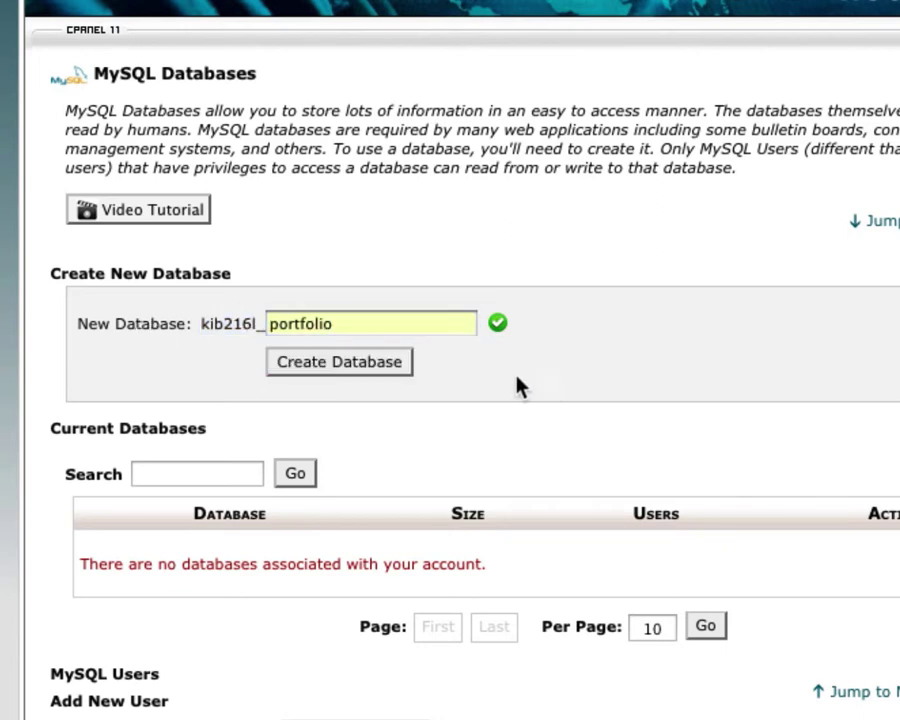
left_click(377, 366)
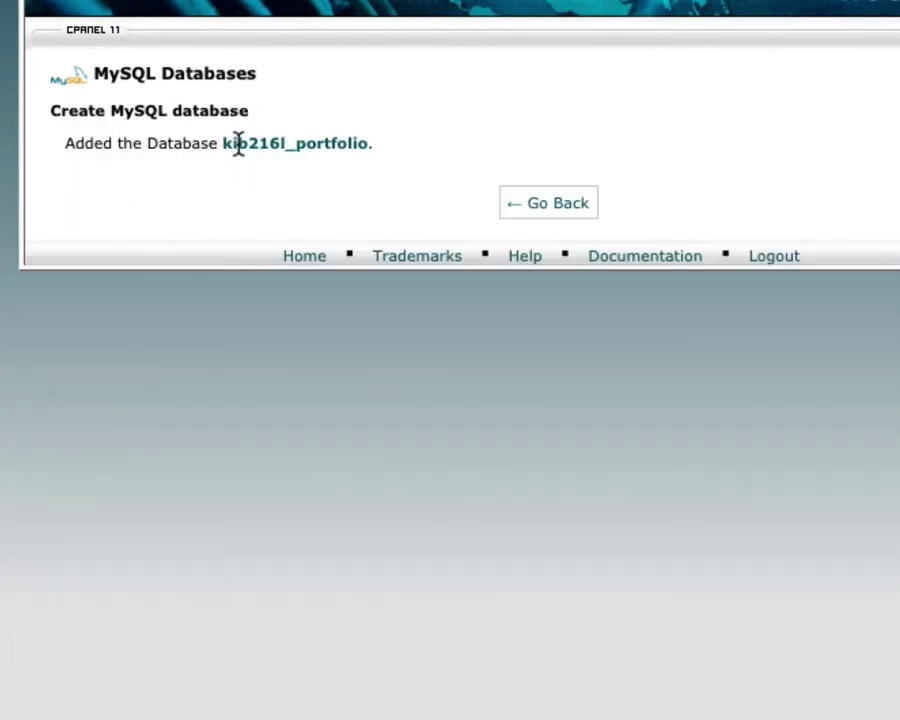
- Go back to MySQL Databases and focus the Add New User username field
left_click(522, 205)
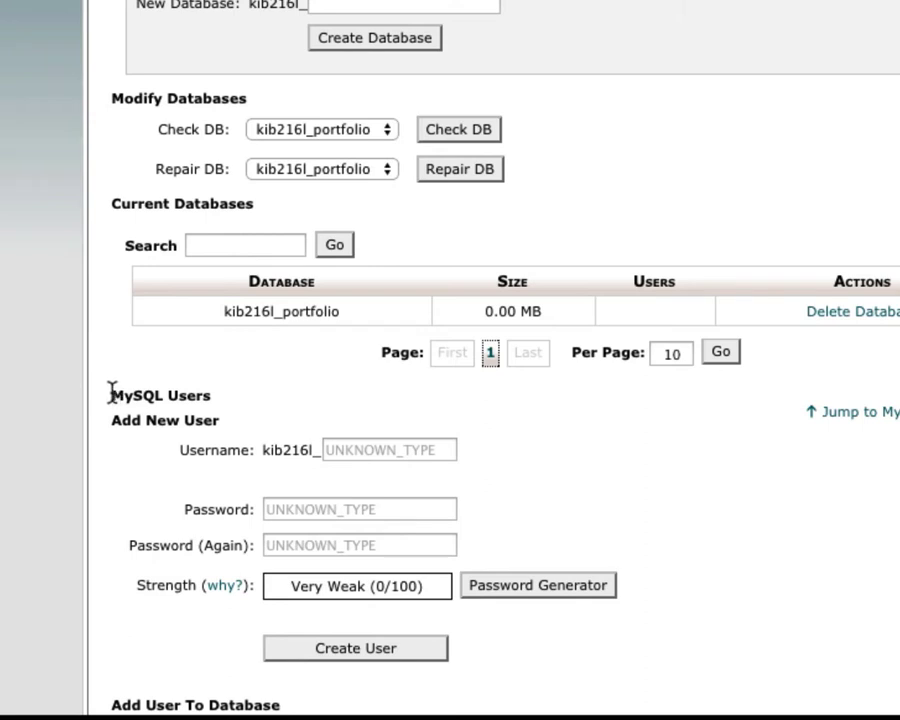
left_click(382, 451)
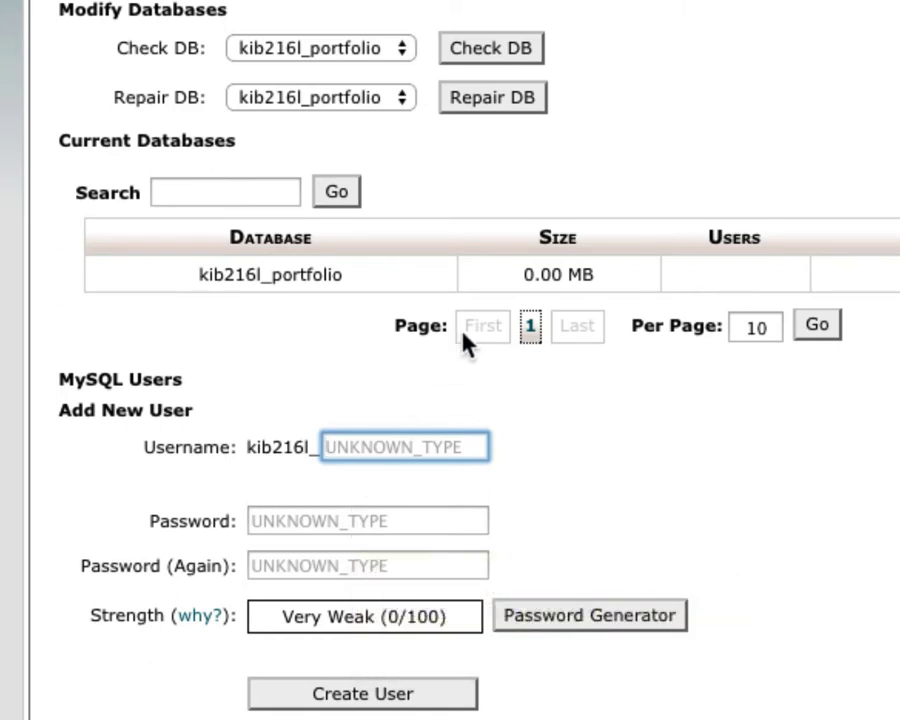
- Enter 'admin' as the new MySQL username, noting its kib216l_ prefix
type("admin")
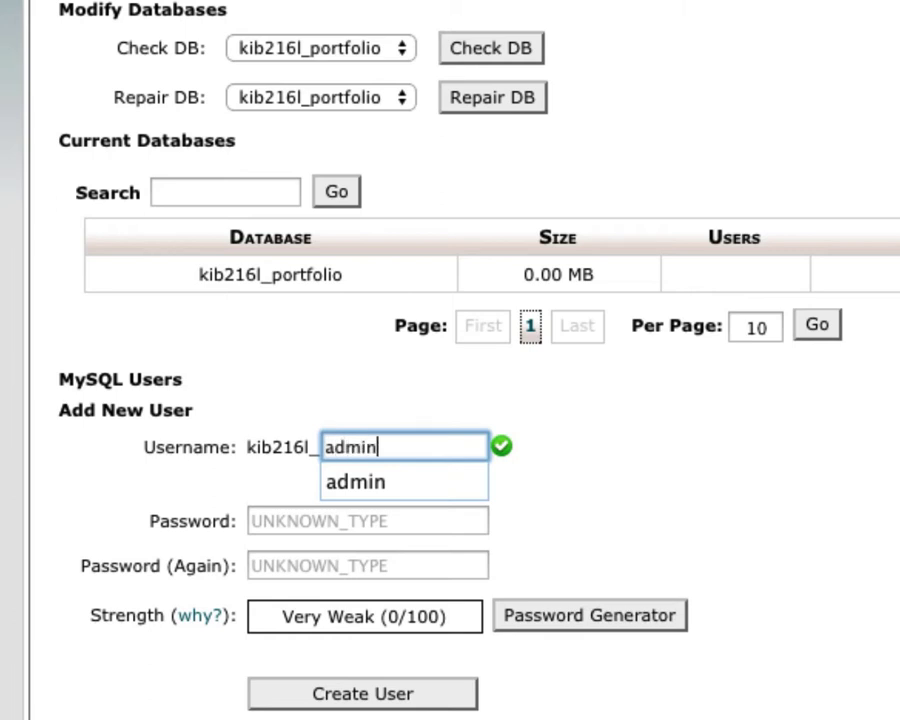
left_click(572, 508)
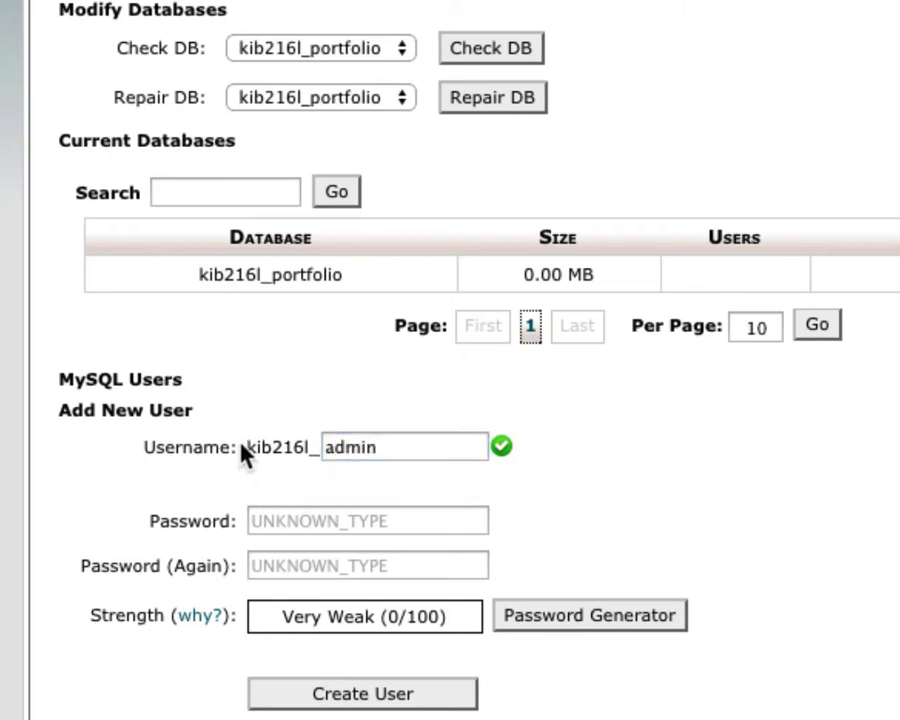
left_click_drag(242, 445, 336, 440)
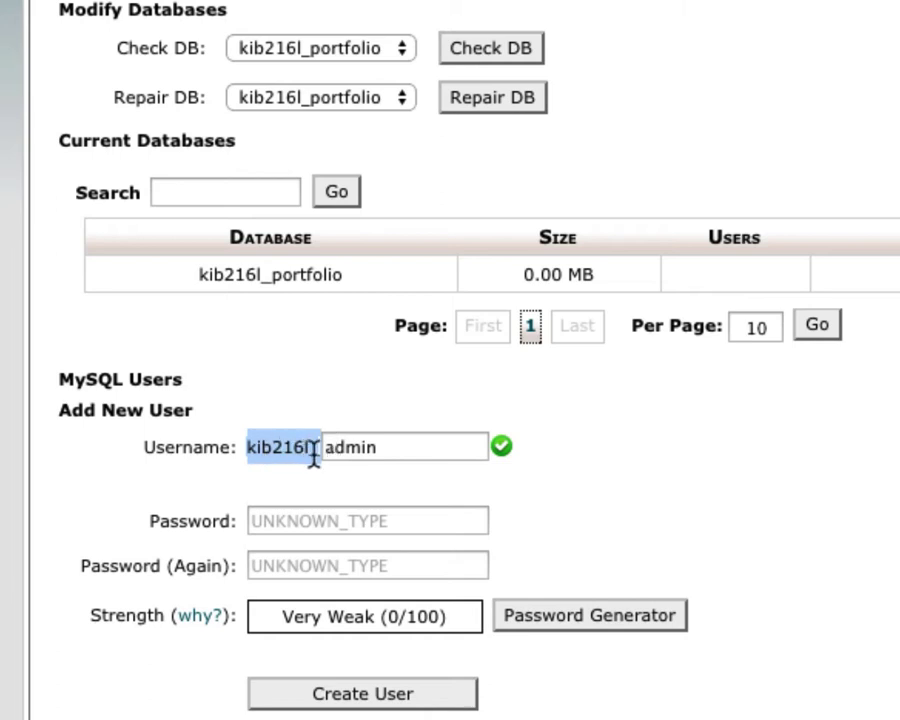
left_click(338, 450)
left_click(538, 542)
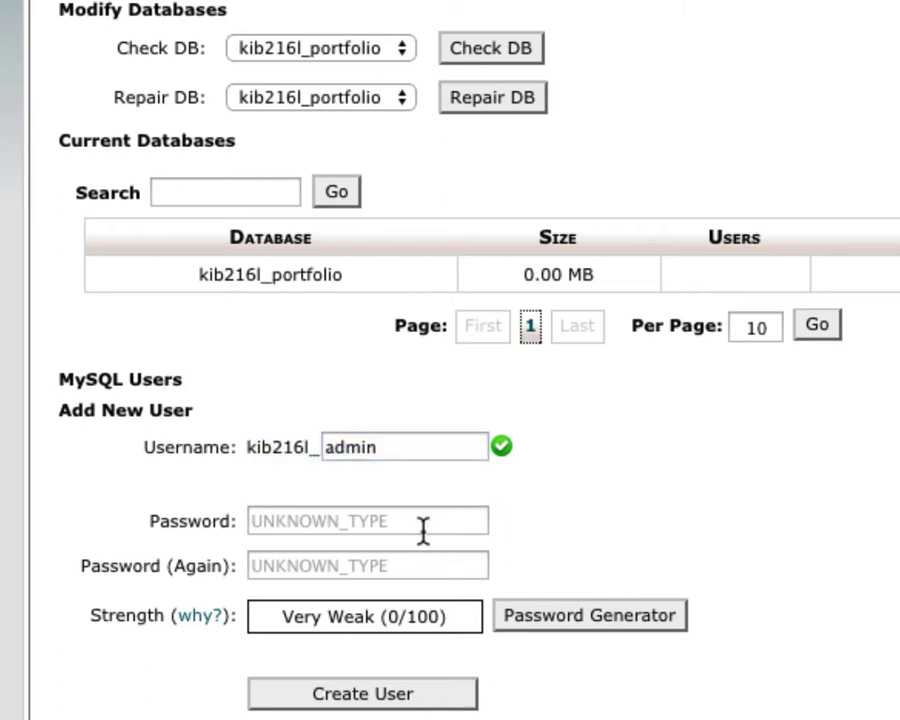
- Generate a Very Strong password, confirm it's copied, and fill both password fields with it
left_click(263, 526)
left_click(281, 556)
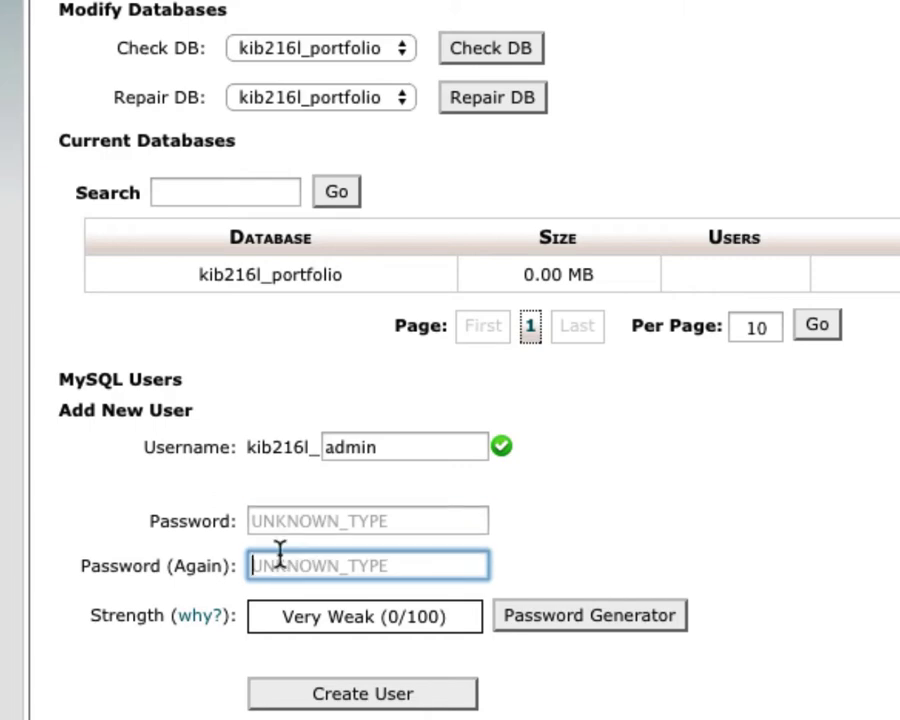
left_click(538, 628)
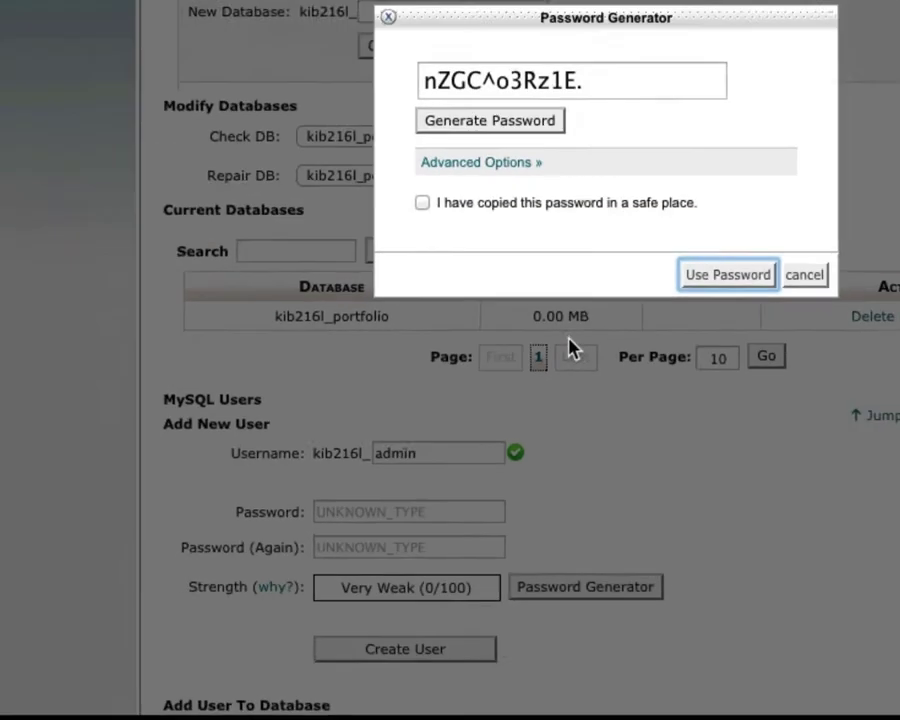
left_click(472, 117)
left_click(472, 117)
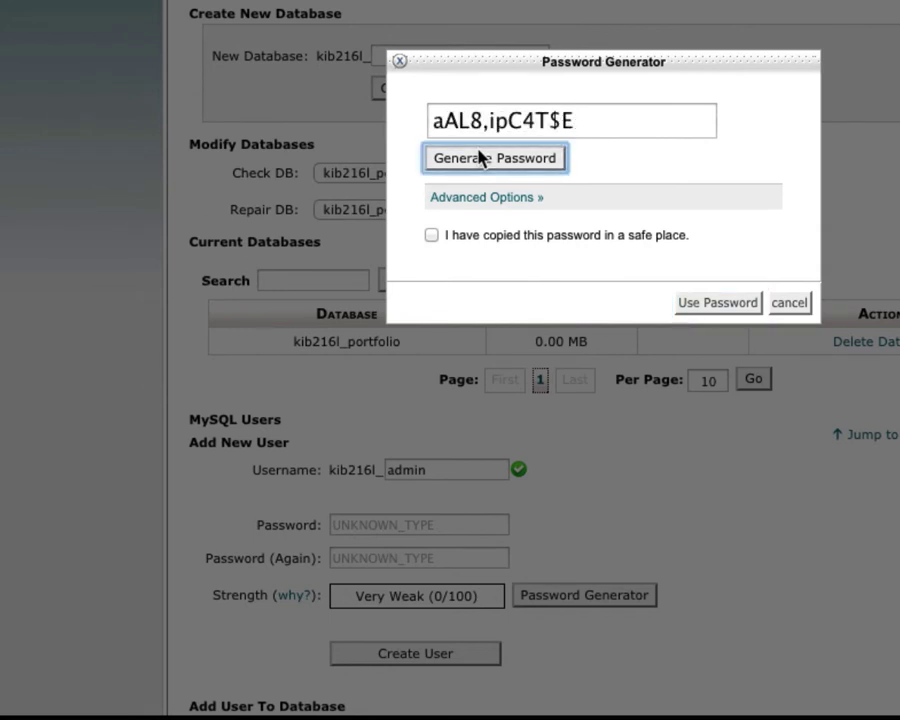
left_click(468, 245)
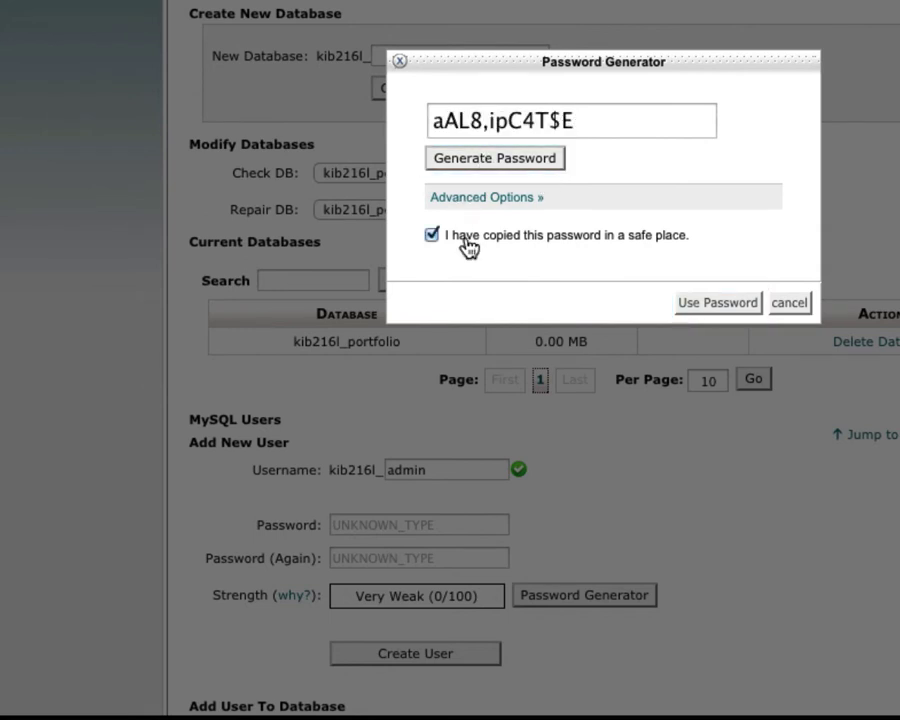
left_click(530, 121)
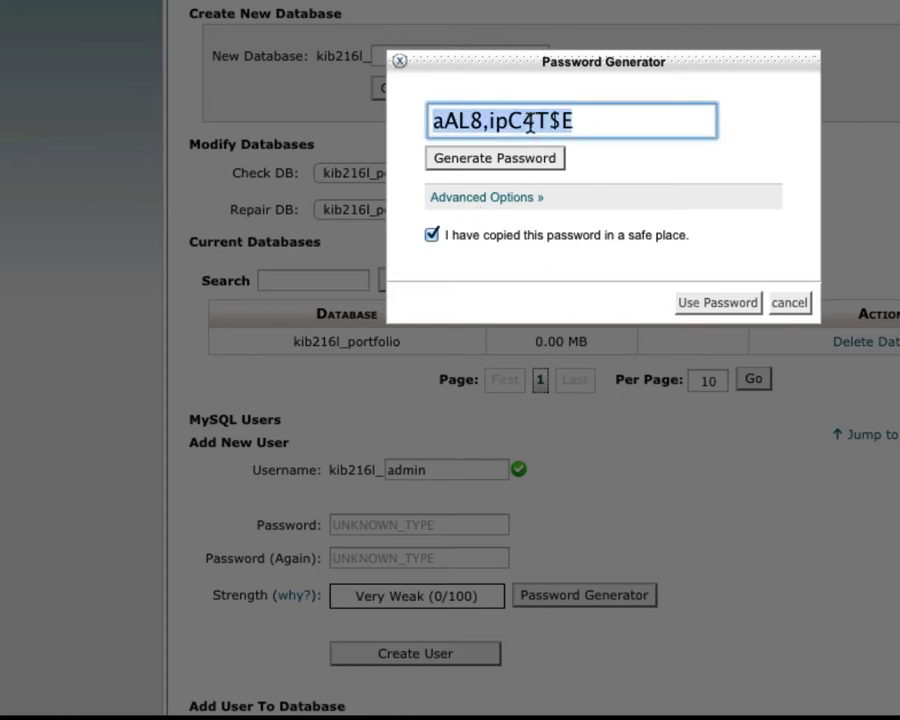
left_click(714, 306)
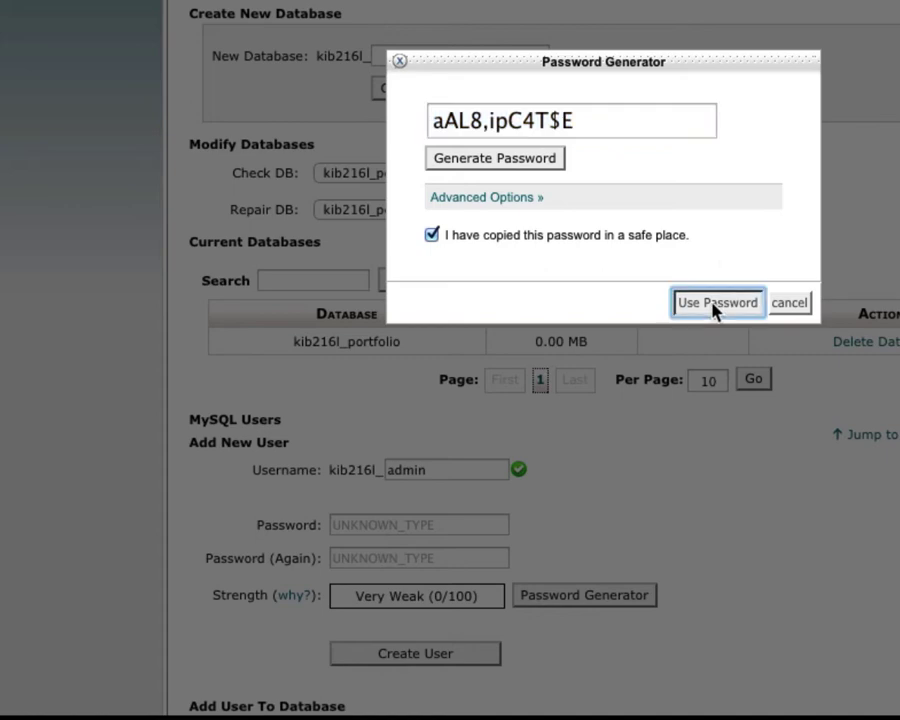
left_click(714, 308)
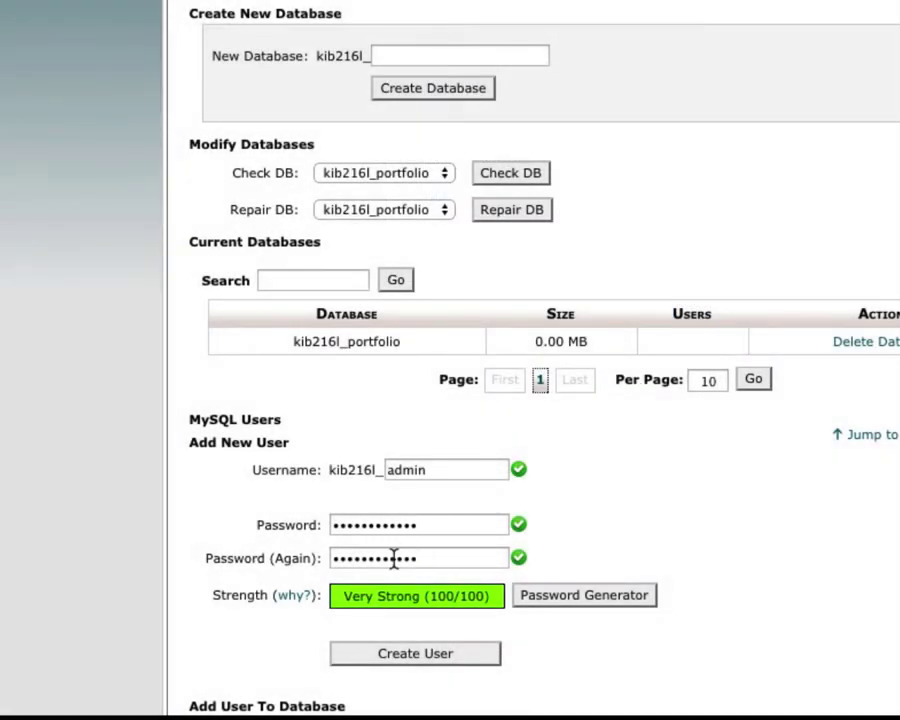
- Create the MySQL user kib216l_admin, copy its password, and return to MySQL Databases
left_click(374, 657)
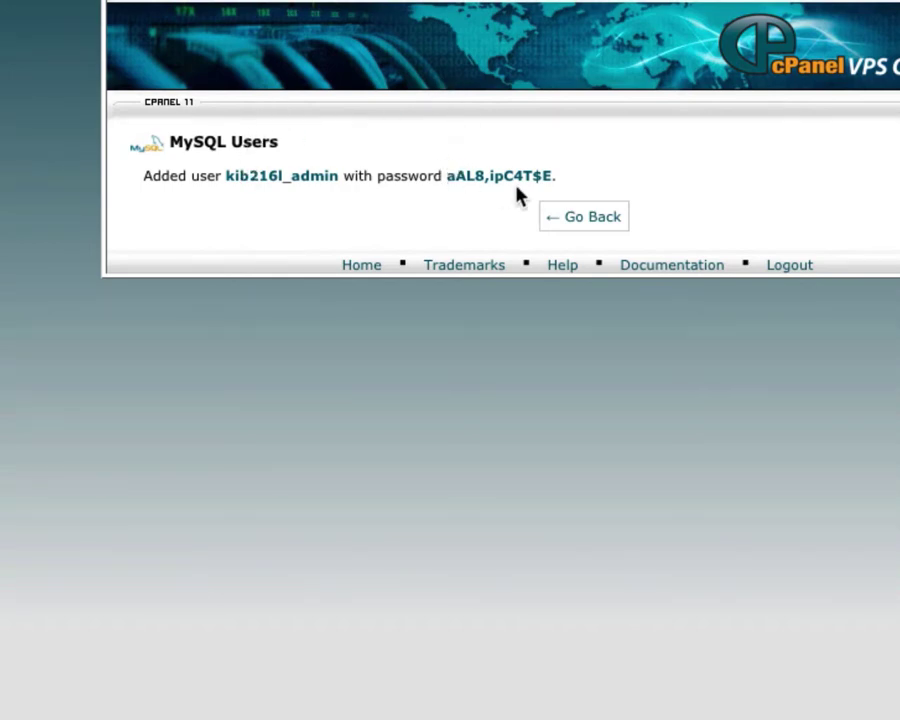
left_click_drag(565, 180, 468, 195)
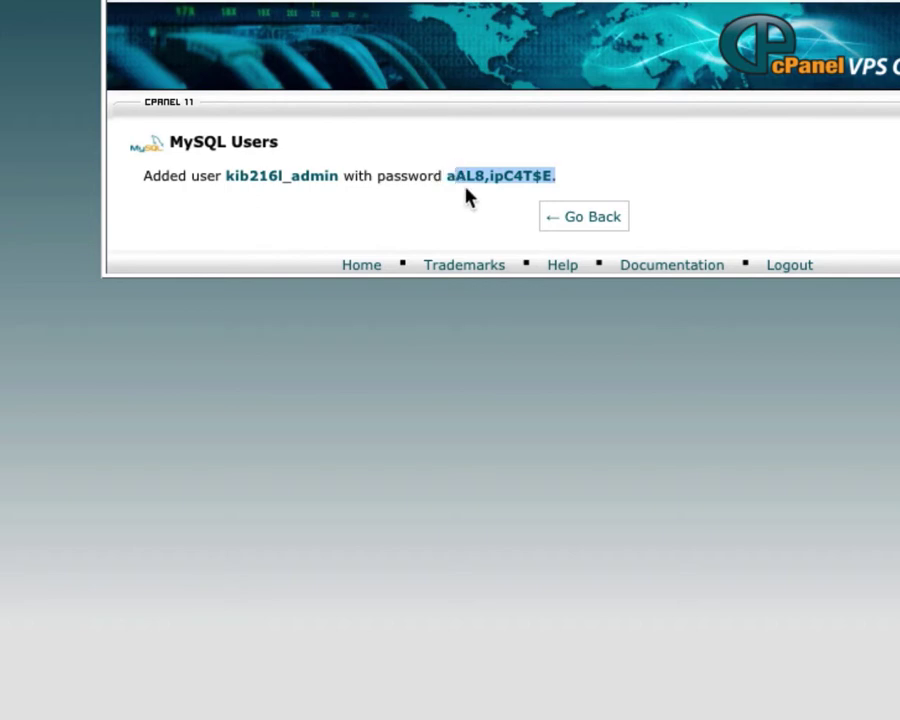
left_click(470, 209)
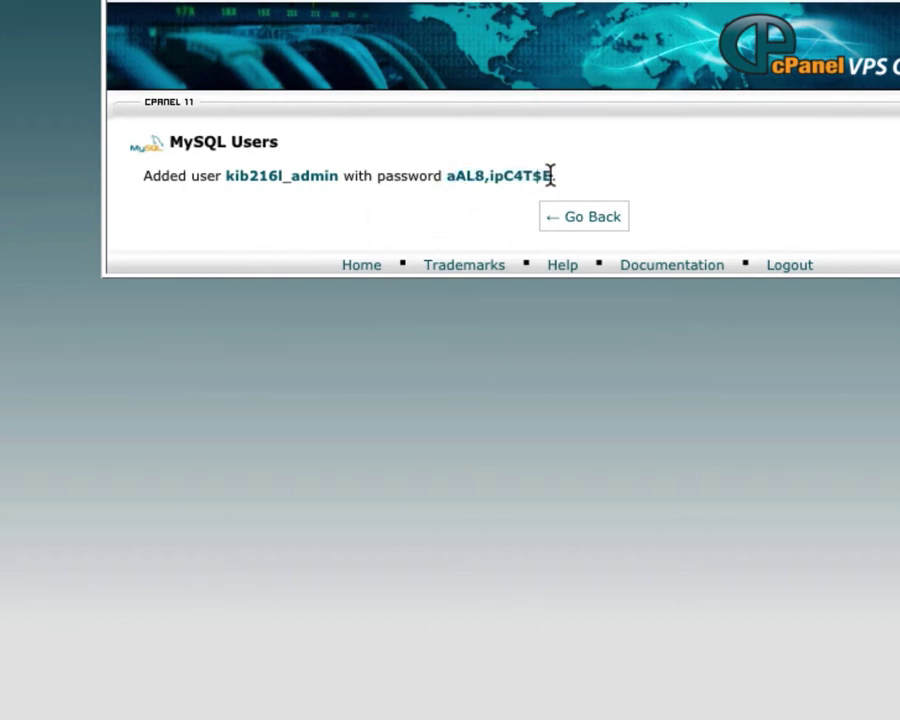
left_click_drag(551, 176, 447, 175)
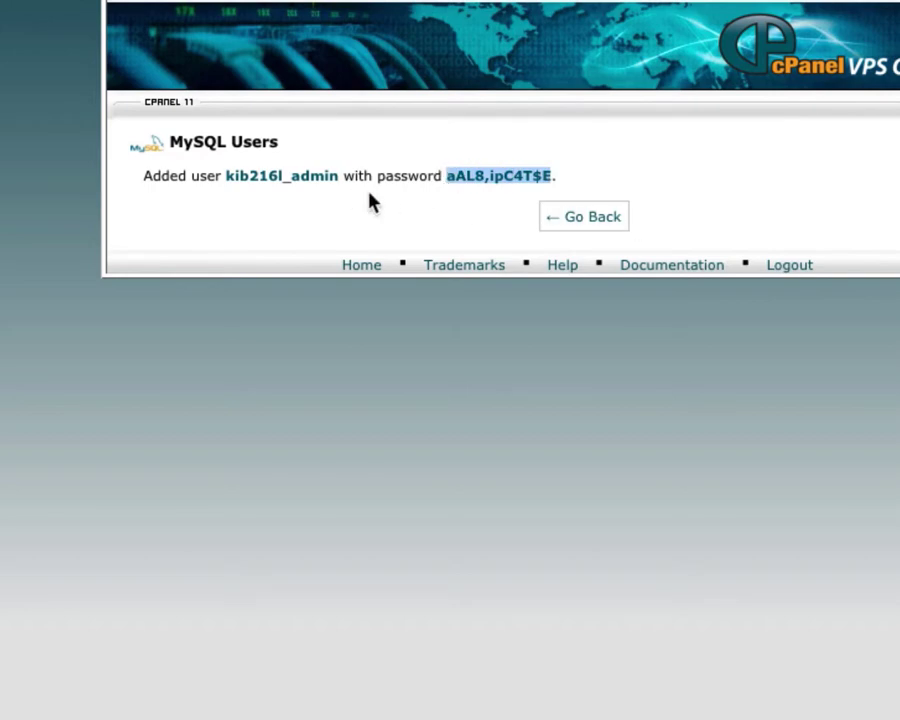
left_click(578, 223)
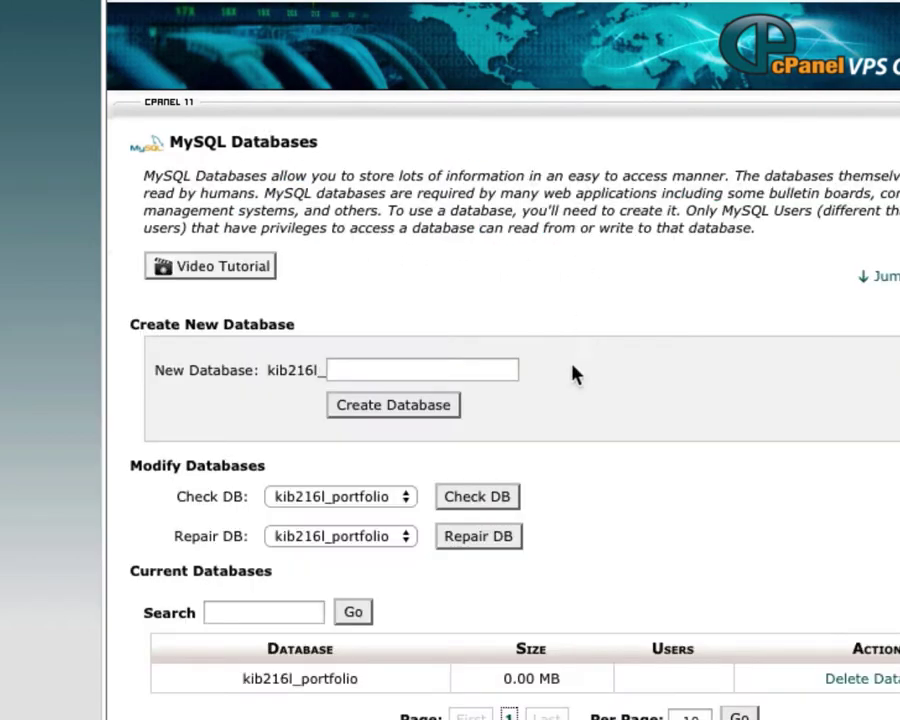
- Under Add User To Database, choose user kib216l_admin and database kib216l_portfolio
scroll(486, 468, "down", 5)
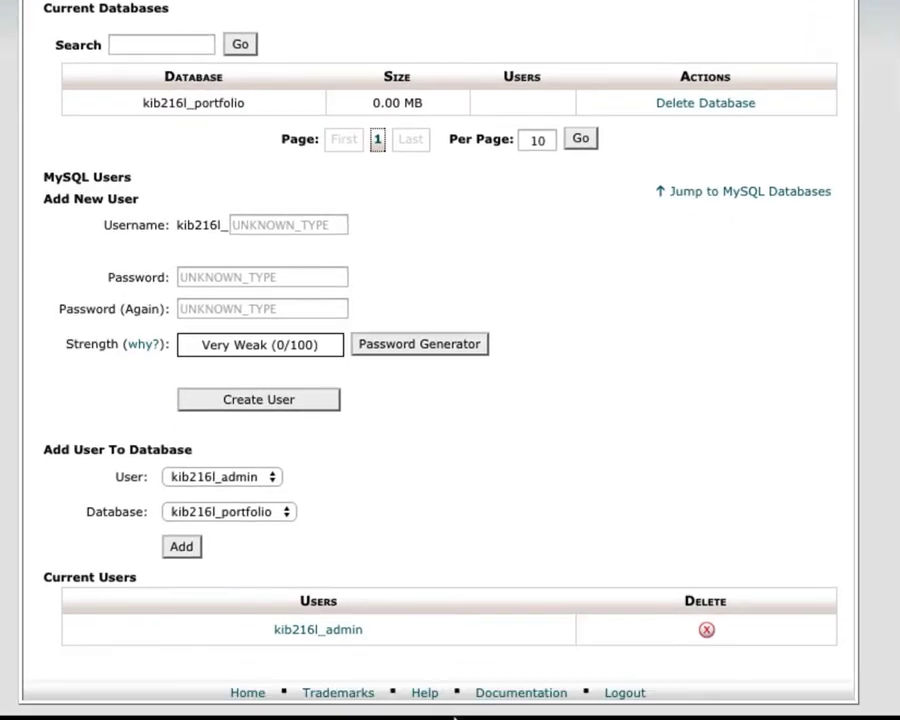
mouse_move(451, 677)
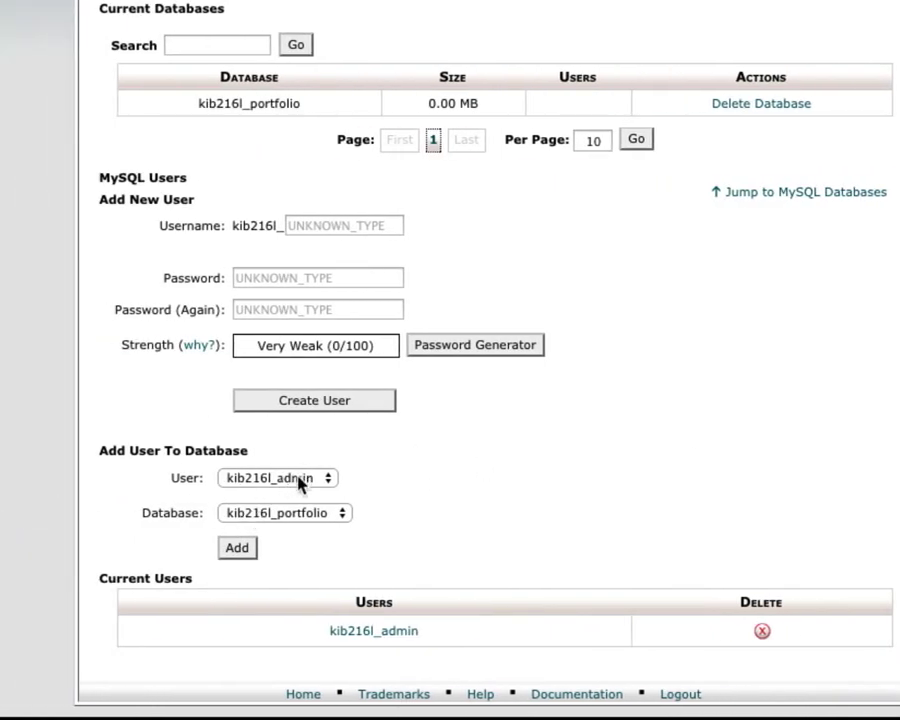
left_click(303, 482)
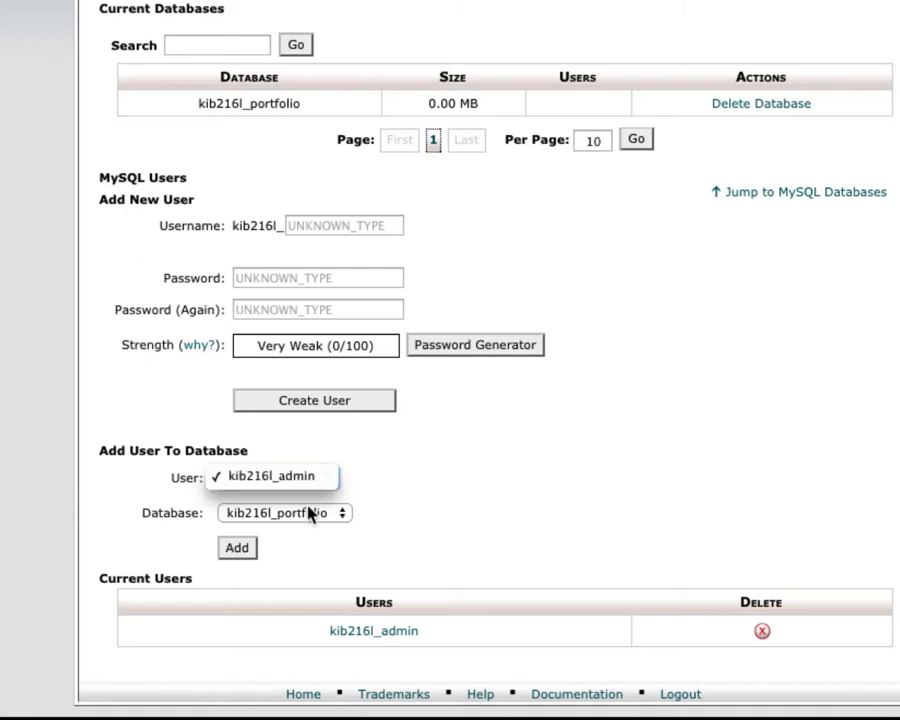
left_click(311, 512)
left_click(311, 518)
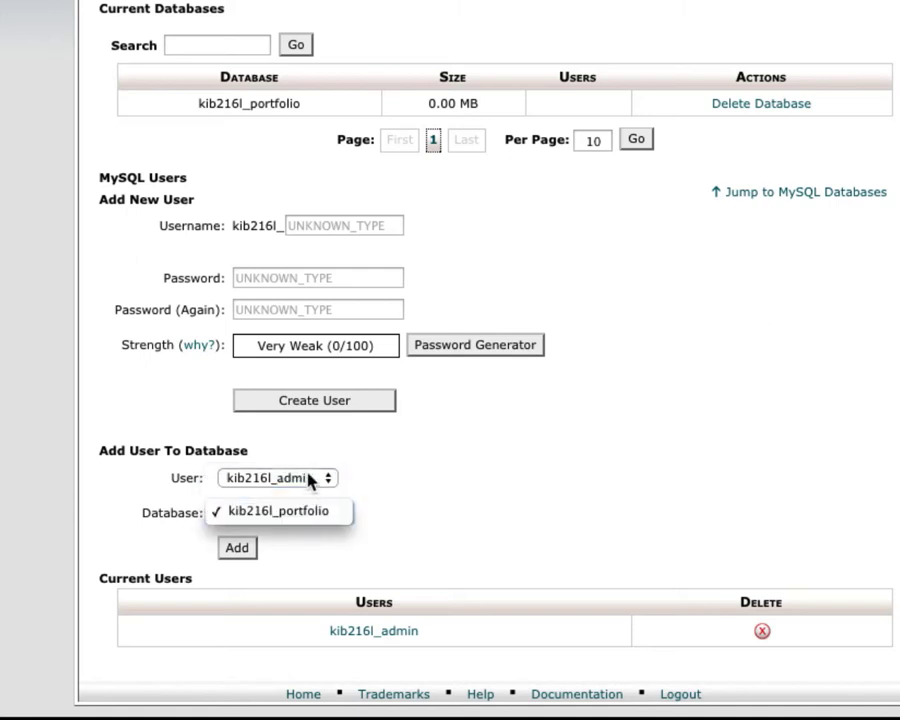
left_click(311, 482)
left_click(311, 482)
left_click(287, 518)
left_click(287, 518)
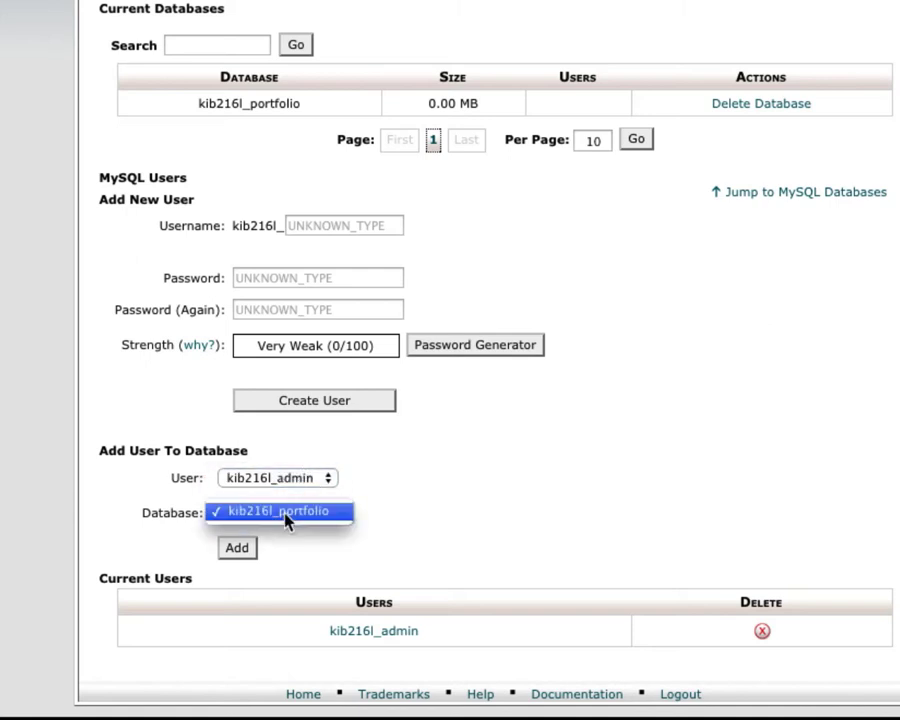
left_click(287, 516)
- Confirm the kib216l_admin and kib216l_portfolio selections and add the user to the database
left_click(290, 486)
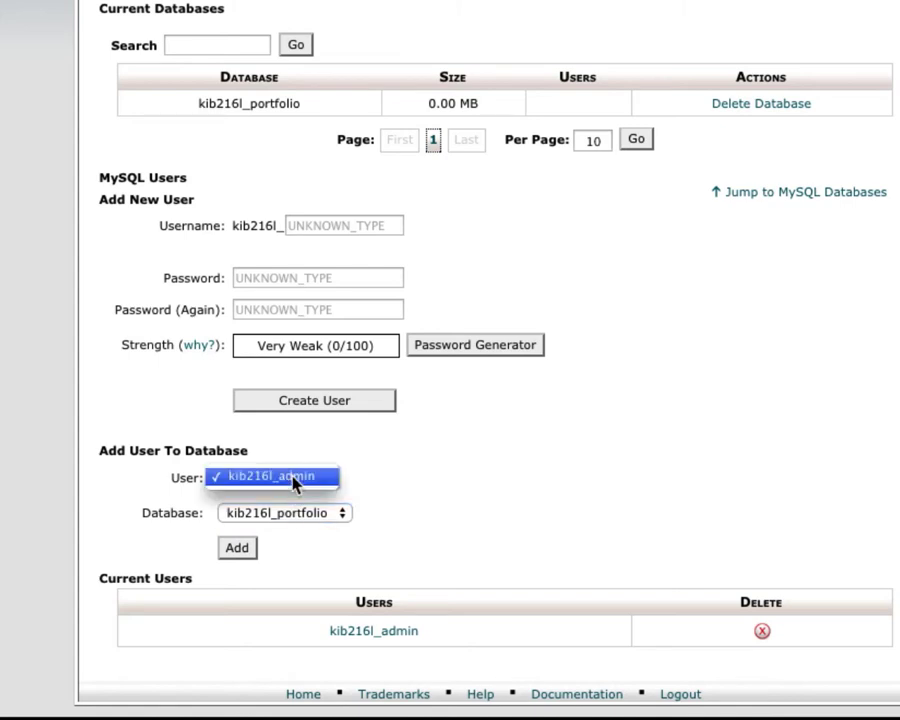
left_click(294, 530)
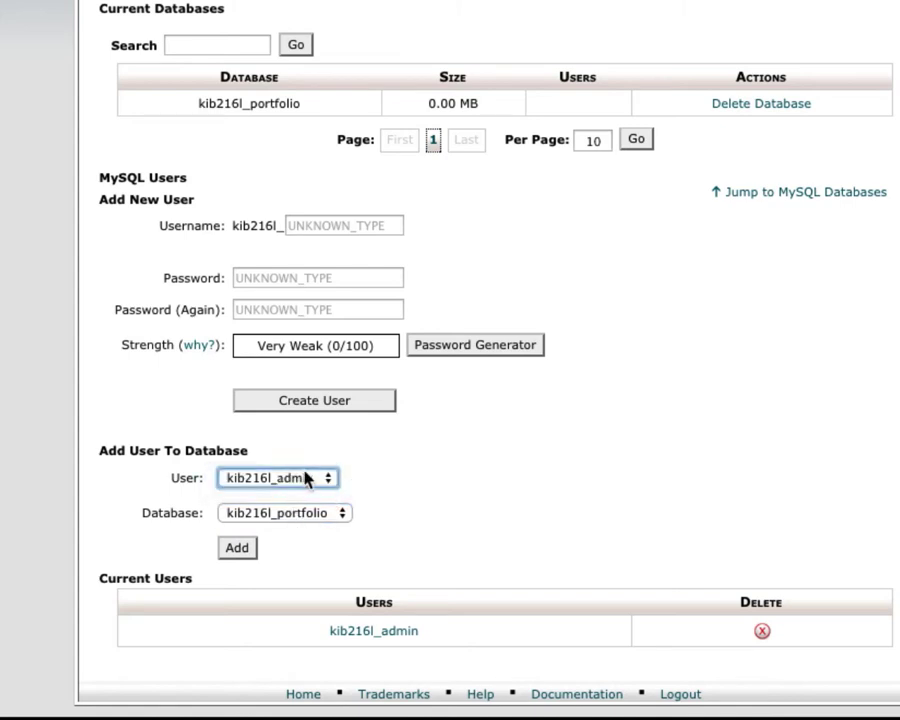
left_click(297, 482)
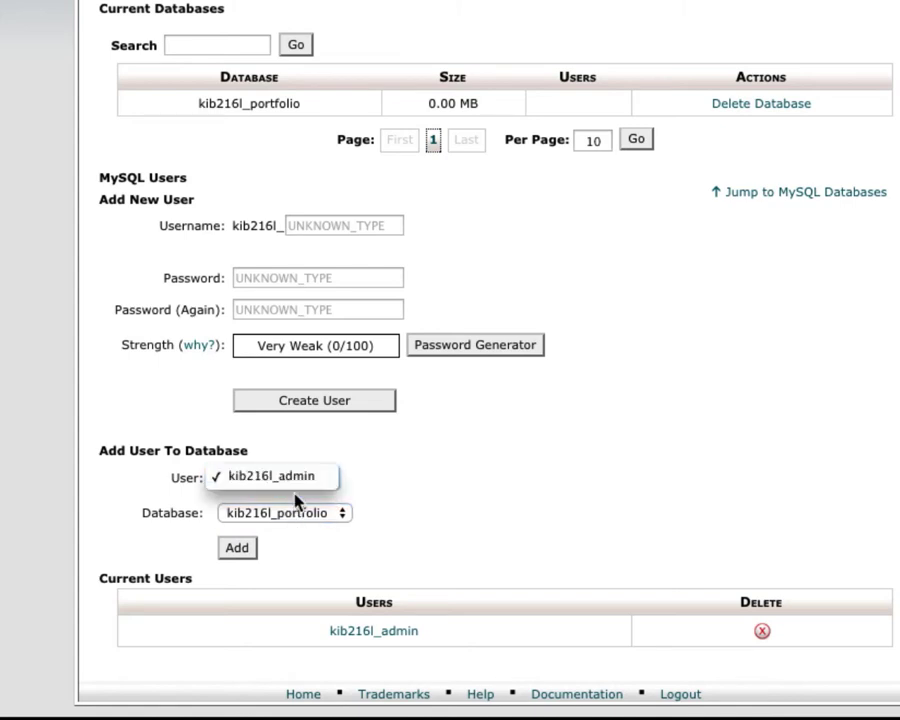
left_click(293, 517)
left_click(293, 517)
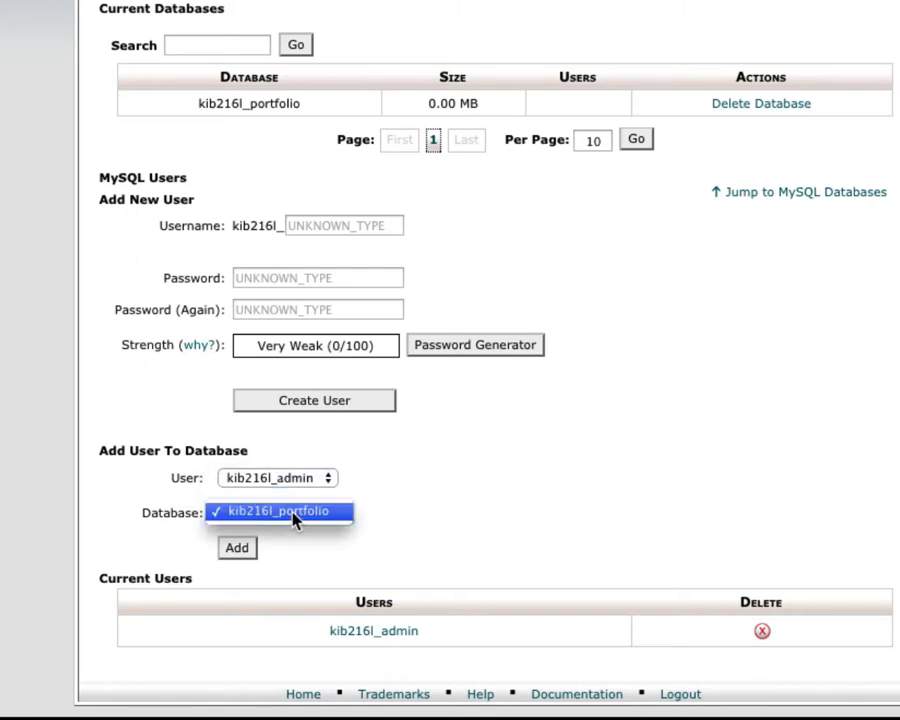
left_click(330, 580)
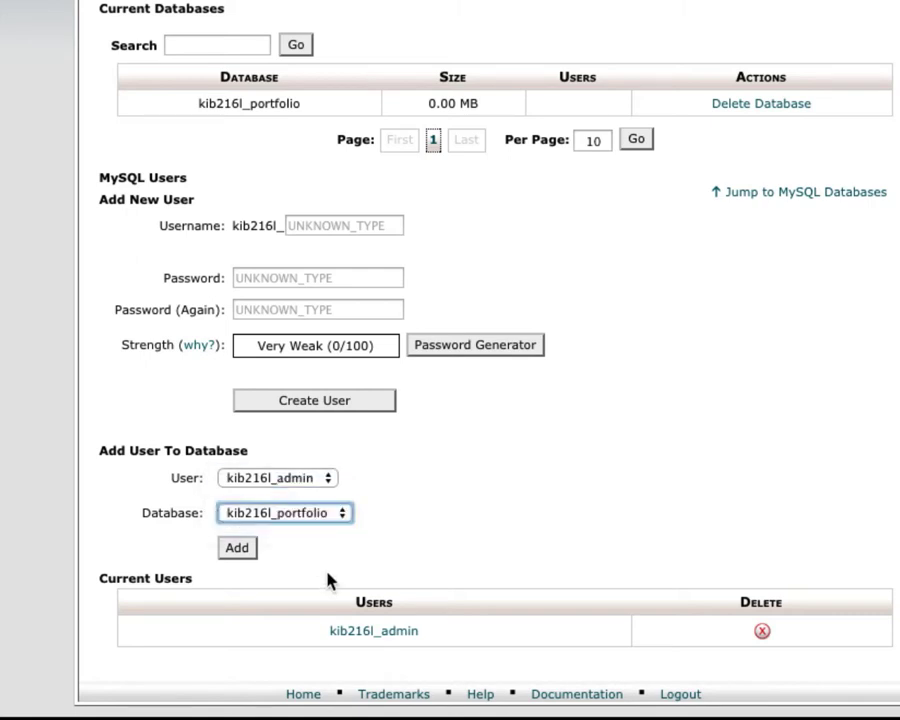
left_click(240, 549)
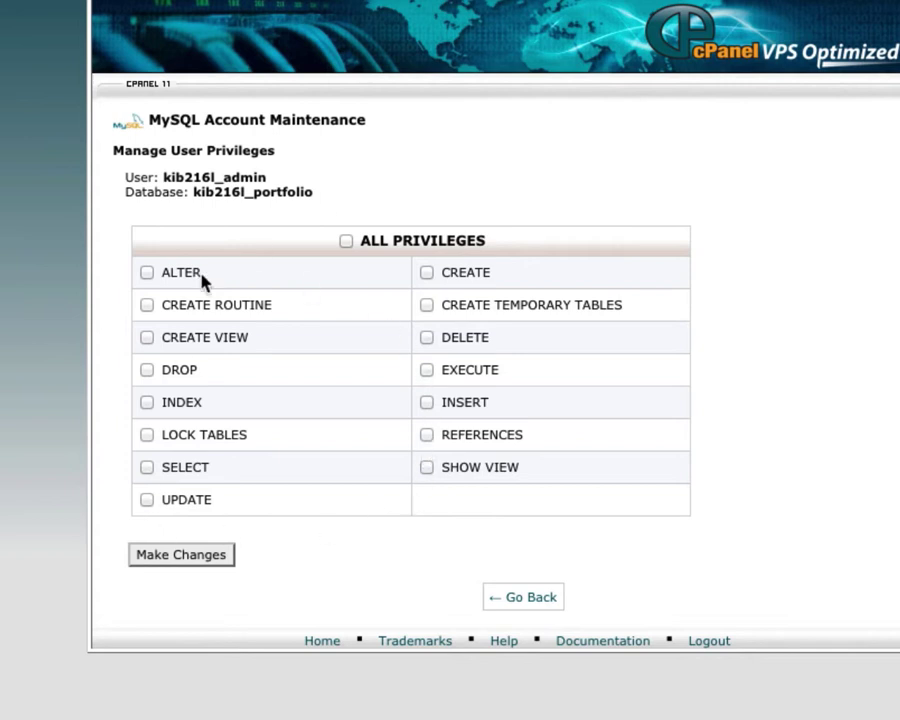
- Grant kib216l_admin ALL PRIVILEGES on kib216l_portfolio, save, and go back to MySQL Databases
left_click(345, 242)
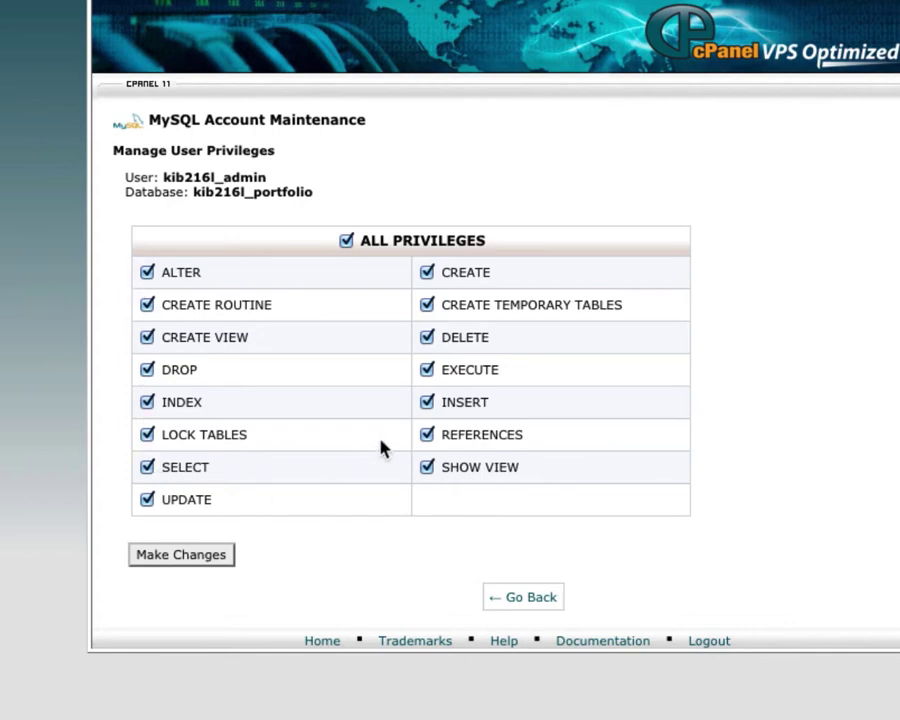
left_click(190, 562)
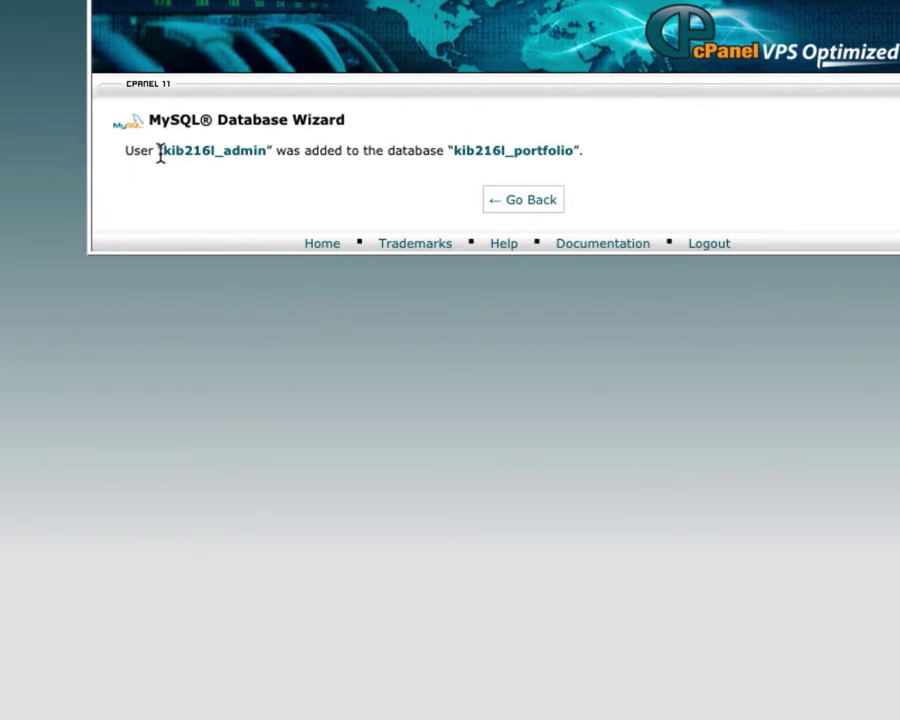
left_click(503, 200)
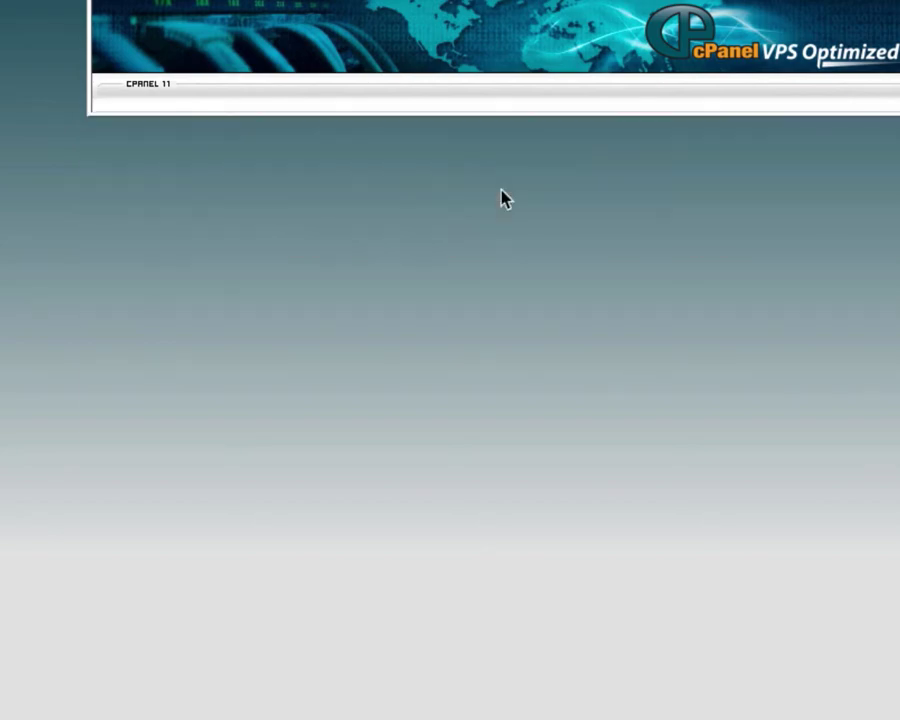
- Review the MySQL Databases page showing kib216l_admin linked to kib216l_portfolio, then go back
scroll(503, 200, "down", 5)
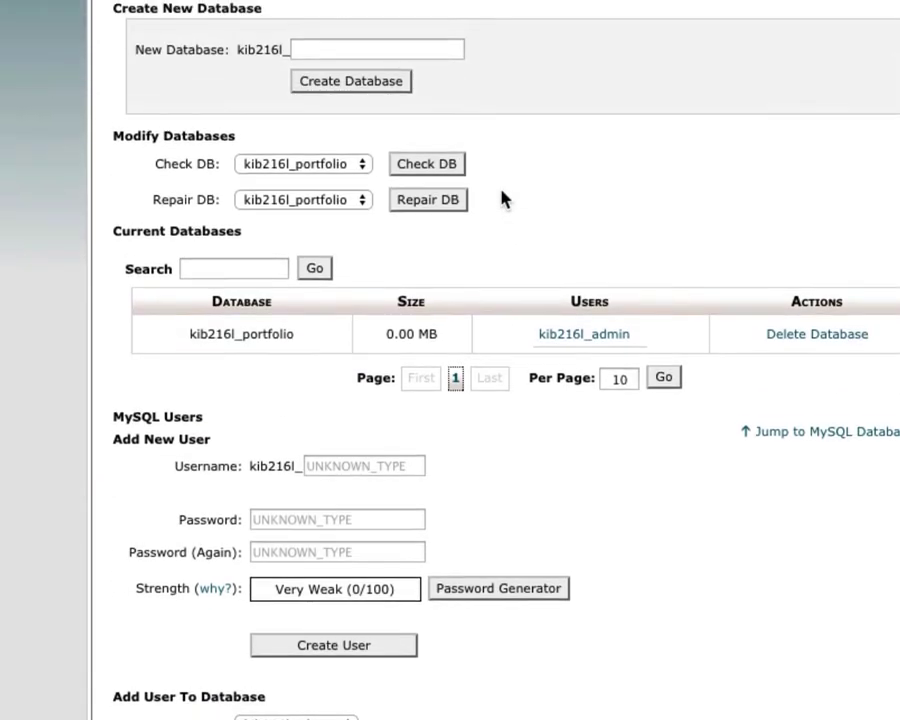
scroll(537, 413, "down", 1)
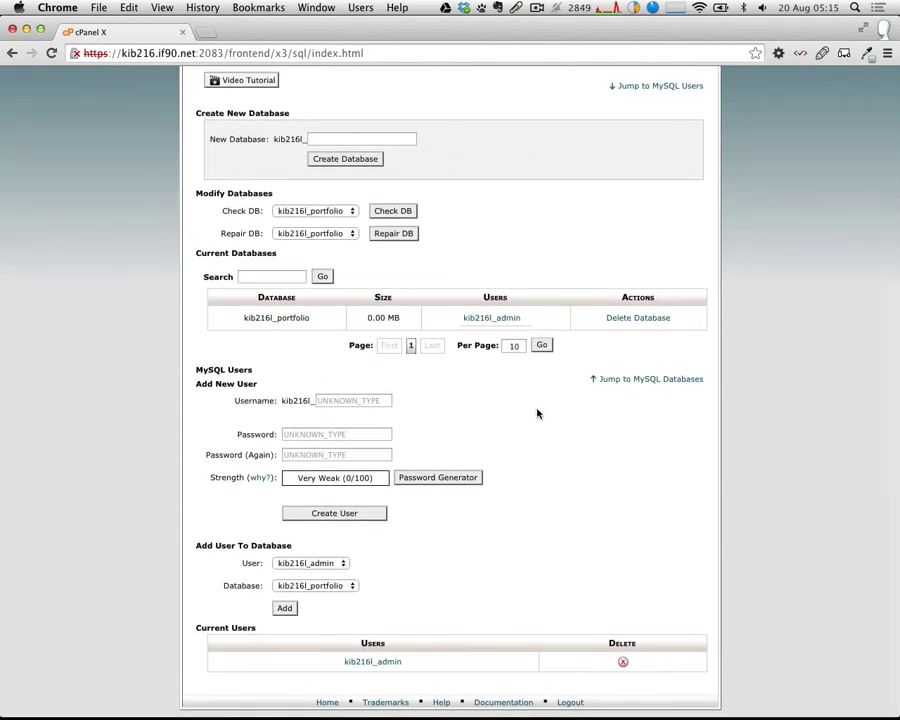
scroll(537, 413, "up", 5)
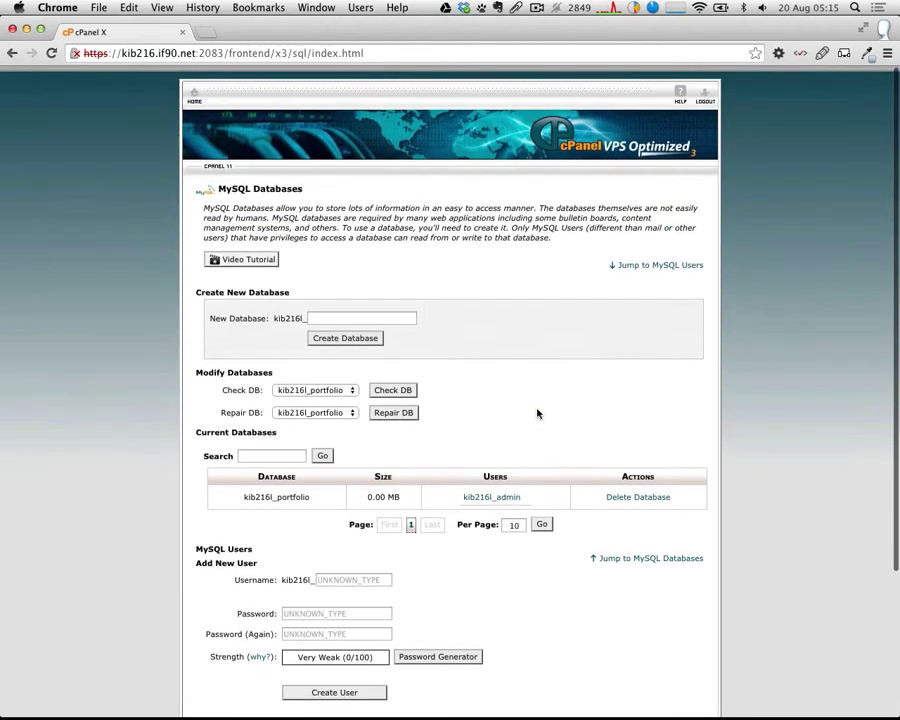
scroll(537, 413, "down", 4)
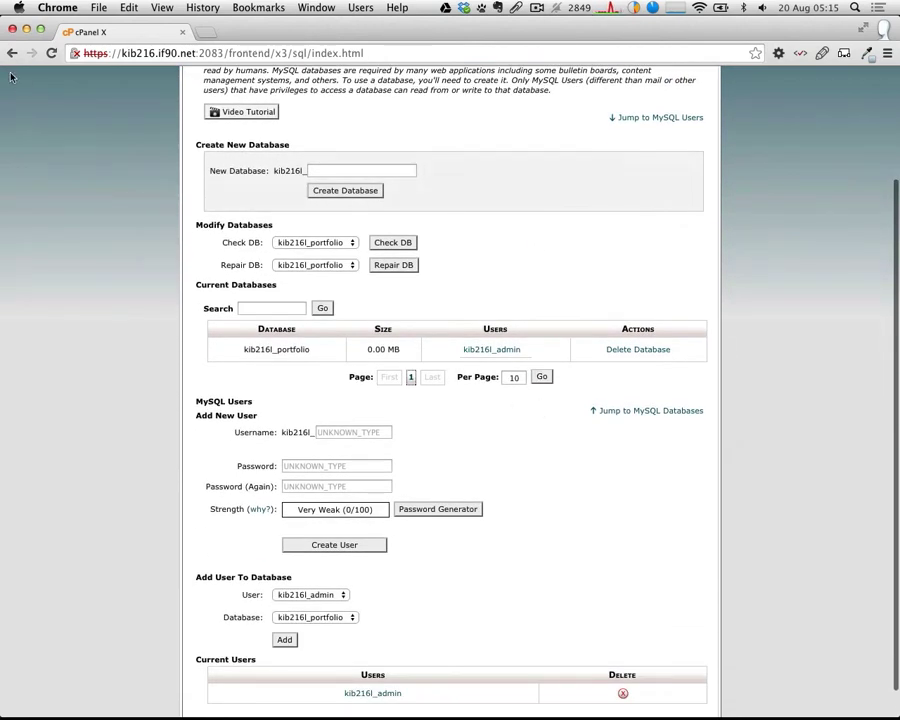
scroll(145, 302, "down", 1)
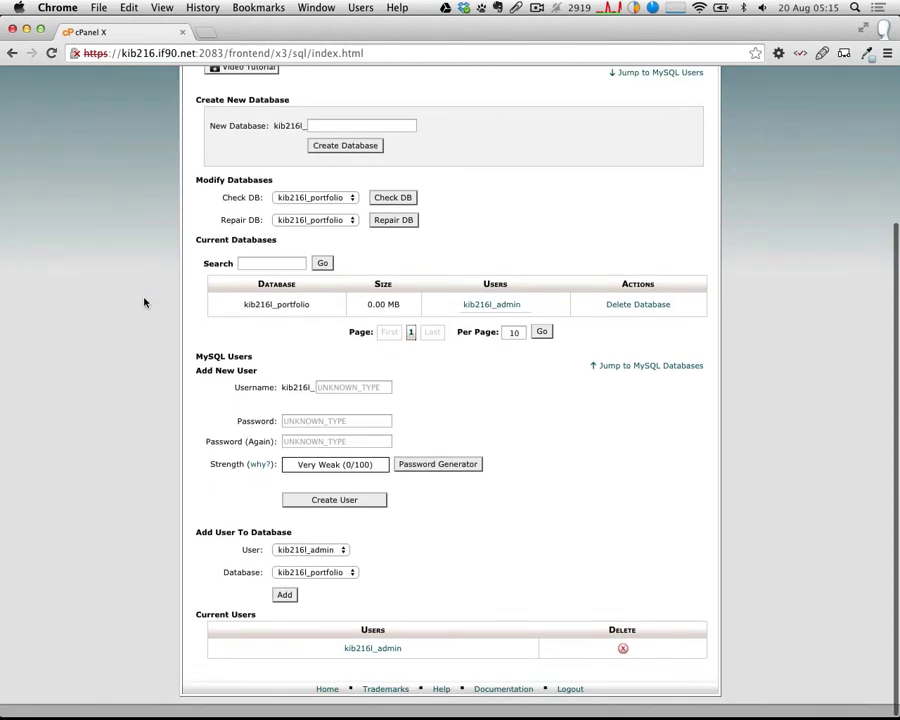
left_click(13, 55)
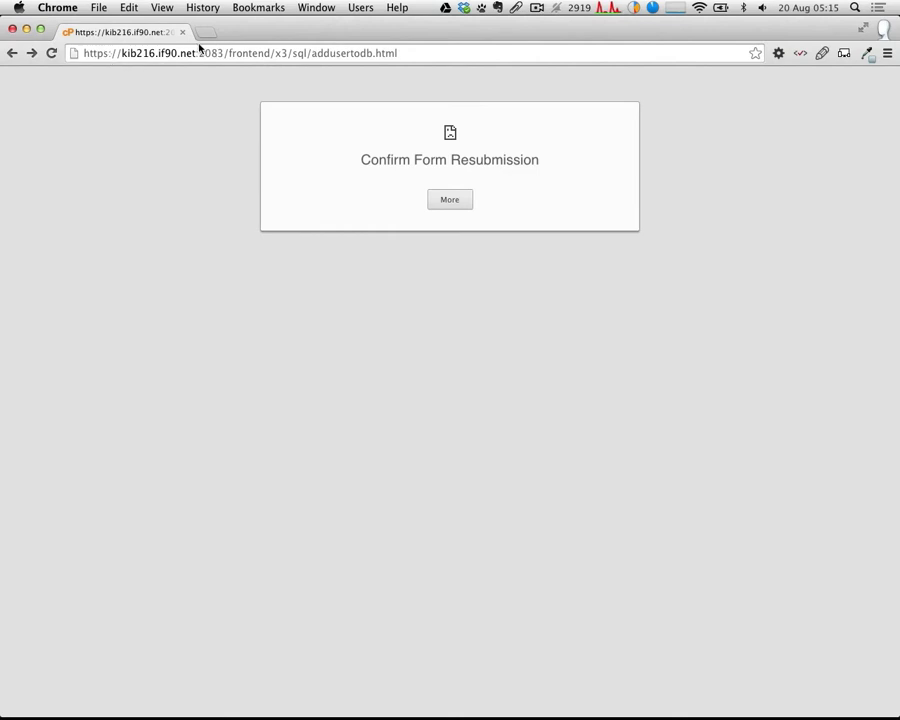
- Change the cPanel address to end in /cpanel and load it
left_click_drag(197, 53, 400, 120)
key("BackSpace")
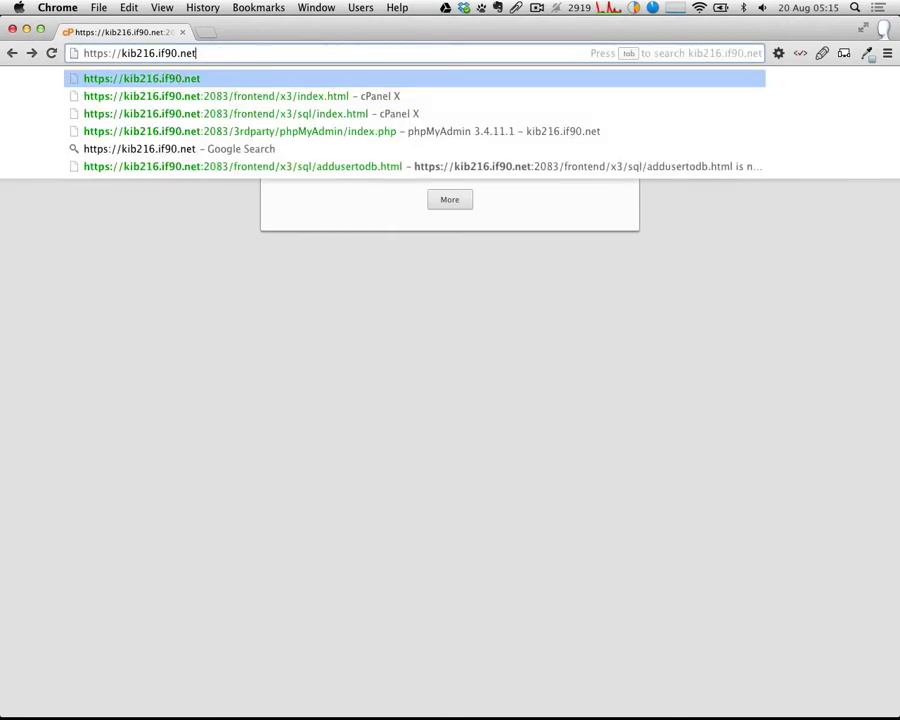
key("BackSpace")
type("/cpanel")
key("Return")
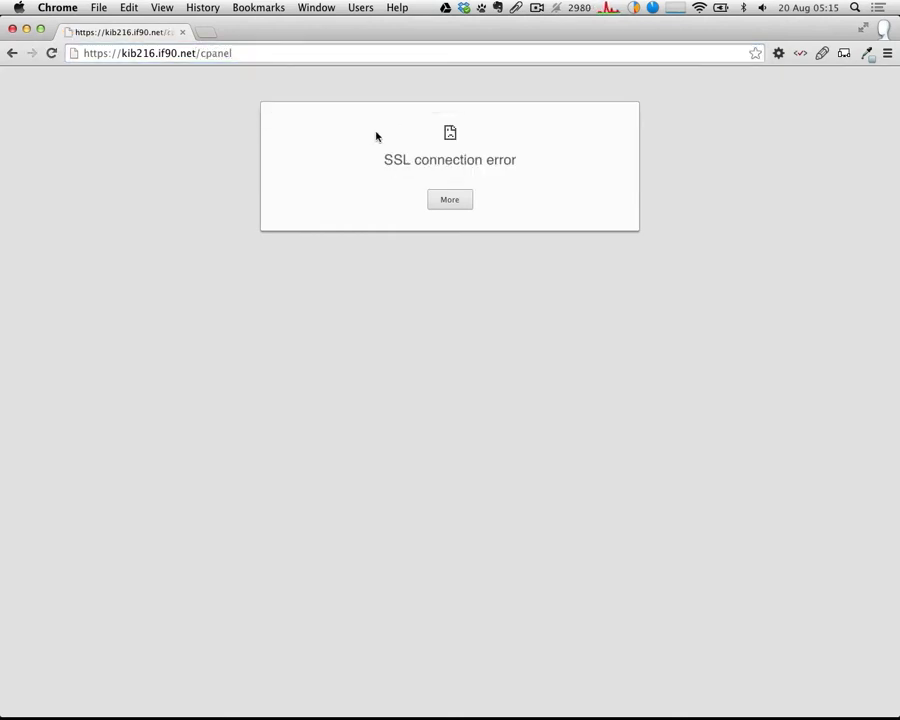
left_click(229, 53)
key("Return")
left_click(220, 54)
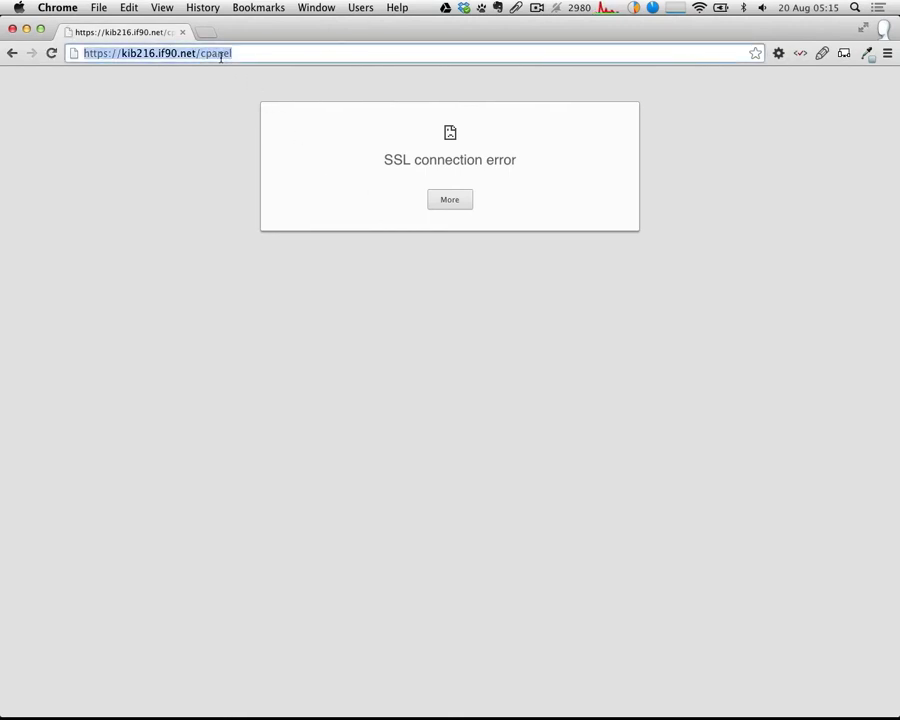
double_click(221, 54)
key("BackSpace")
key("BackSpace")
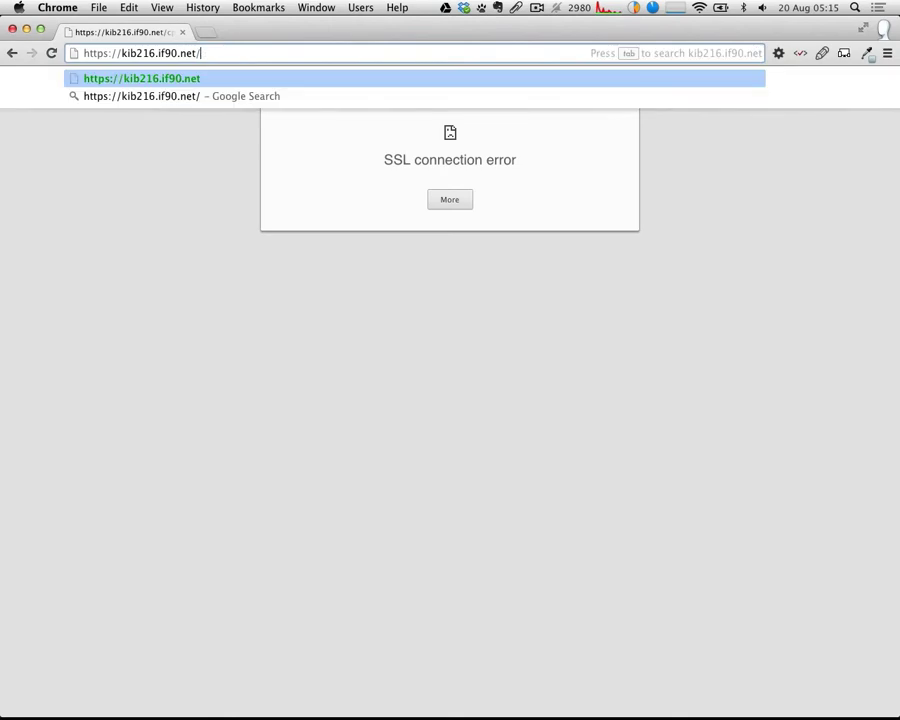
key("Down")
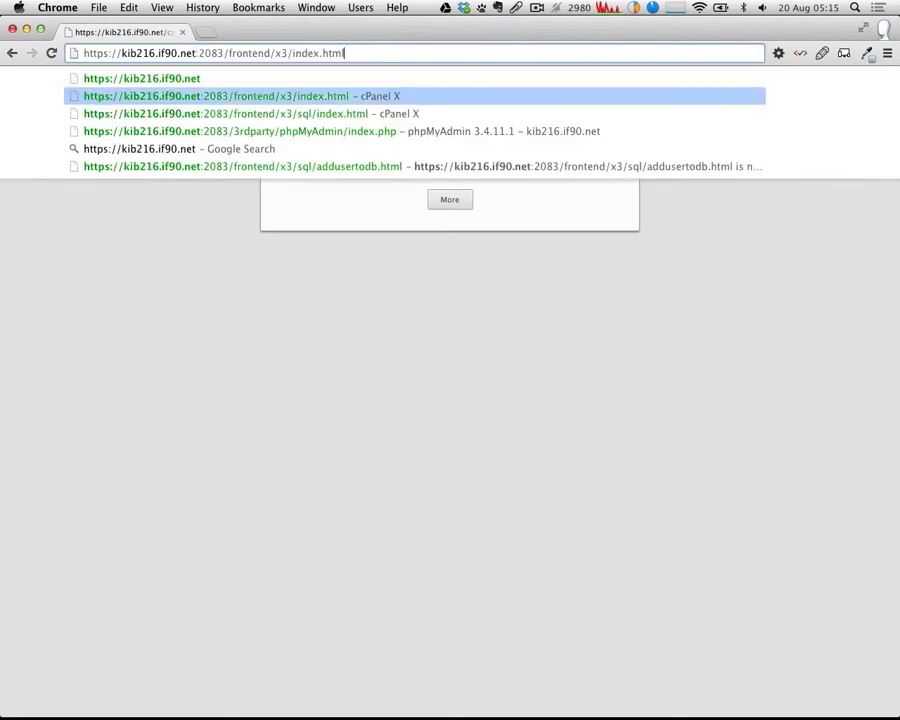
left_click_drag(227, 52, 442, 52)
key("BackSpace")
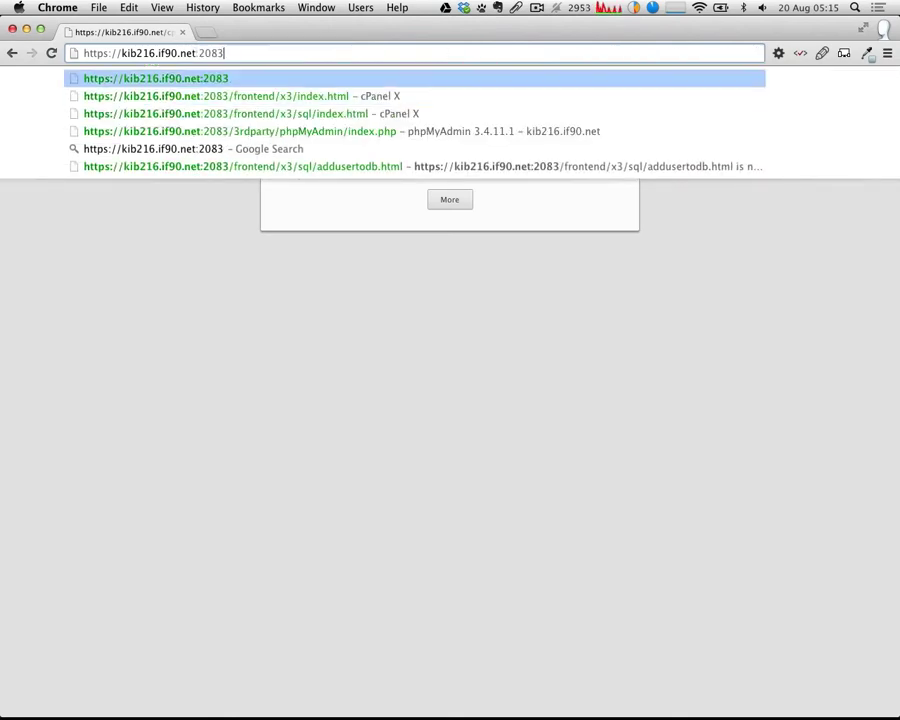
key("Return")
scroll(709, 453, "down", 5)
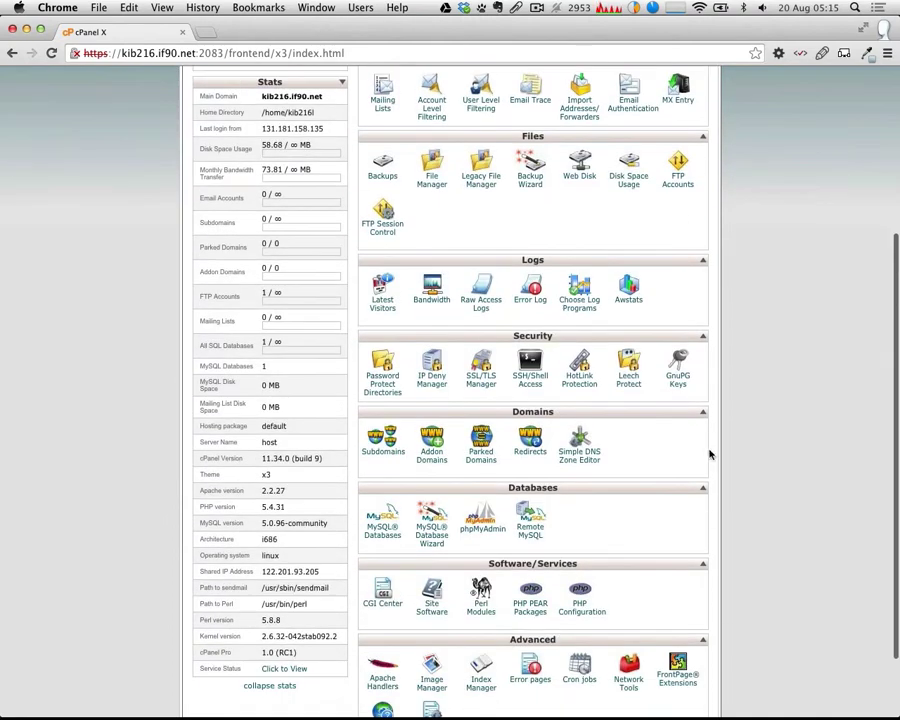
scroll(372, 510, "down", 2)
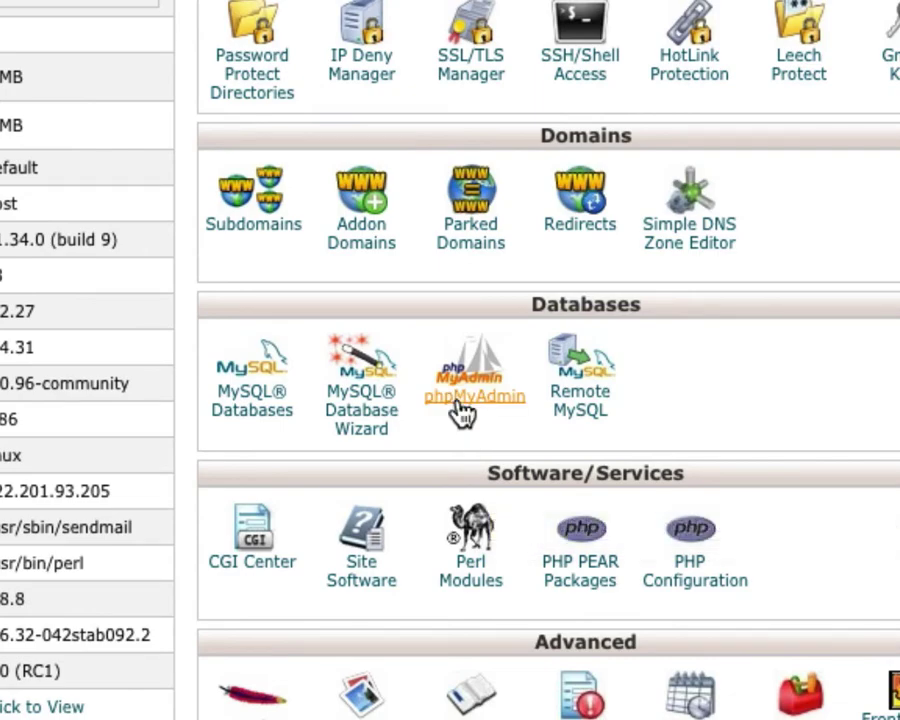
- Open kib216l_portfolio in phpMyAdmin to confirm it has no tables, then return to cPanel
left_click(460, 405)
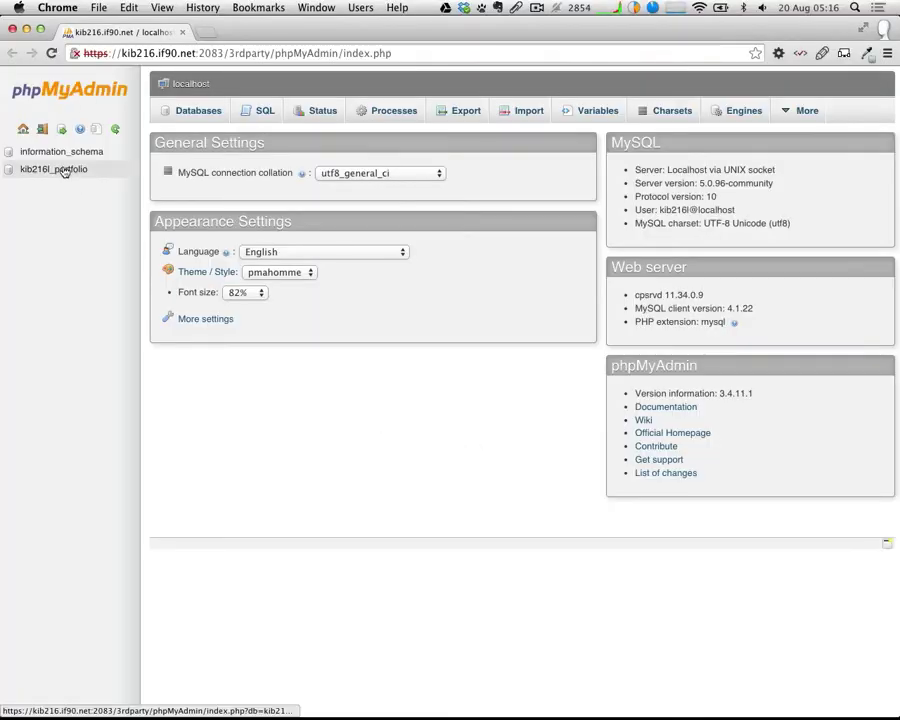
double_click(63, 170)
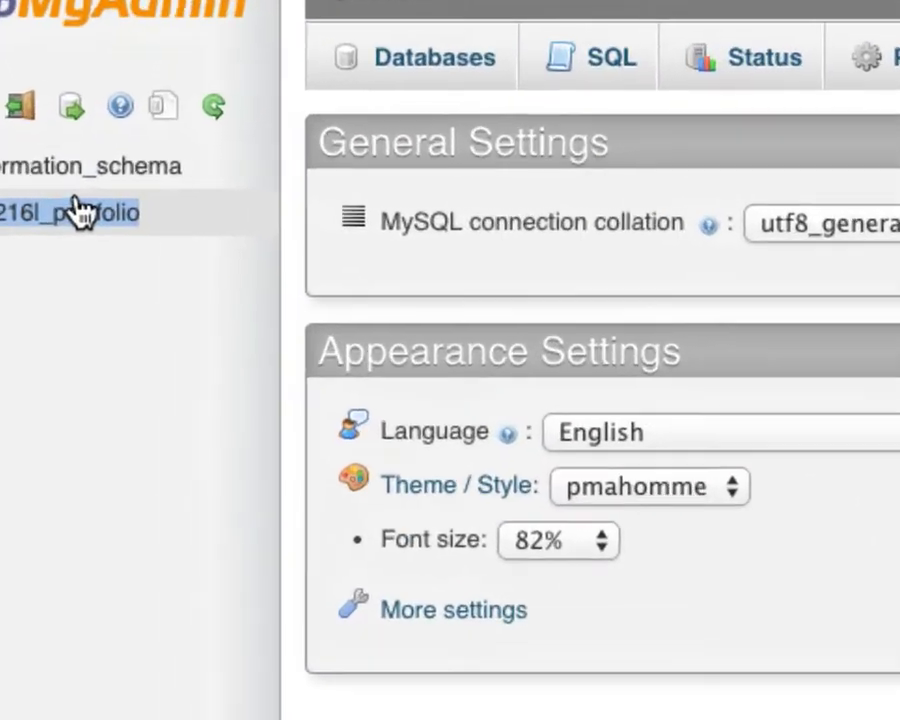
left_click(29, 262)
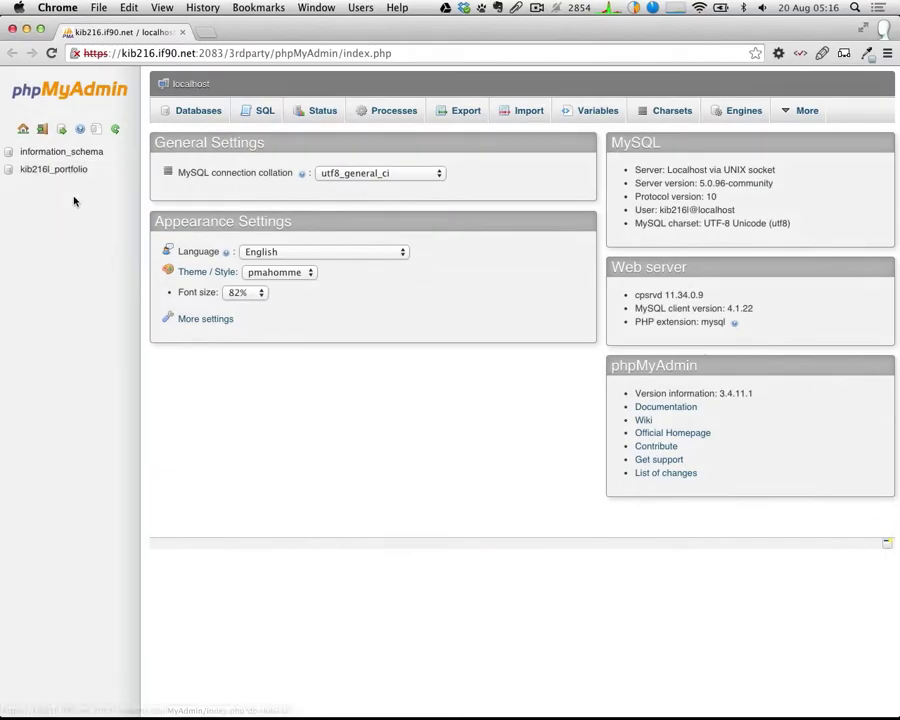
left_click(50, 172)
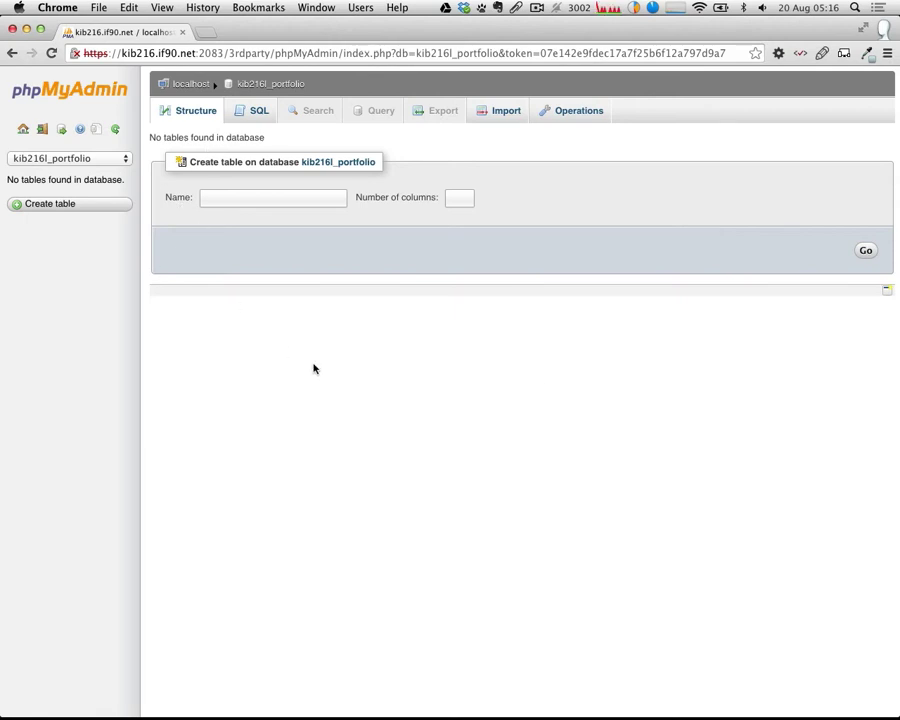
key("super+grave")
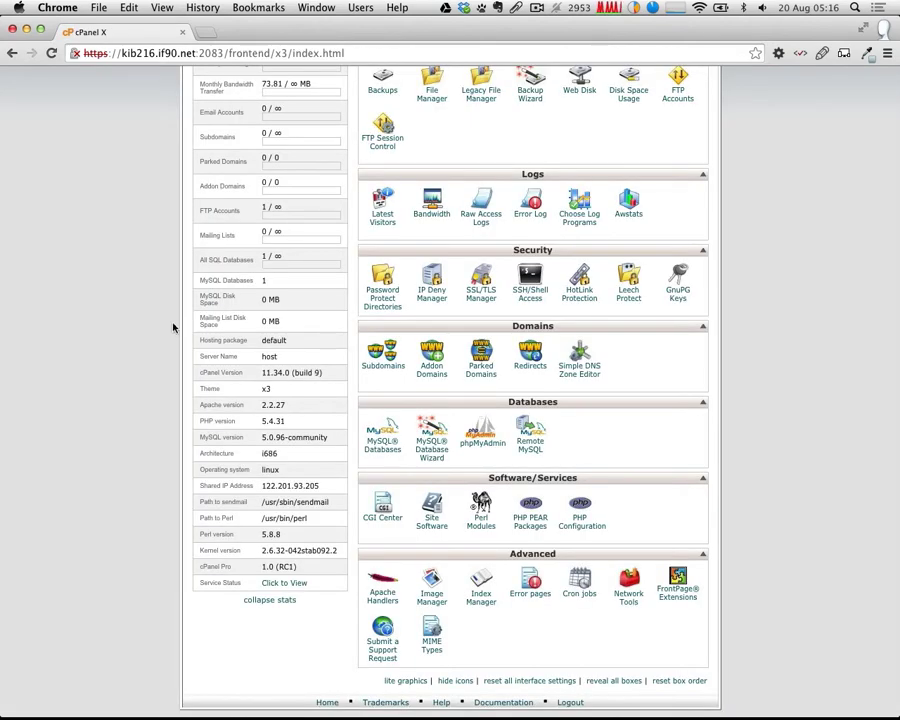
key("super+grave")
key("super+grave")
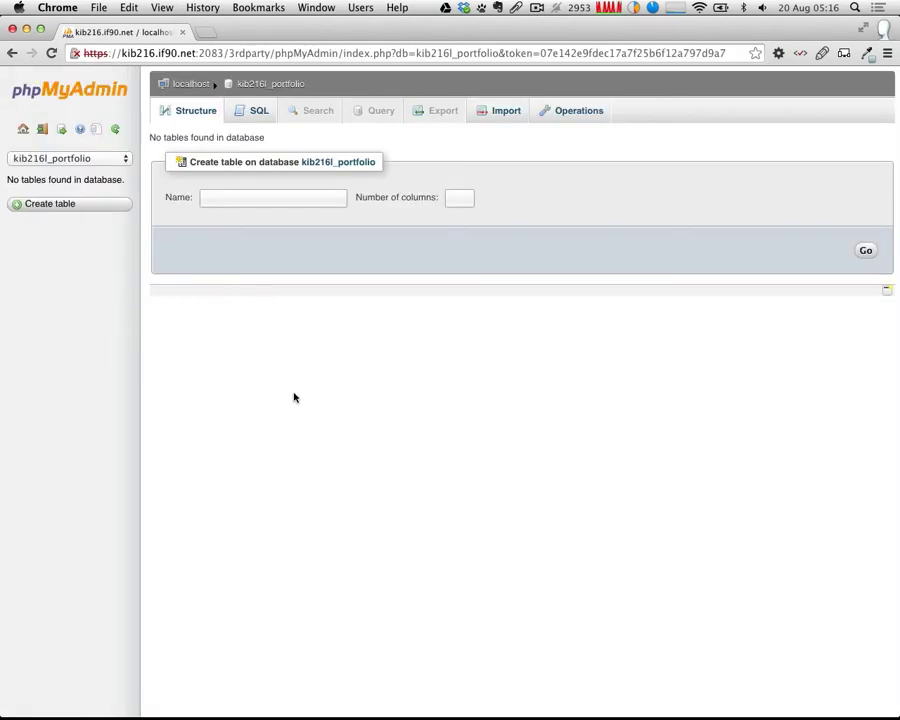
- Load kib216.if90.net in a new tab to reach the WordPress wp-config.php setup notice
key("super+t")
type("j")
key("BackSpace")
type("kib216.if90.net")
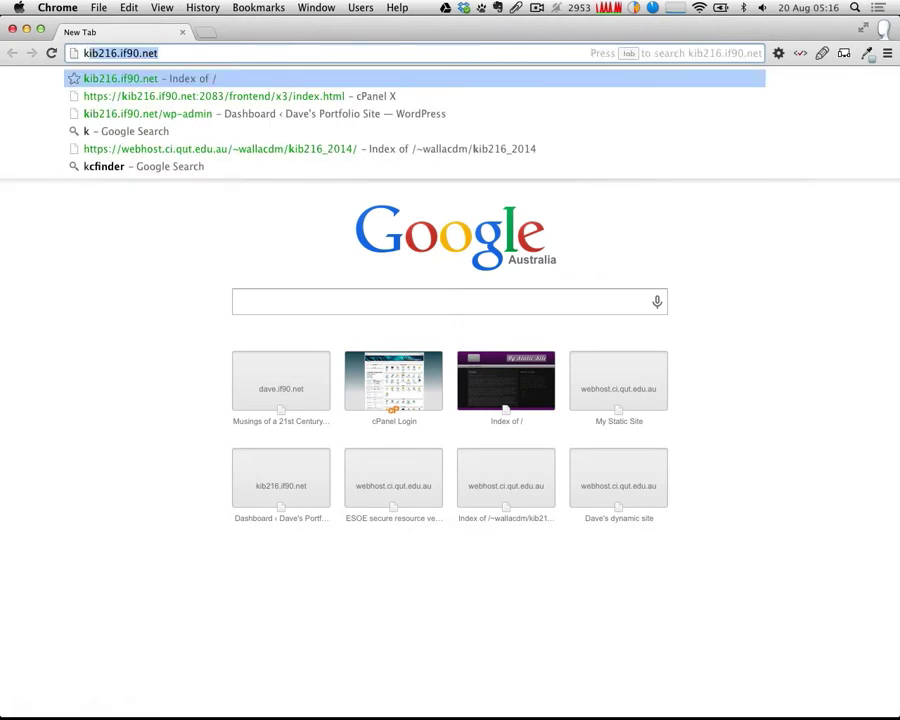
key("Return")
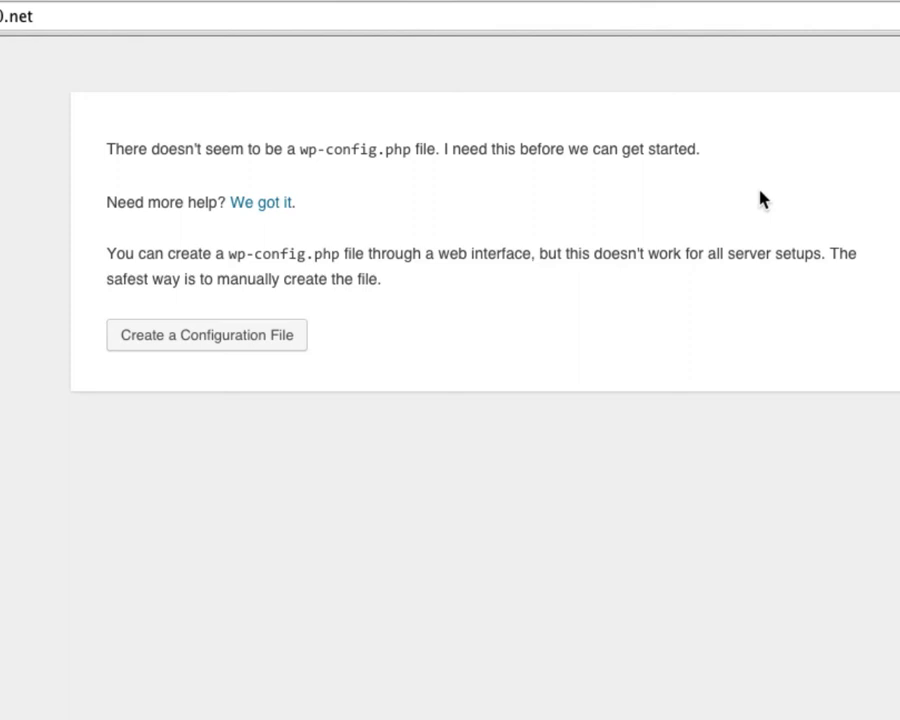
- Start creating the WordPress configuration and set the database name to kib216l_portfolio
left_click(245, 346)
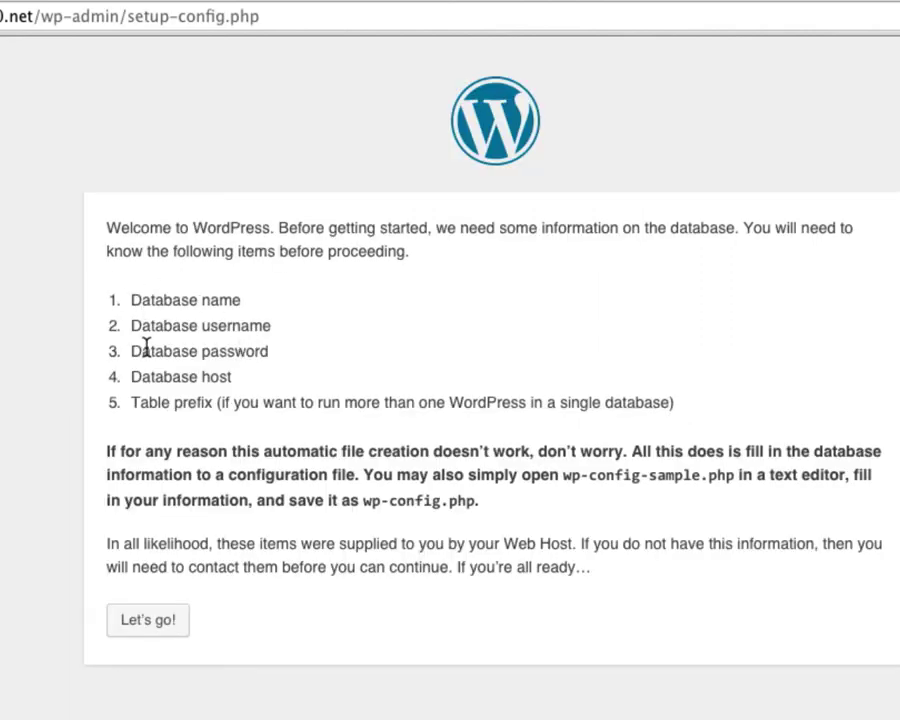
left_click(157, 621)
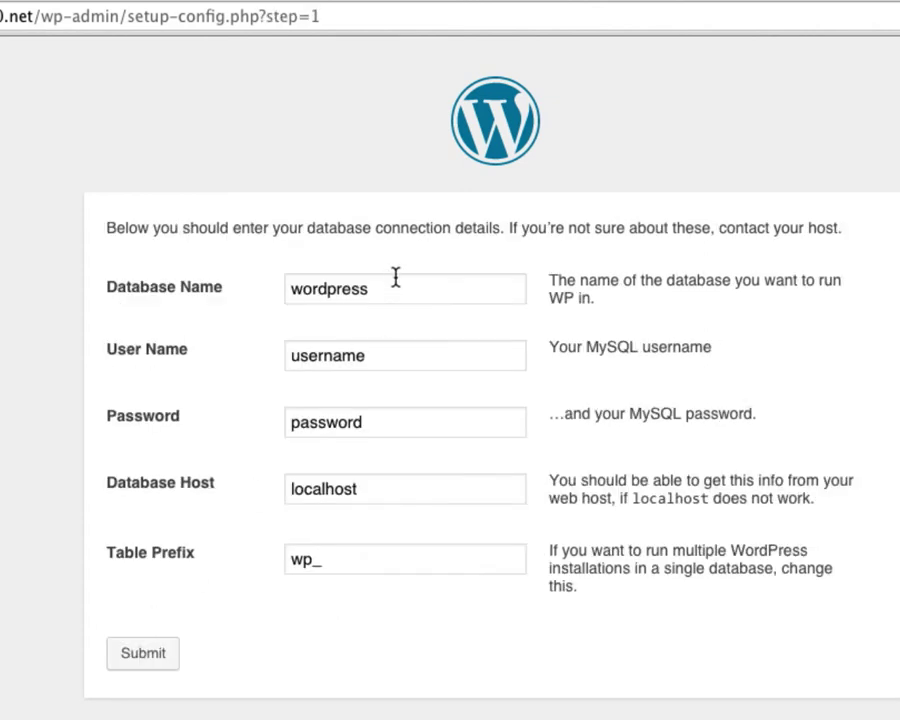
double_click(332, 289)
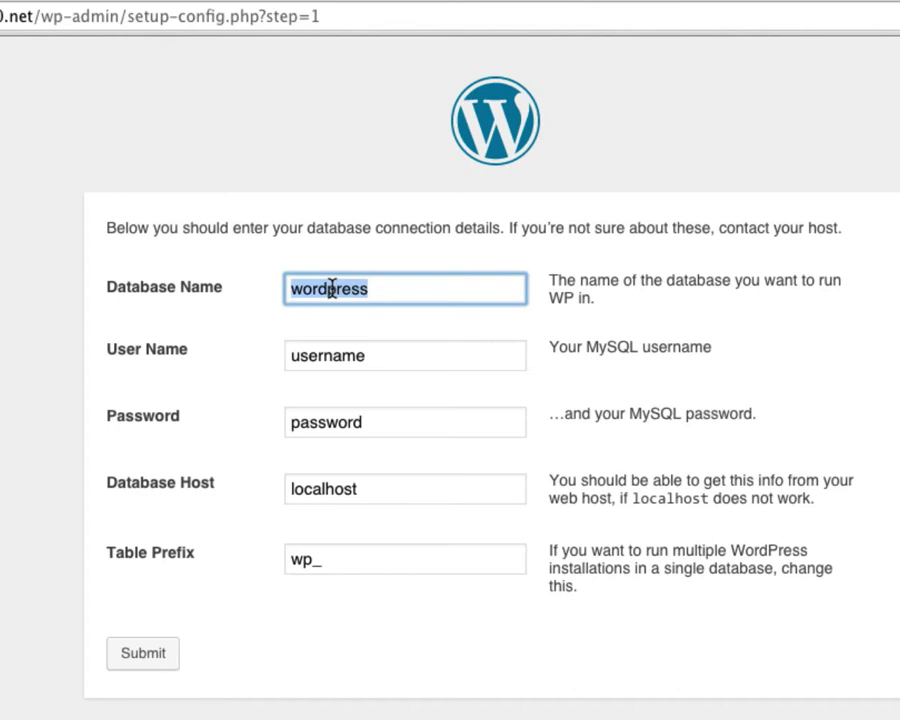
type("k")
key("Down")
key("Tab")
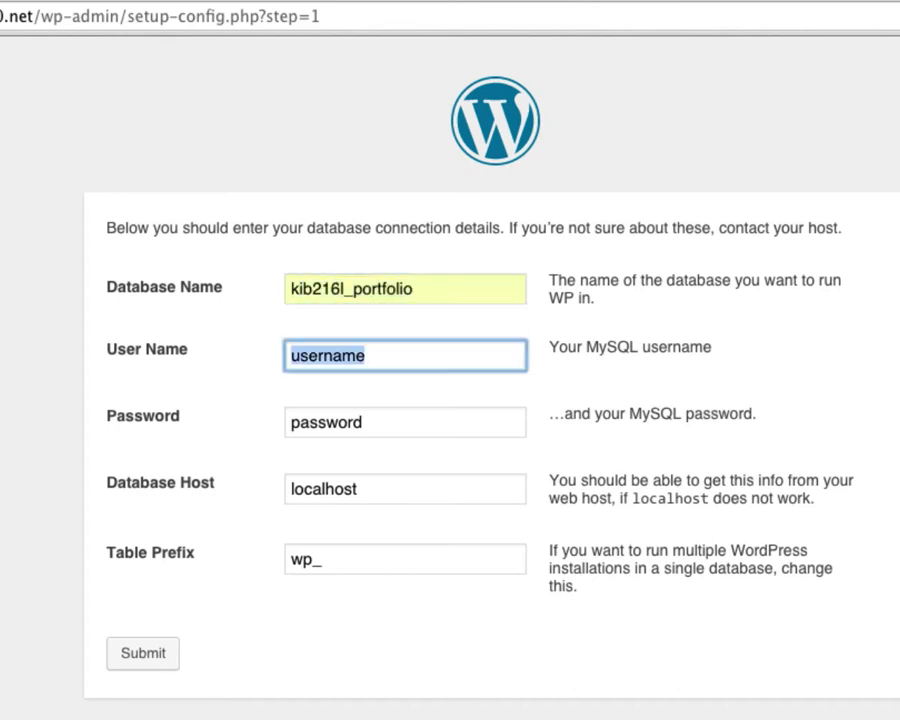
left_click_drag(352, 291, 433, 291)
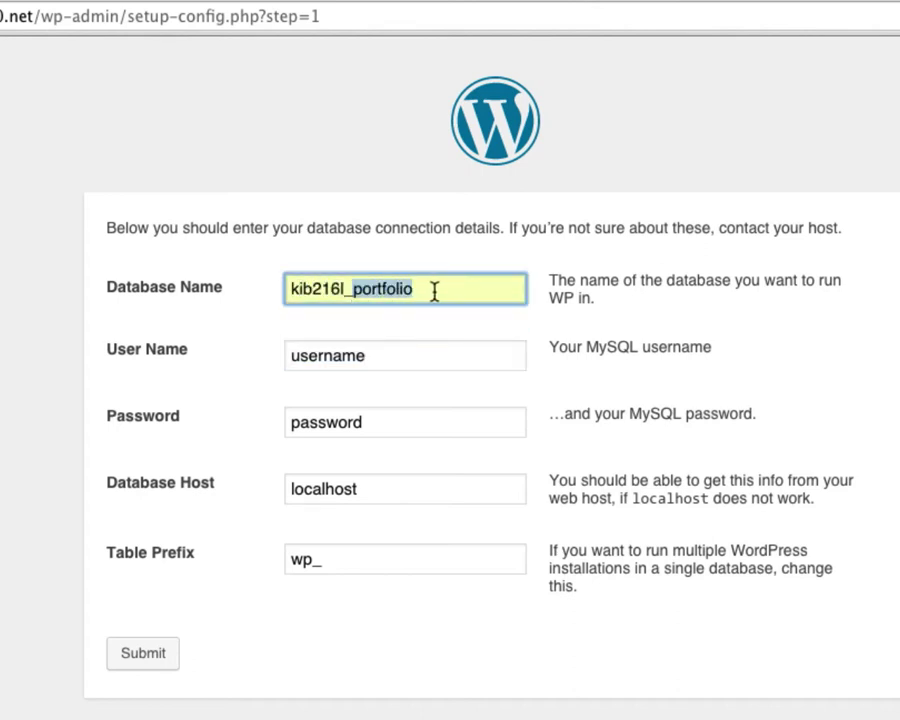
- Enter user kib216l_admin and paste the MySQL password, keeping host localhost
double_click(338, 350)
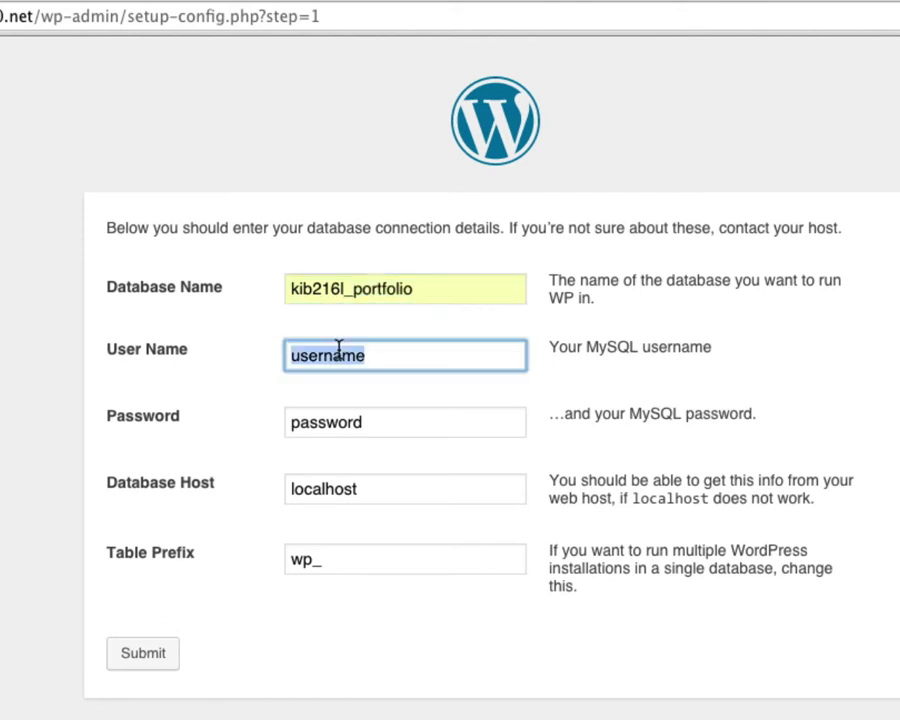
type("ki")
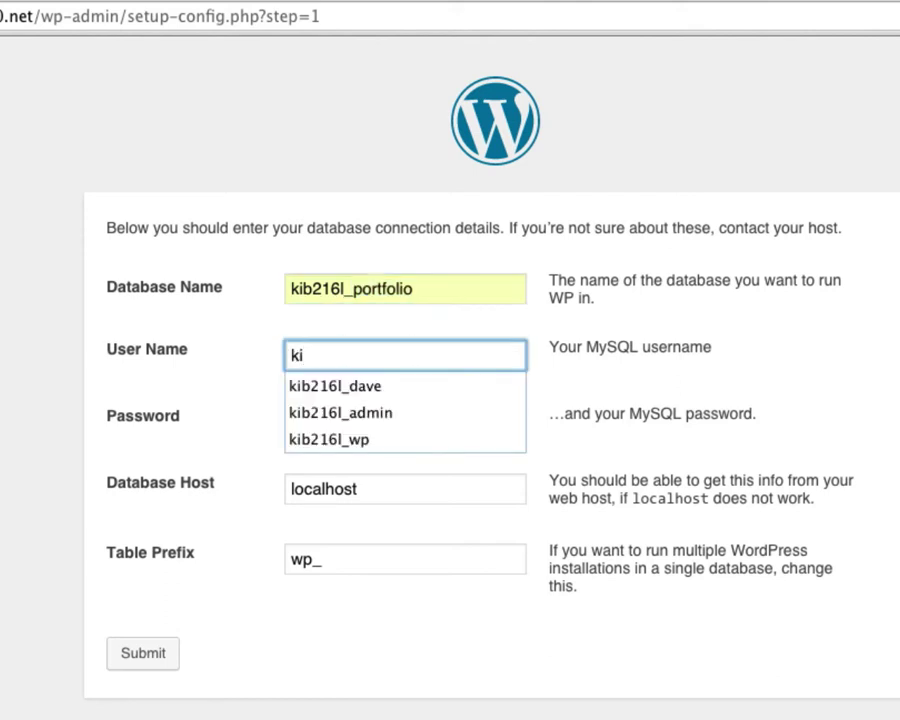
key("Down")
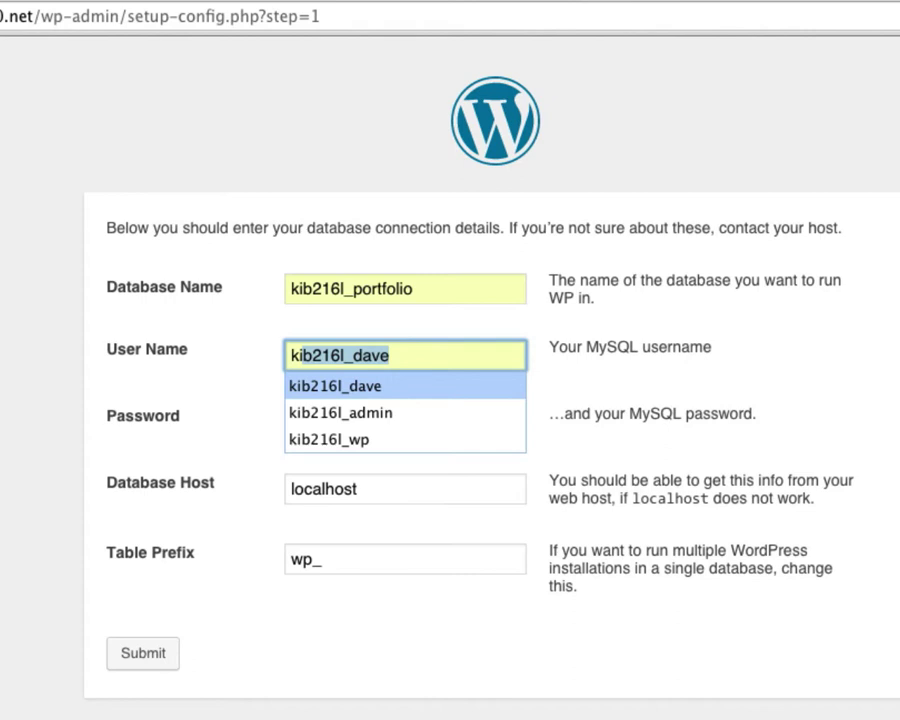
key("Down")
key("Tab")
left_click(425, 360)
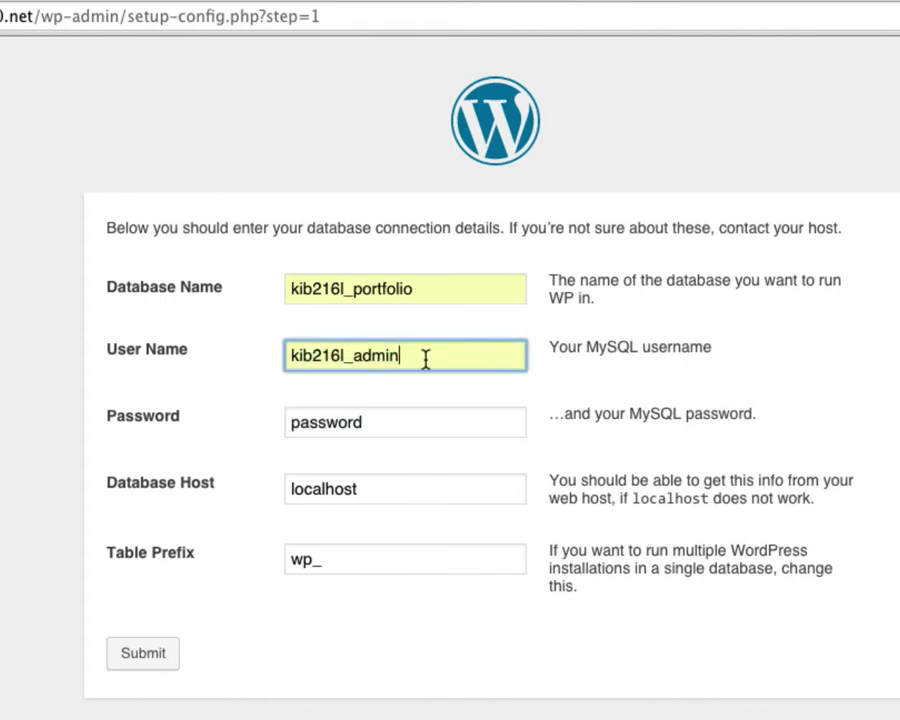
double_click(366, 422)
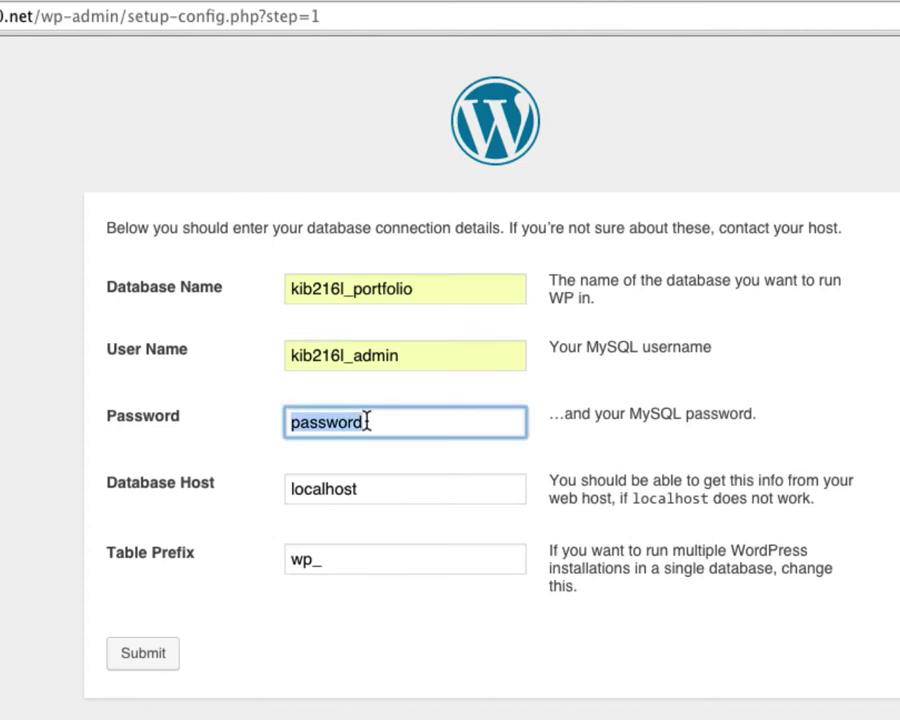
key("super+v")
double_click(383, 486)
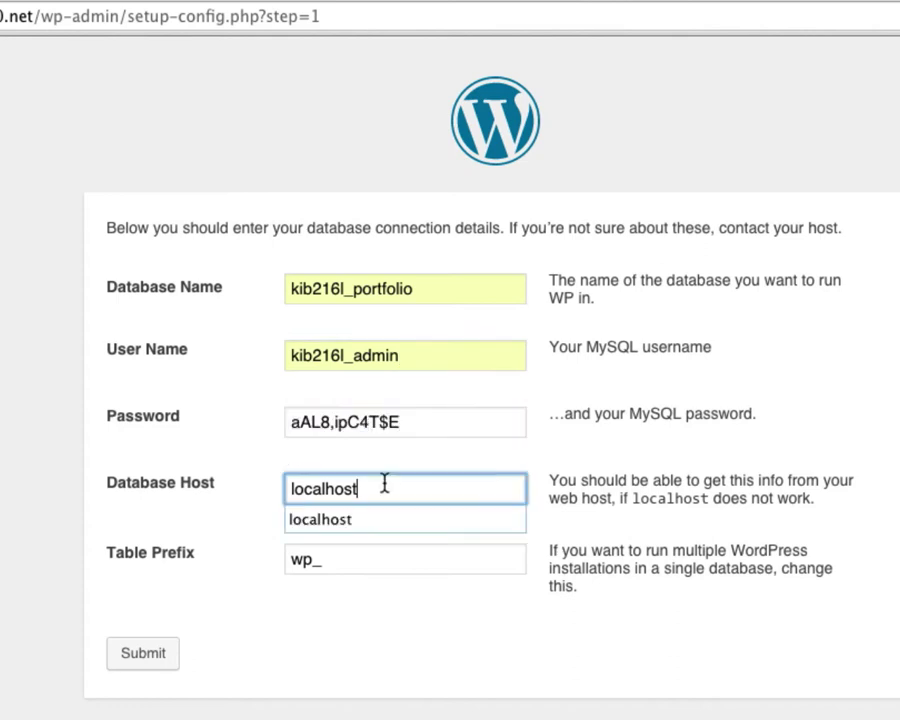
- Keep host localhost and table prefix wp_, then submit the database connection details
left_click(410, 428)
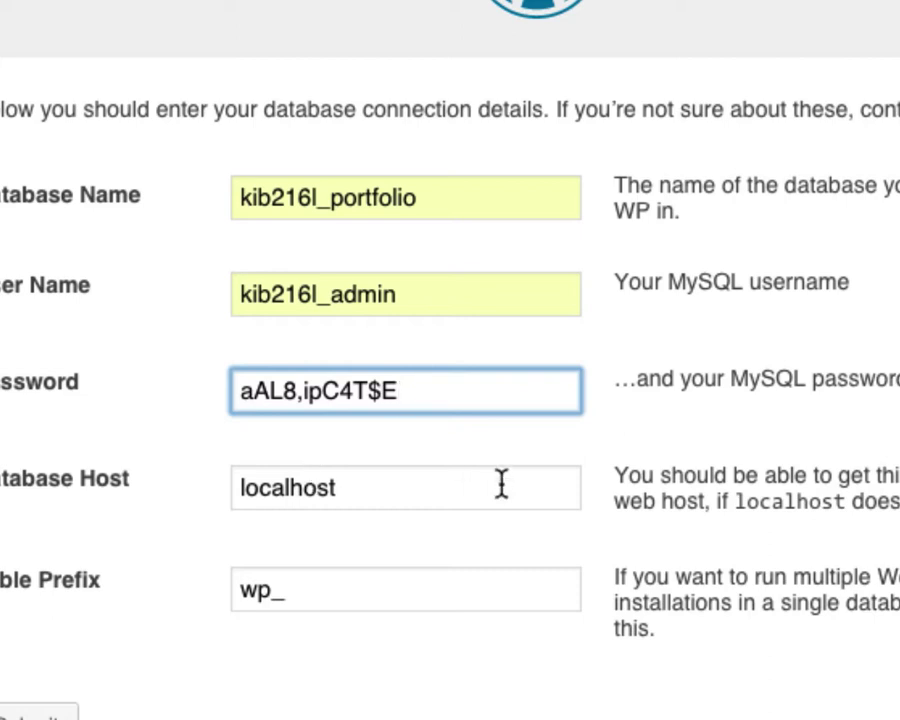
left_click(353, 497)
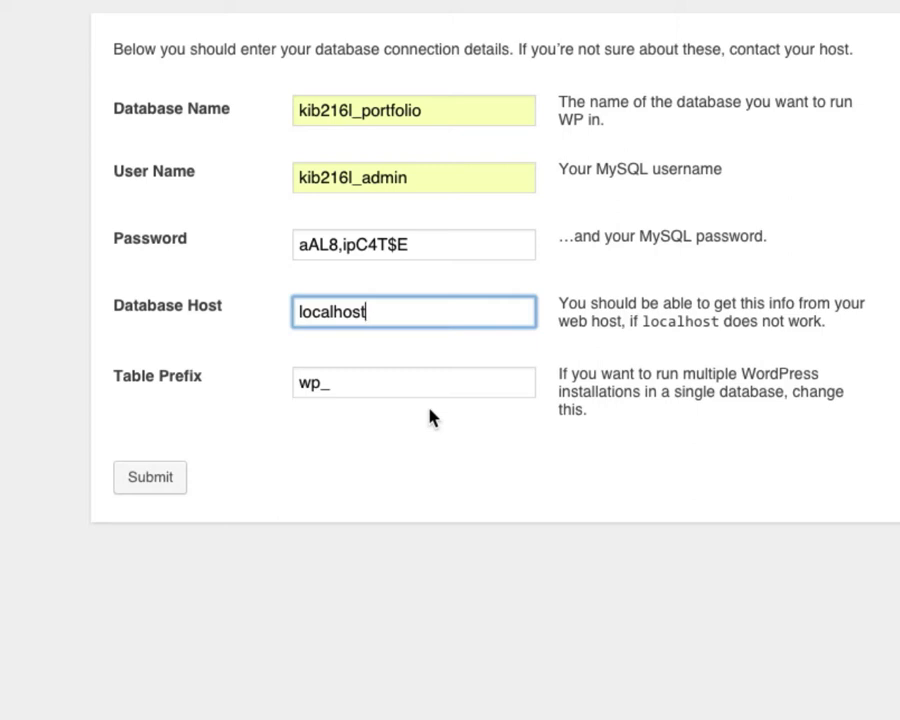
left_click(327, 386)
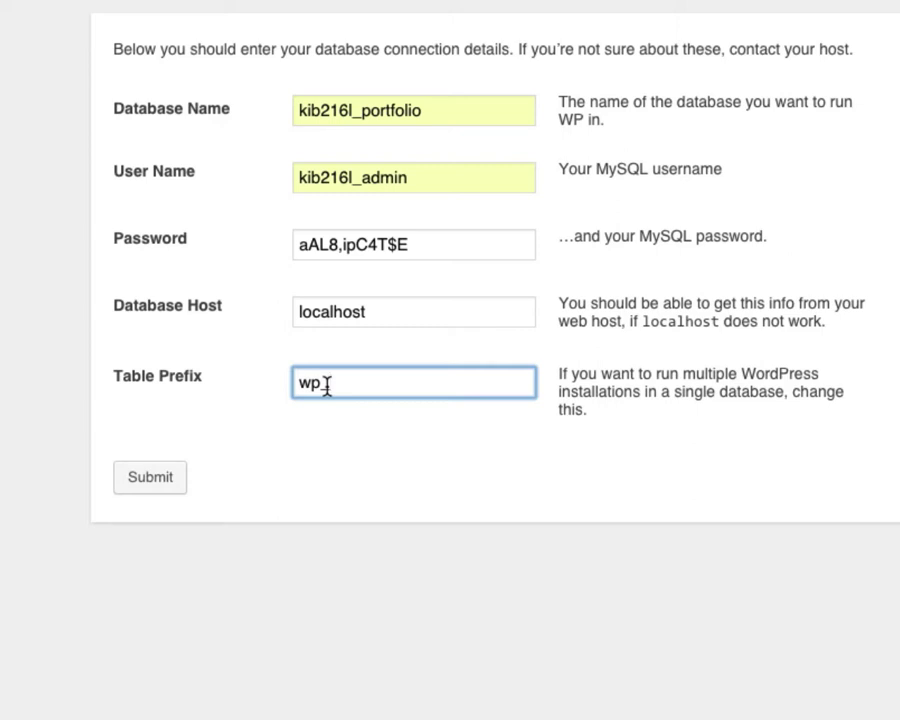
double_click(301, 388)
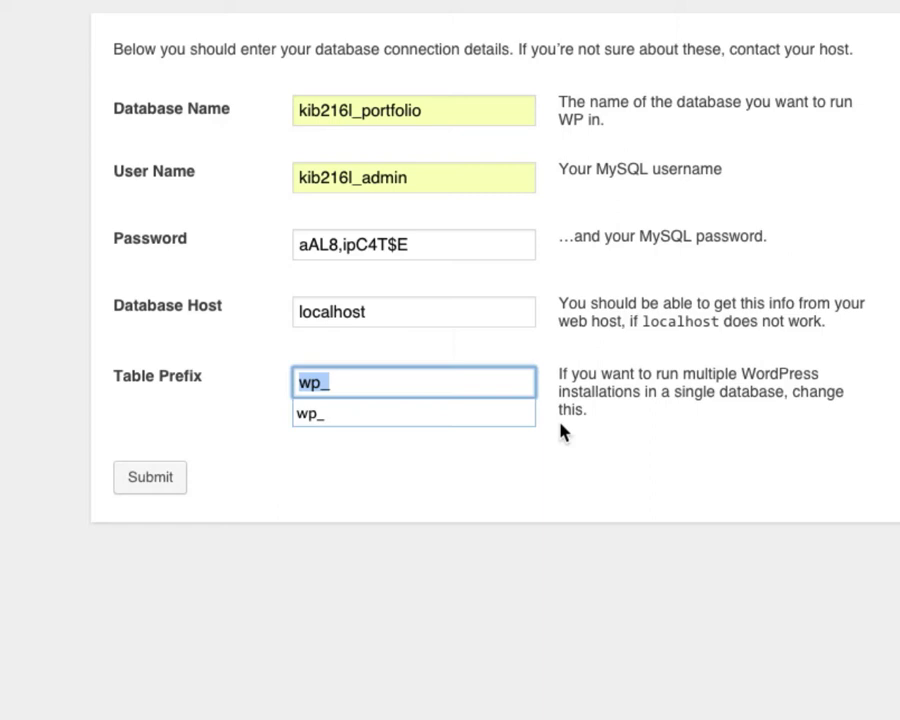
left_click(533, 545)
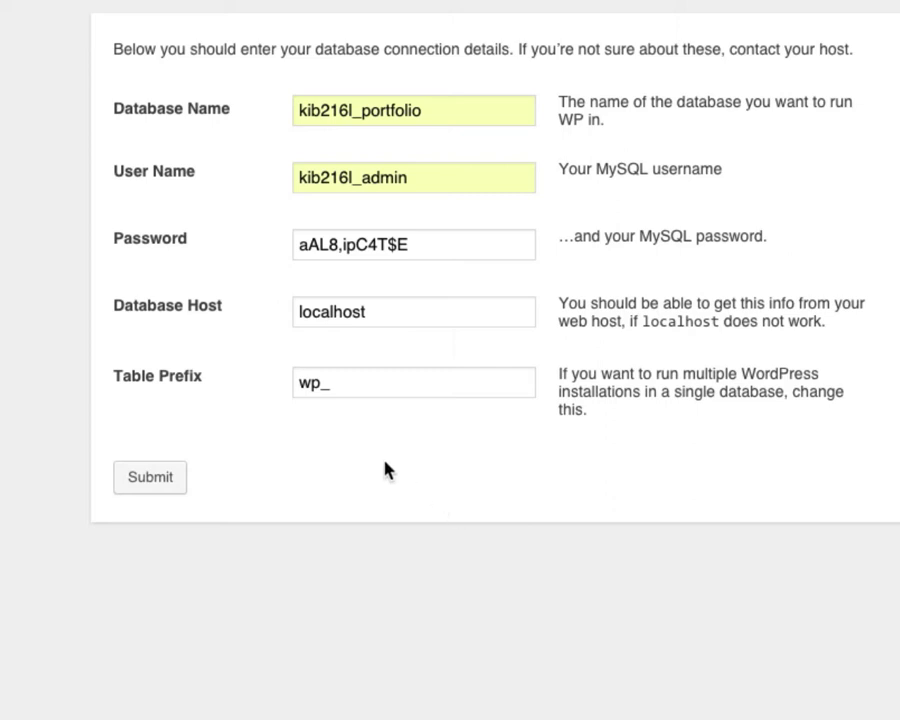
left_click(309, 394)
double_click(300, 388)
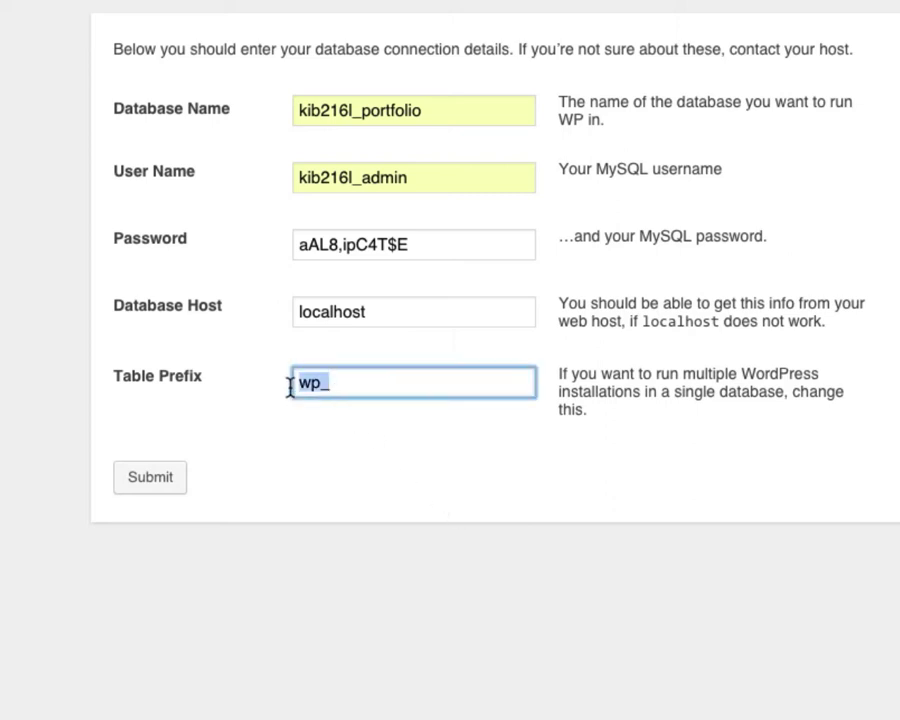
left_click(287, 448)
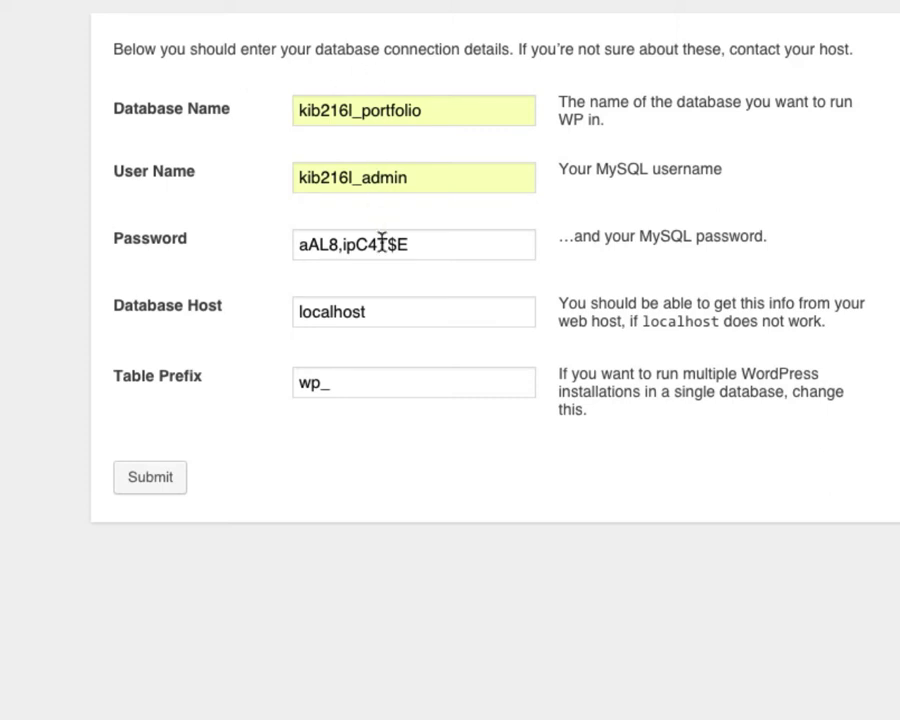
left_click(146, 490)
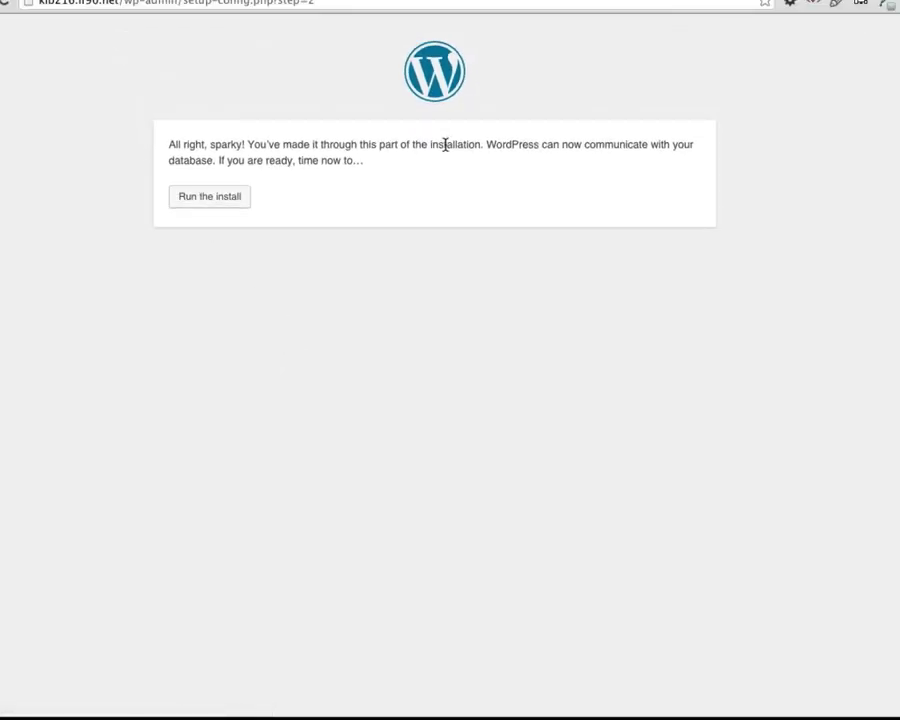
- Run the WordPress install, review the Information needed form, then switch to PhpStorm
left_click(209, 197)
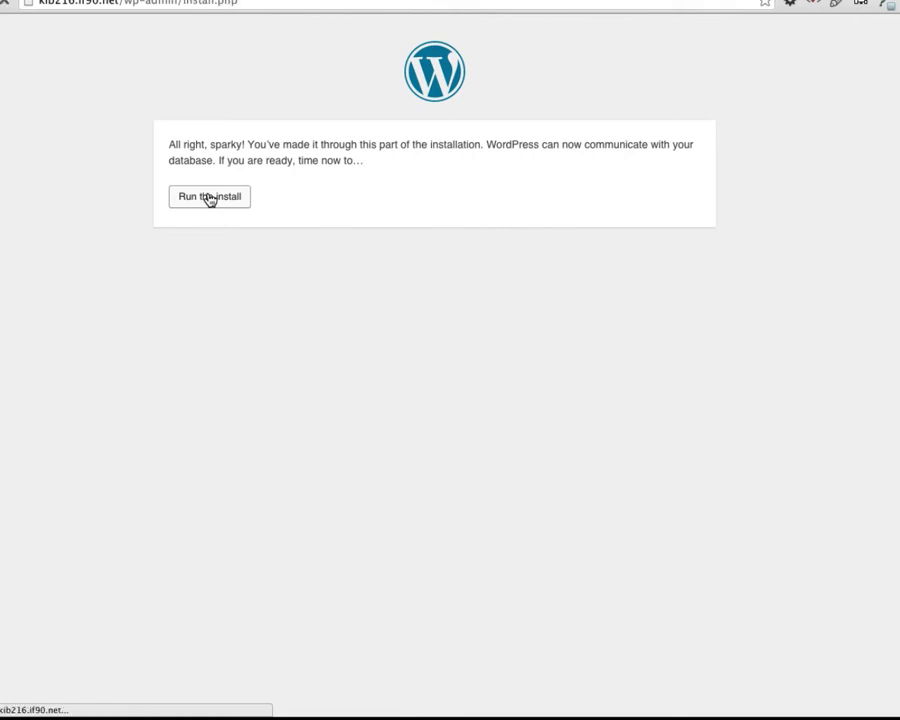
scroll(210, 200, "down", 2)
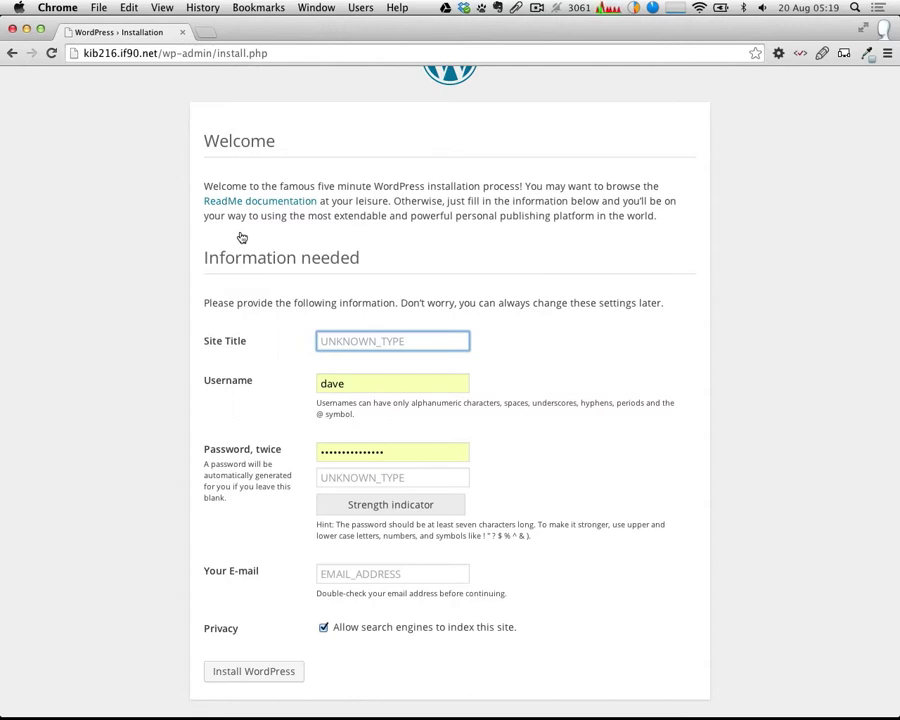
key("super+Tab")
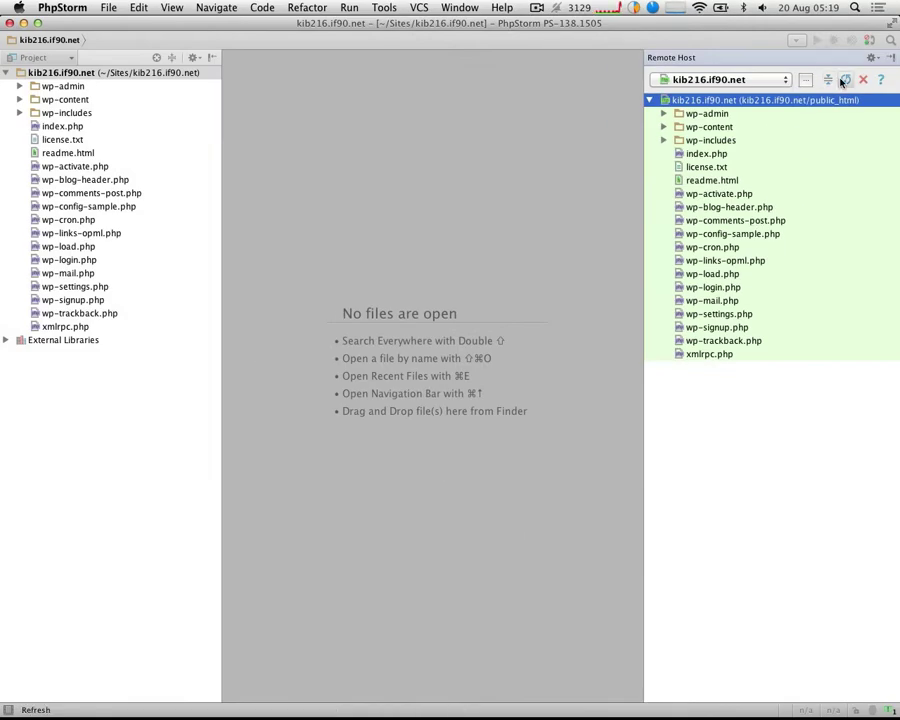
- Refresh the remote host to reveal the new wp-config.php, then select the local wp-config-sample.php
left_click(845, 79)
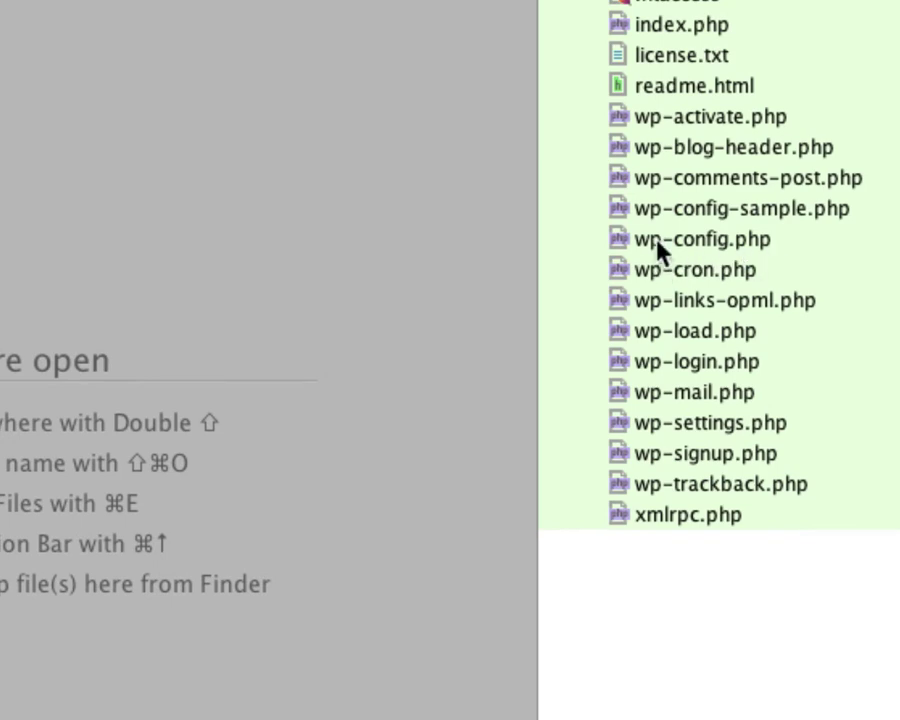
left_click(736, 253)
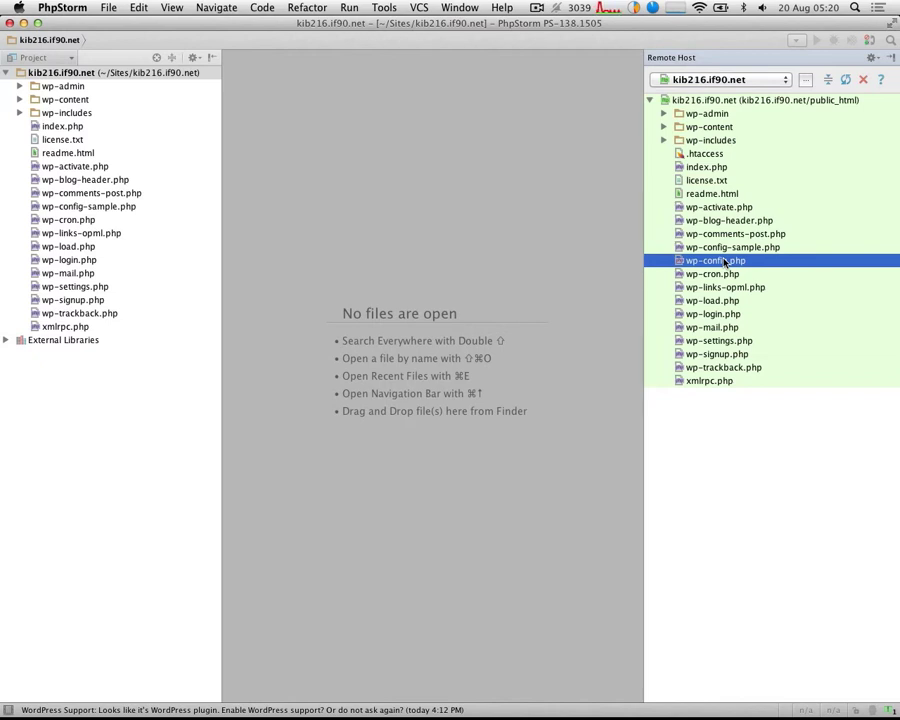
left_click(716, 250)
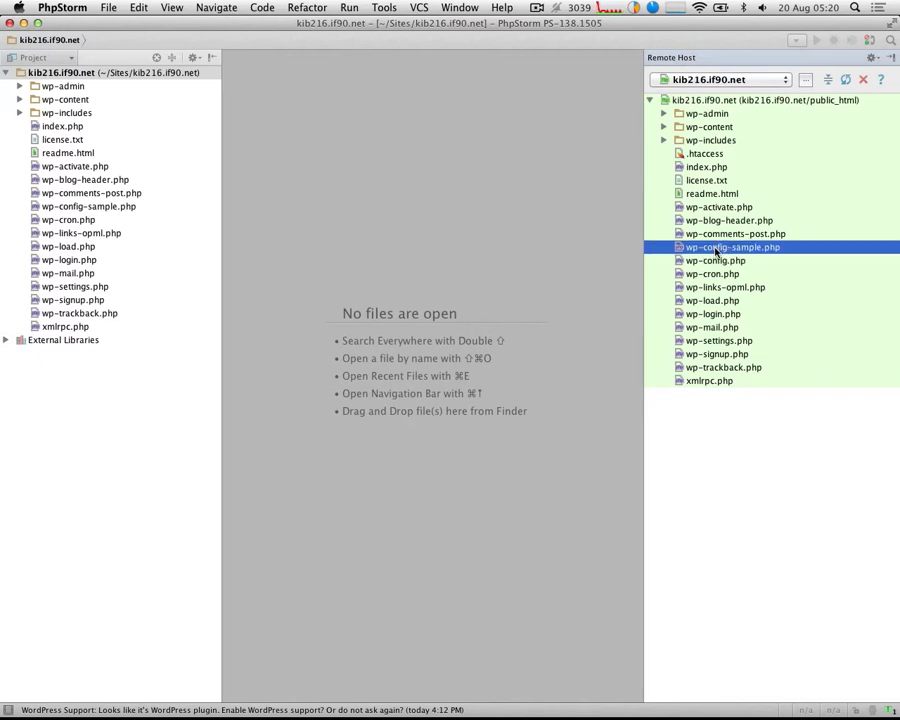
left_click(124, 407)
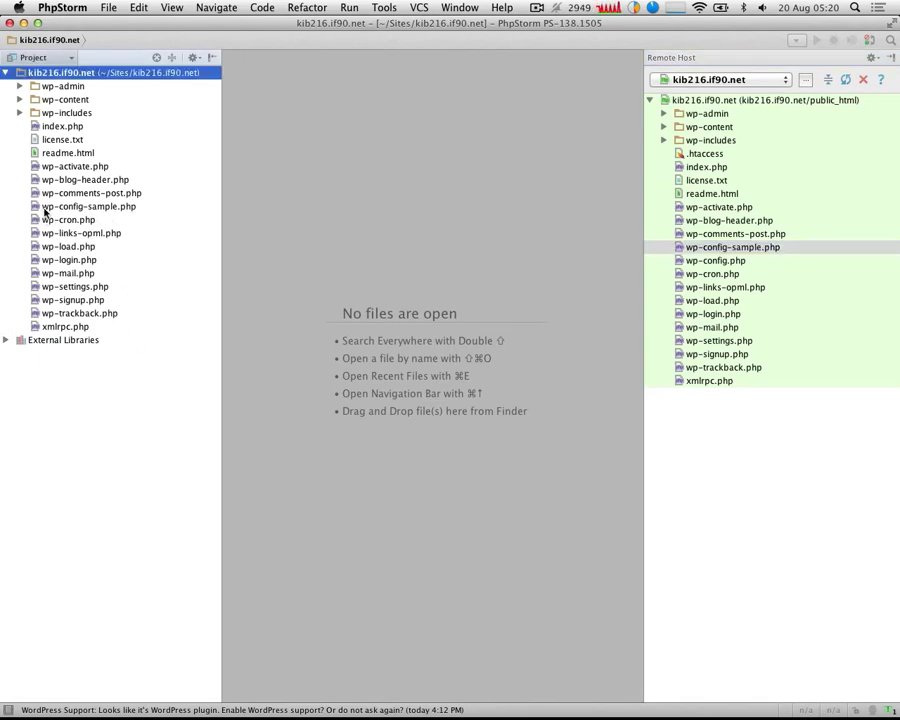
left_click(73, 207)
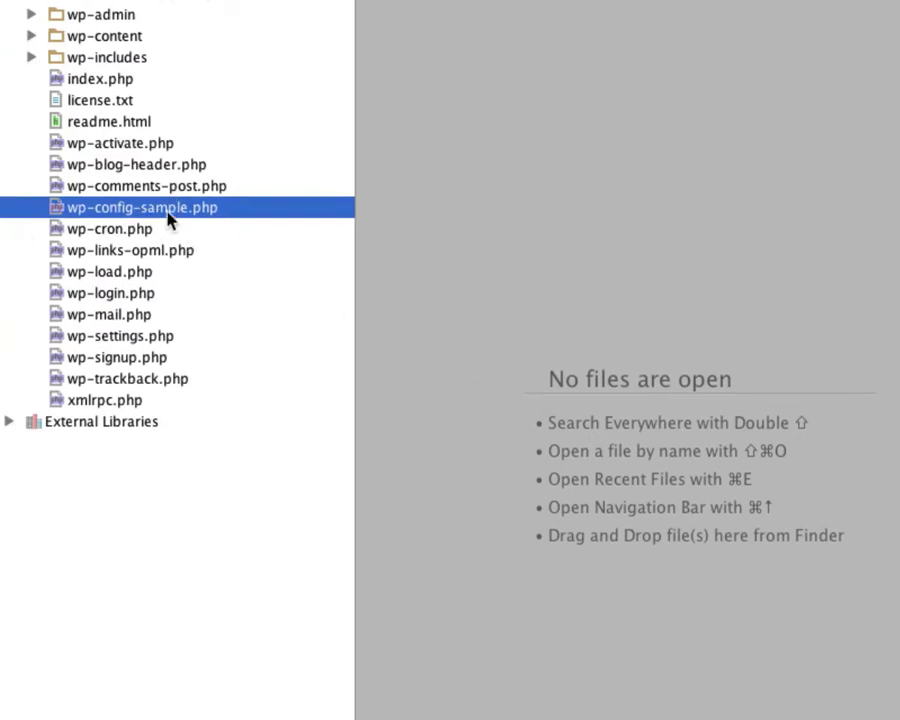
- Duplicate wp-config-sample.php in the project folder as wp-config.php
left_click_drag(167, 211, 221, 237)
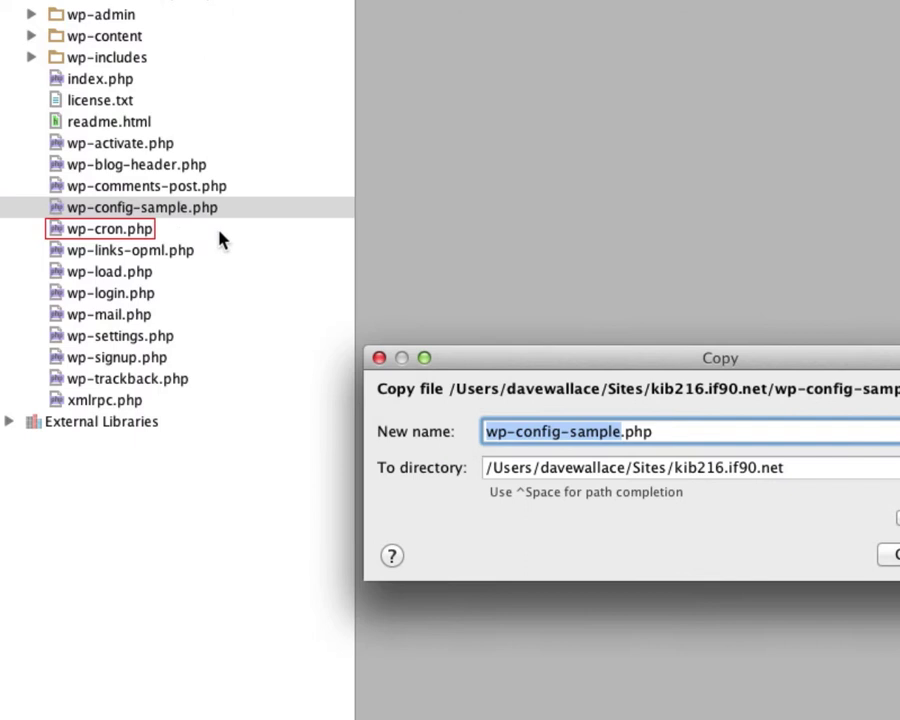
left_click(610, 435)
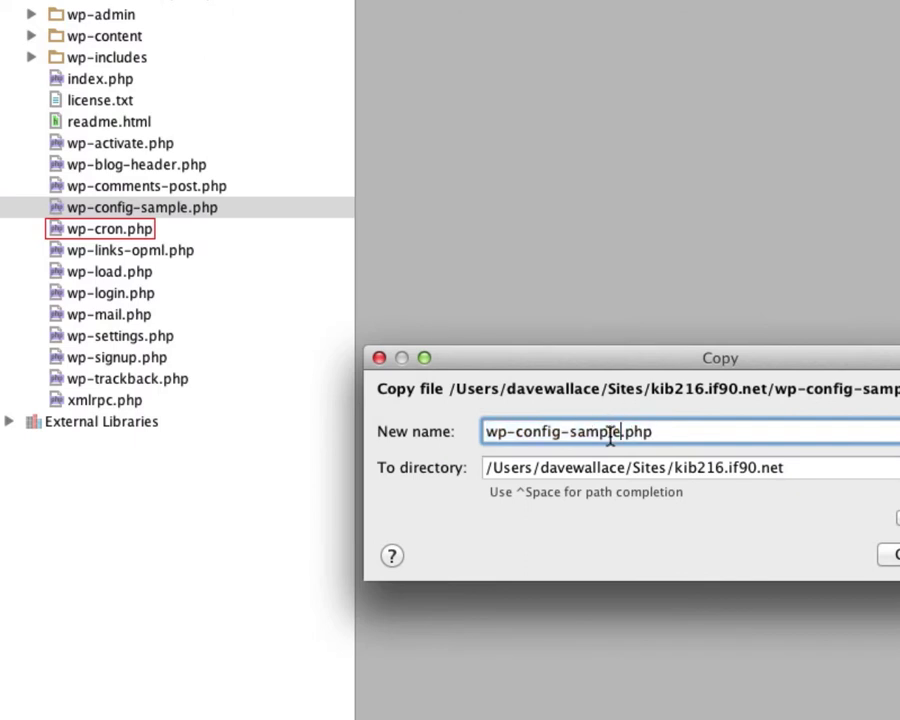
key("BackSpace")
key("BackSpace")
key("BackSpace")
key("BackSpace")
key("BackSpace")
key("BackSpace")
key("BackSpace")
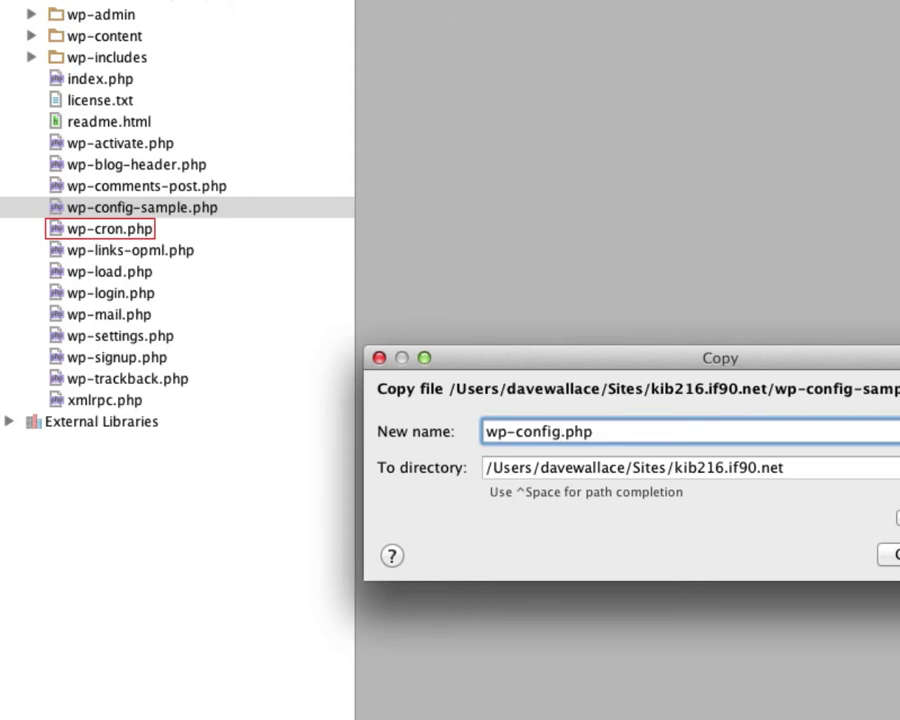
key("Return")
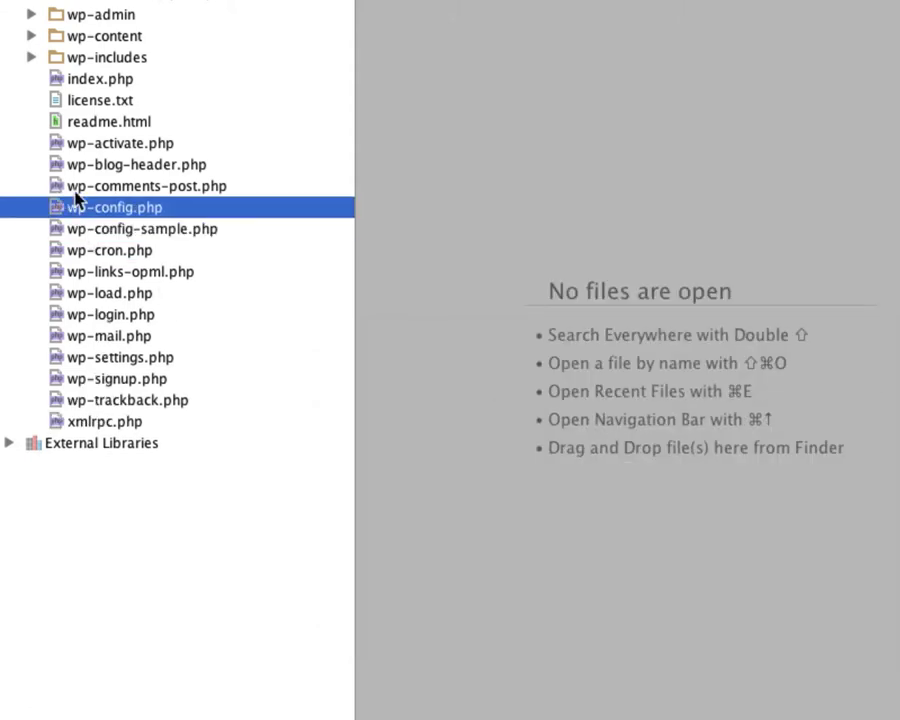
- Open wp-config.php and select the MySQL settings on lines 19–28
double_click(85, 208)
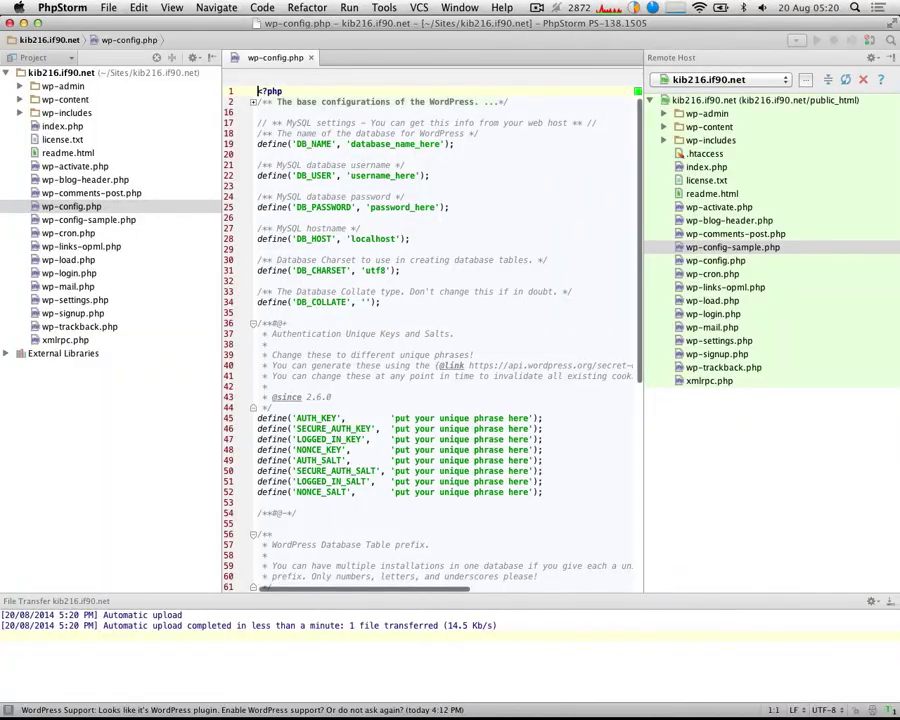
scroll(430, 330, "down", 10)
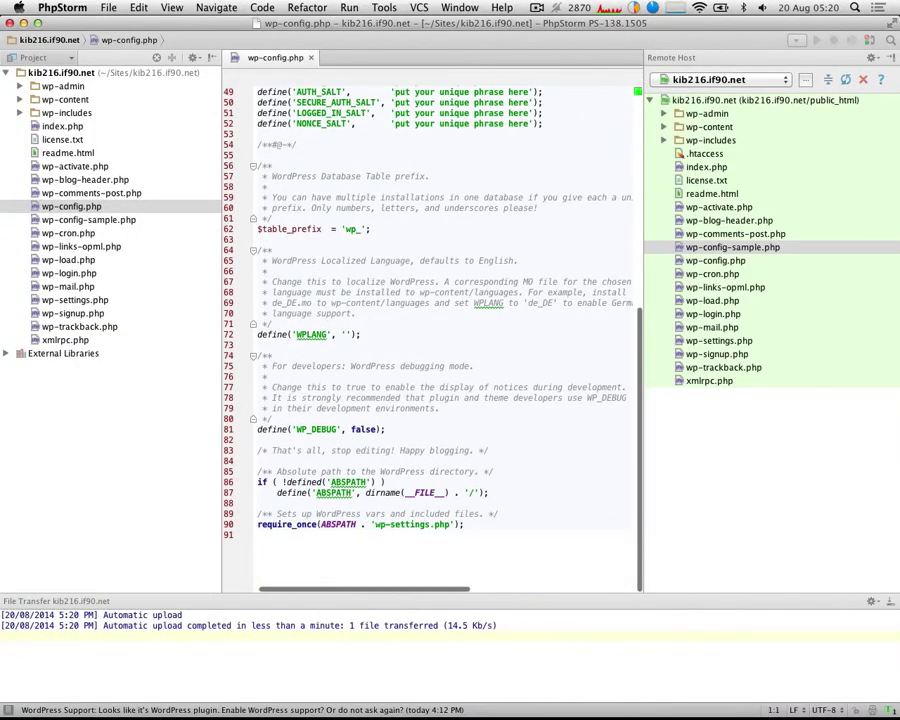
scroll(430, 330, "up", 10)
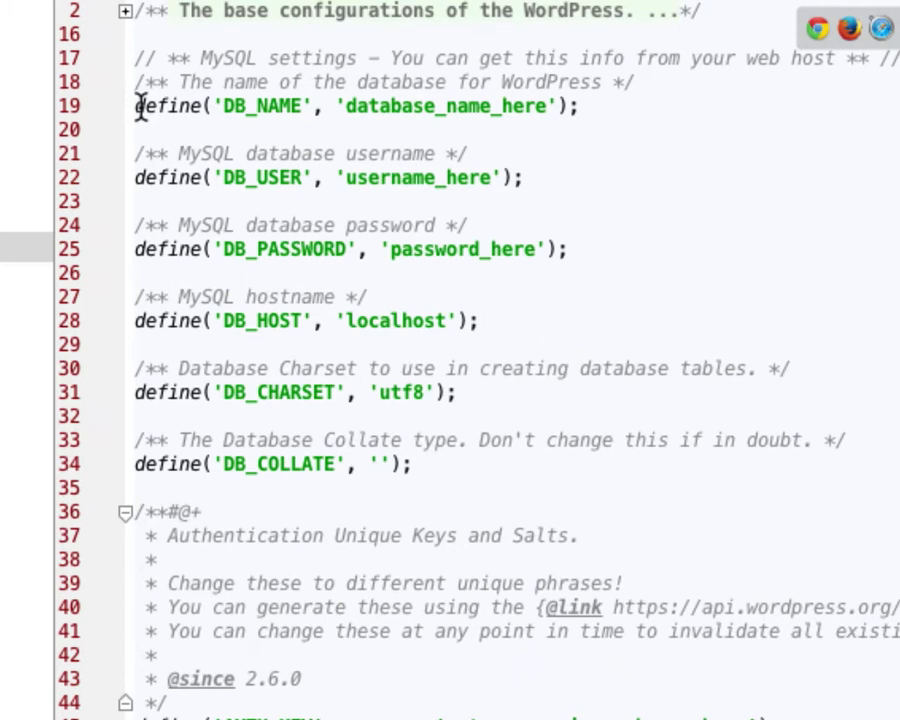
left_click_drag(136, 106, 362, 350)
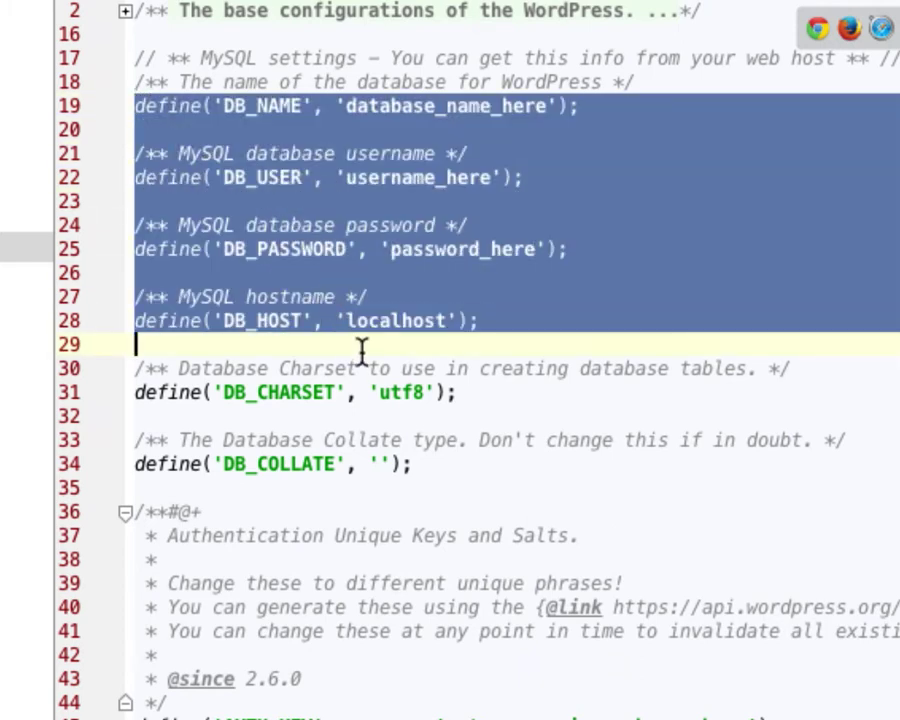
- Replace the placeholders with database name kib216l_portfolio, the database username and its password
left_click(262, 150)
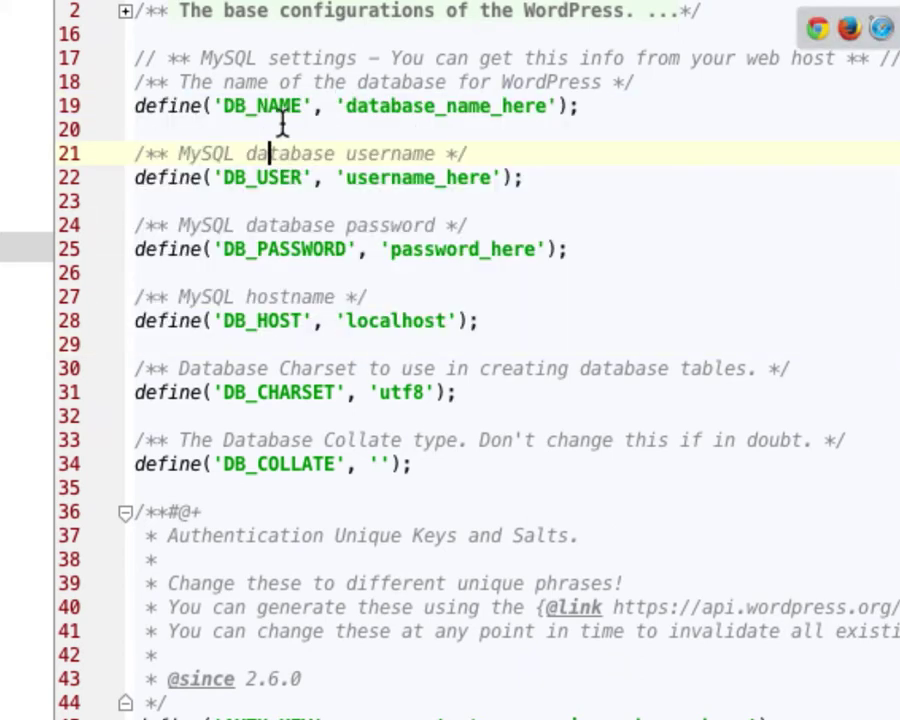
double_click(400, 105)
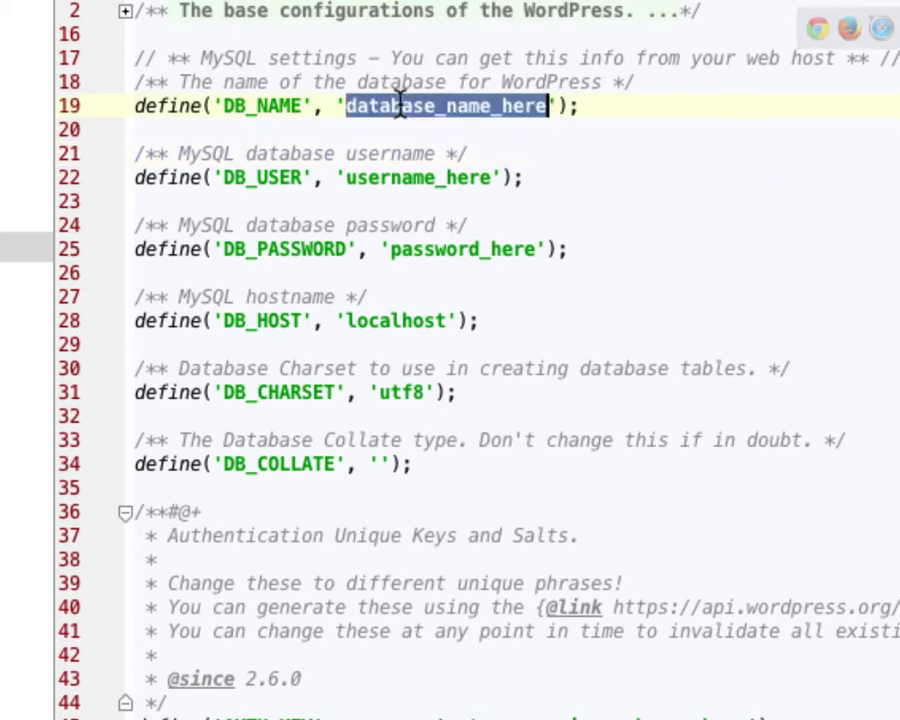
type("kib")
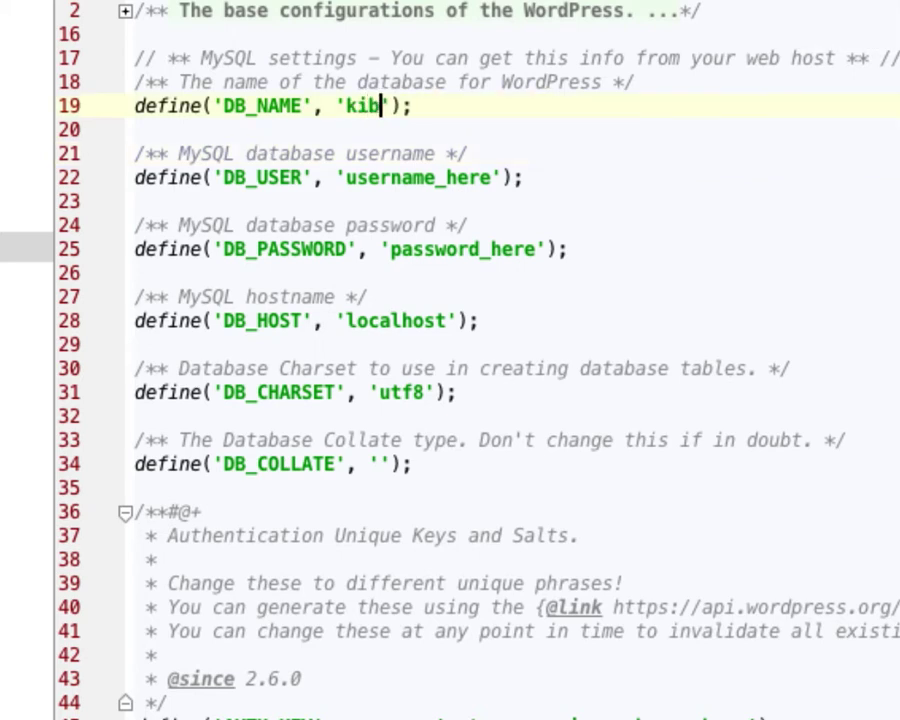
type("216l")
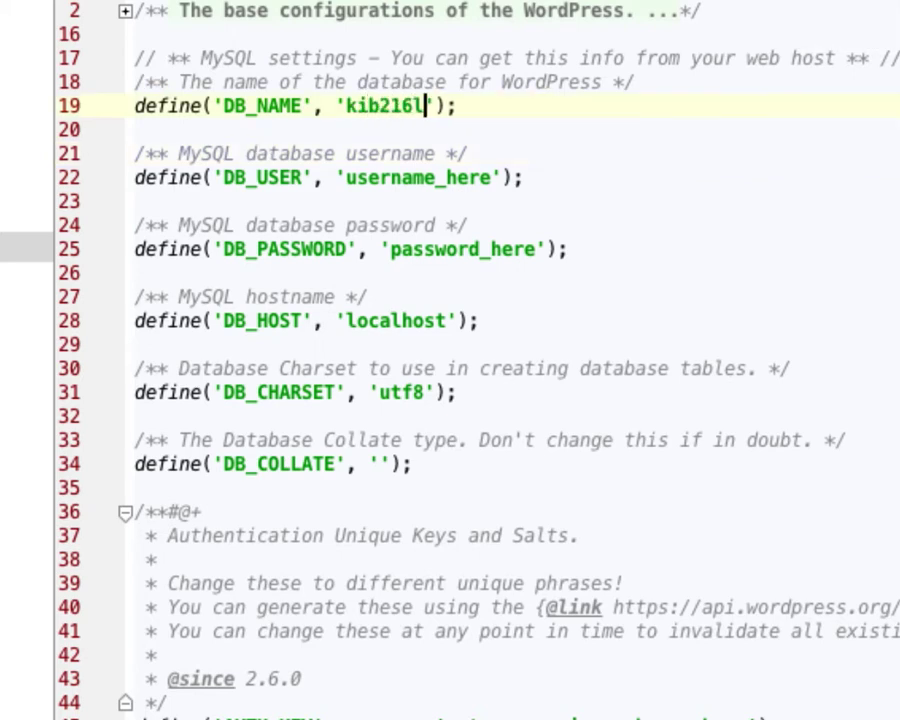
type("_portfolio")
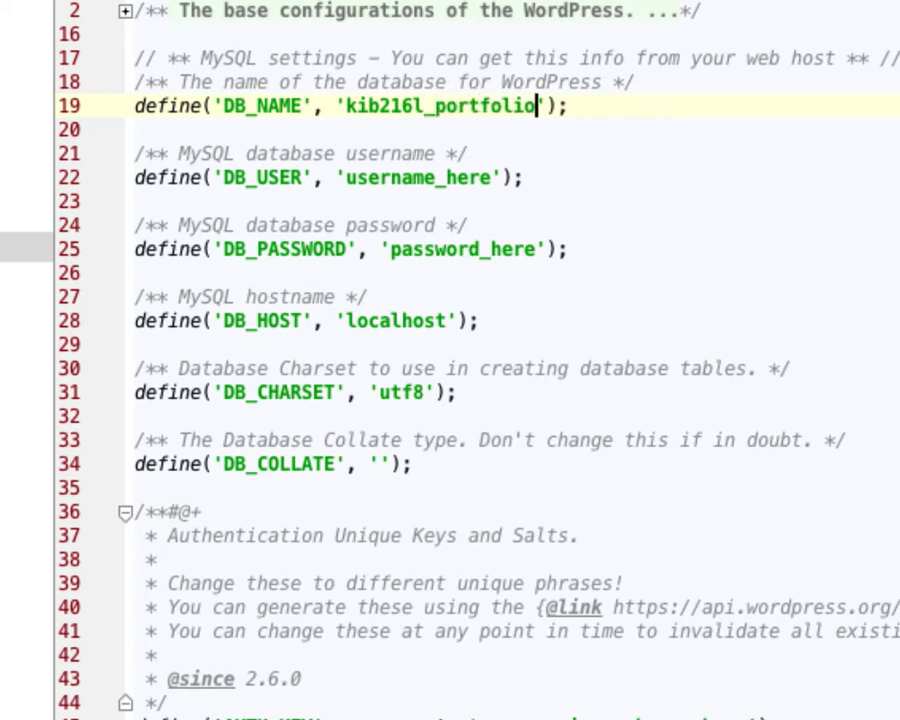
double_click(378, 176)
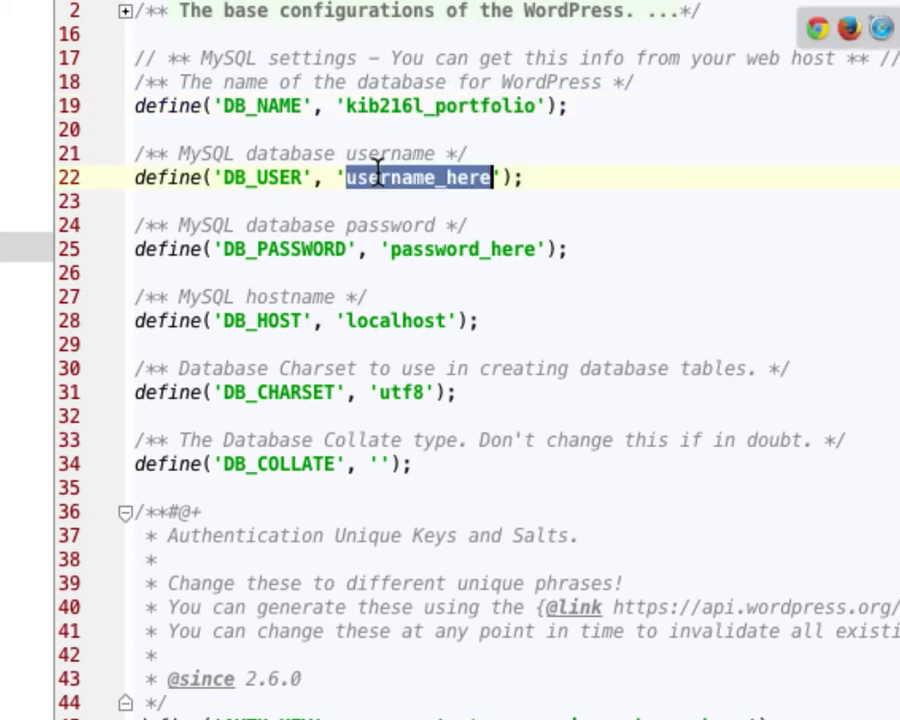
type("kib216")
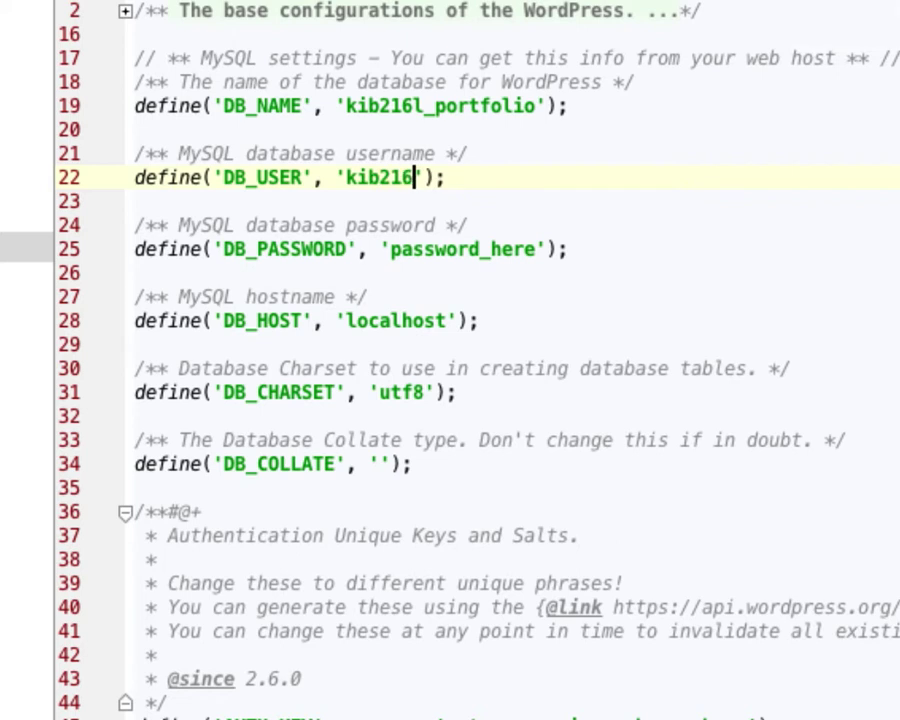
type("_admin")
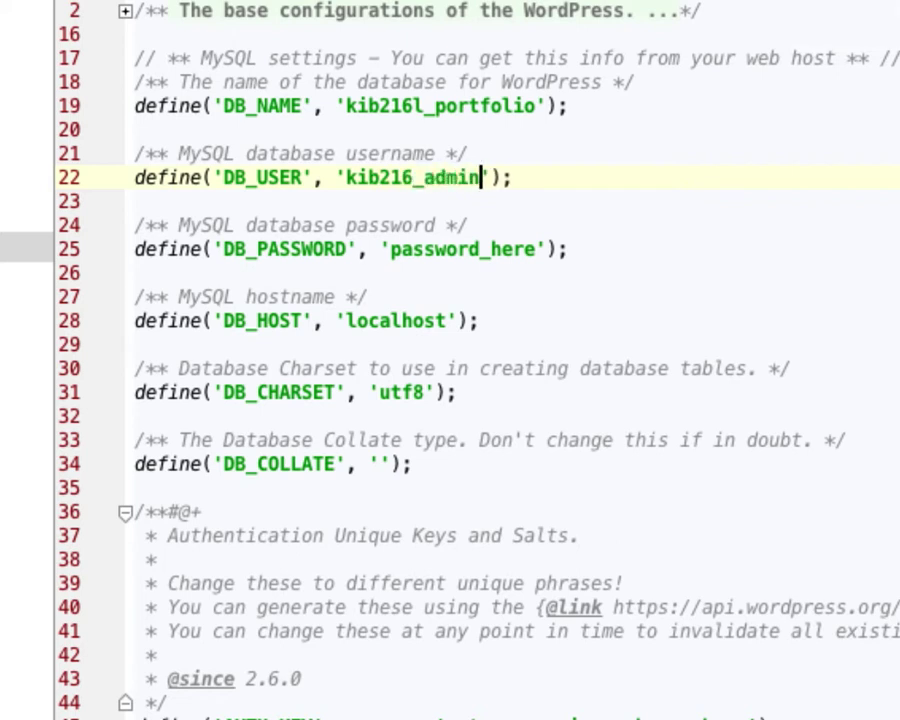
double_click(456, 249)
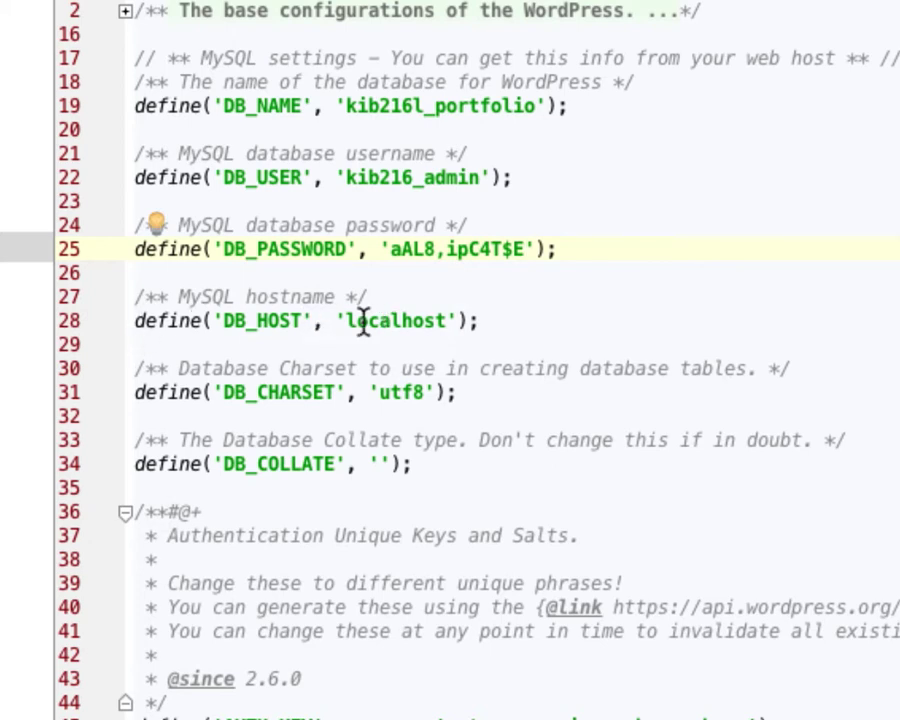
- Leave DB_HOST as localhost and return to the WordPress installer in Chrome
key("ctrl+a")
double_click(396, 326)
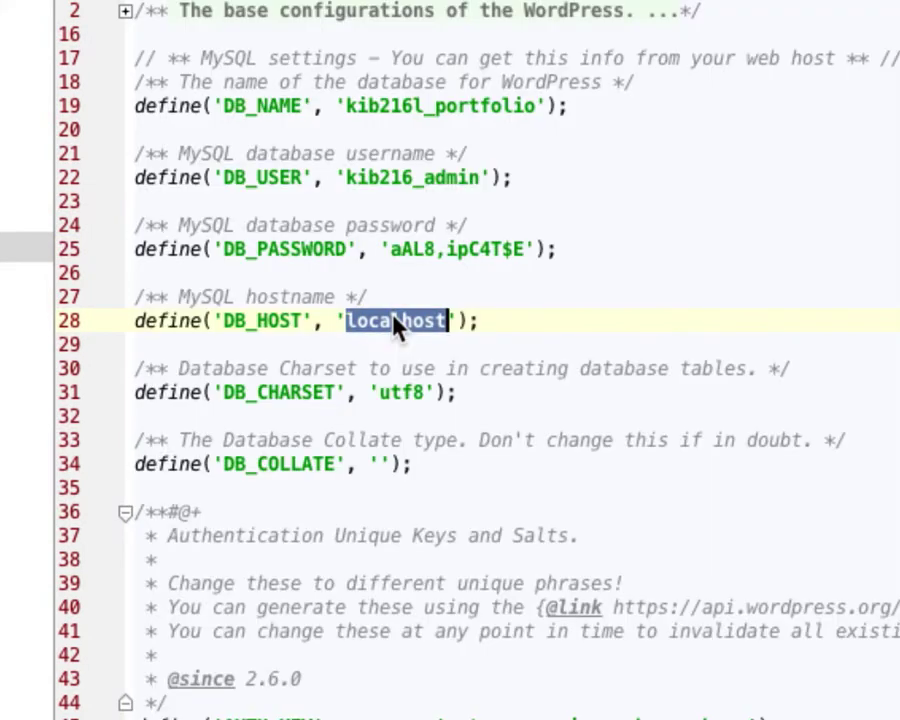
scroll(398, 322, "right", 1)
left_click(452, 340)
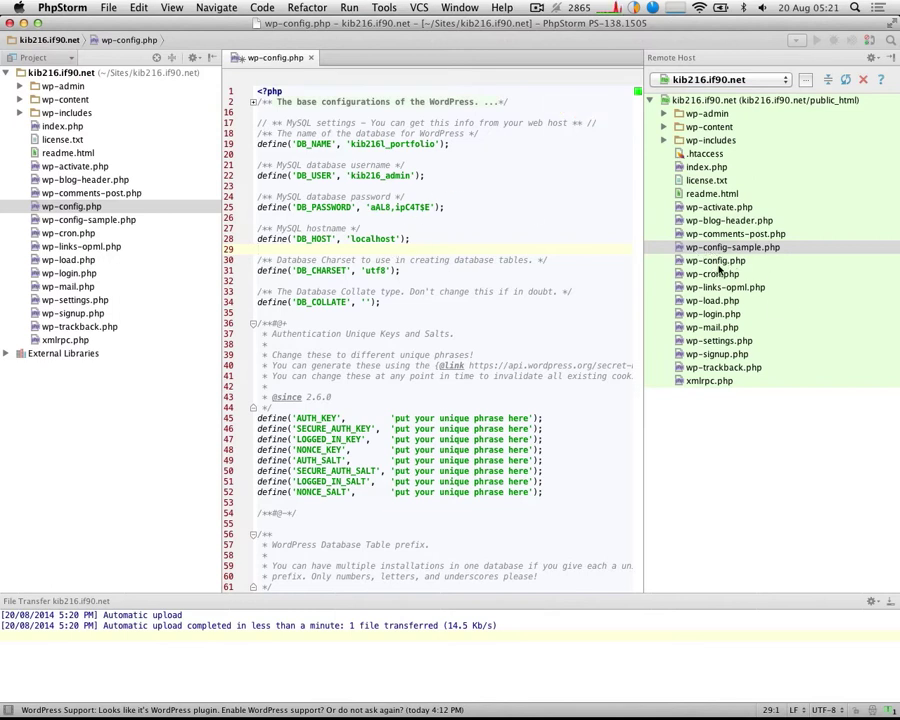
left_click(483, 281)
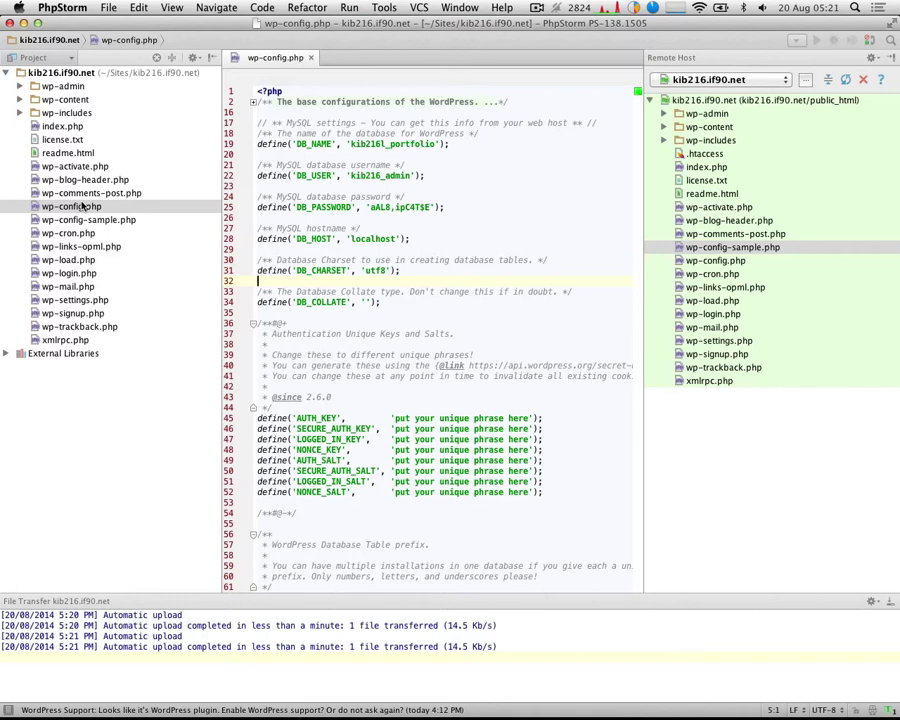
key("super+Tab")
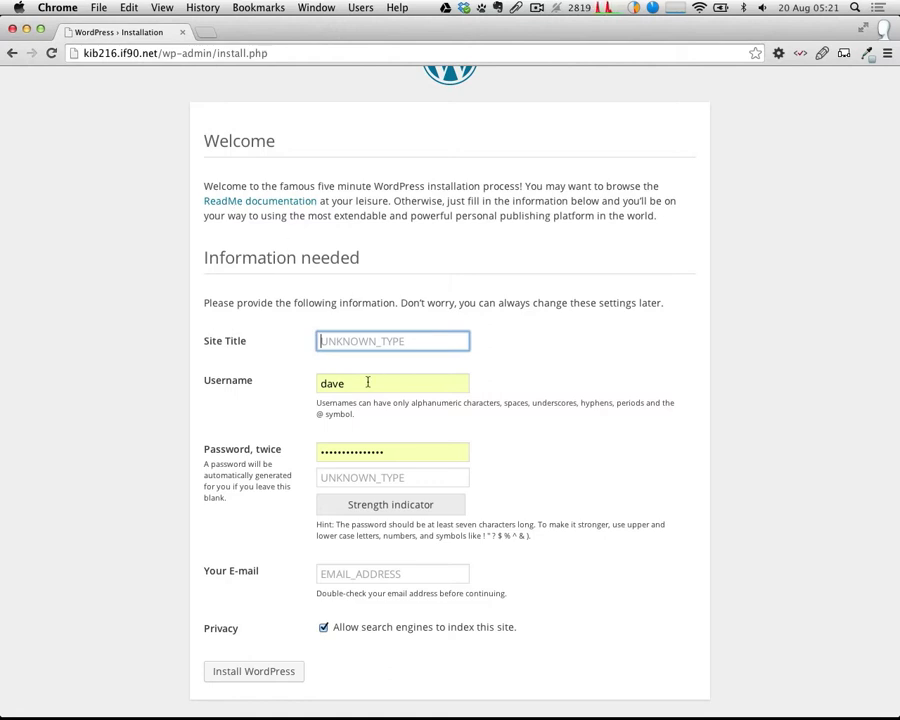
- Enter 'Dave's Site' as the Site Title via autocomplete, then select the existing username
left_click(367, 341)
left_click(180, 386)
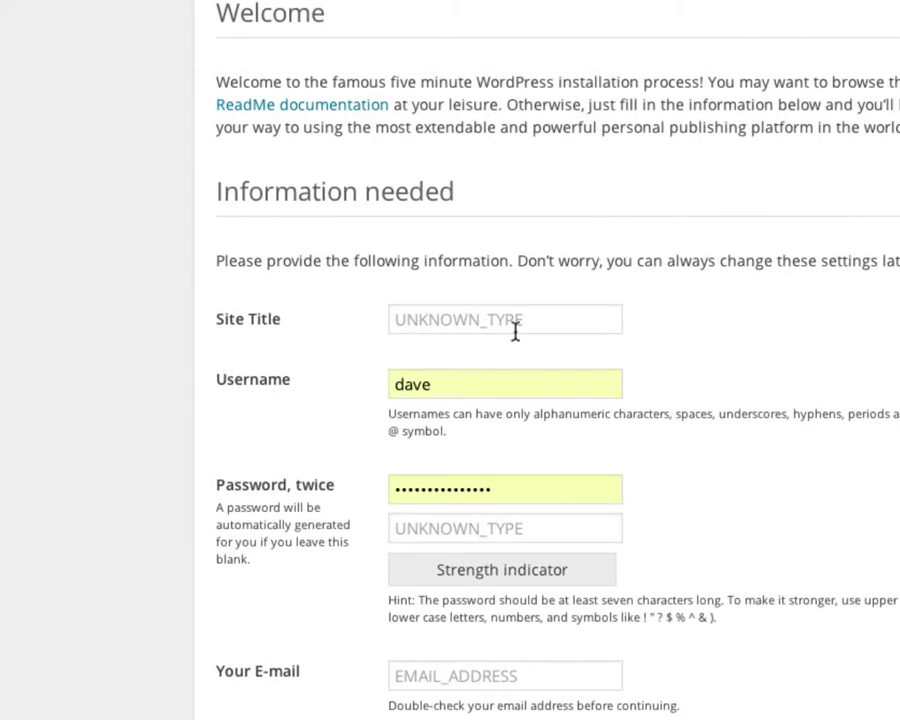
left_click(398, 343)
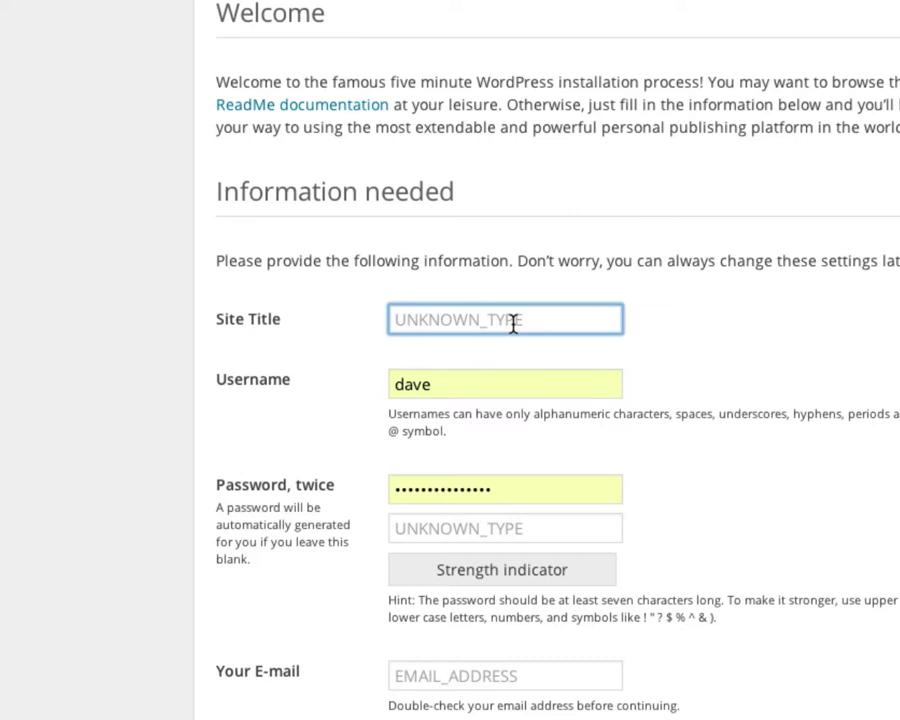
type("Da")
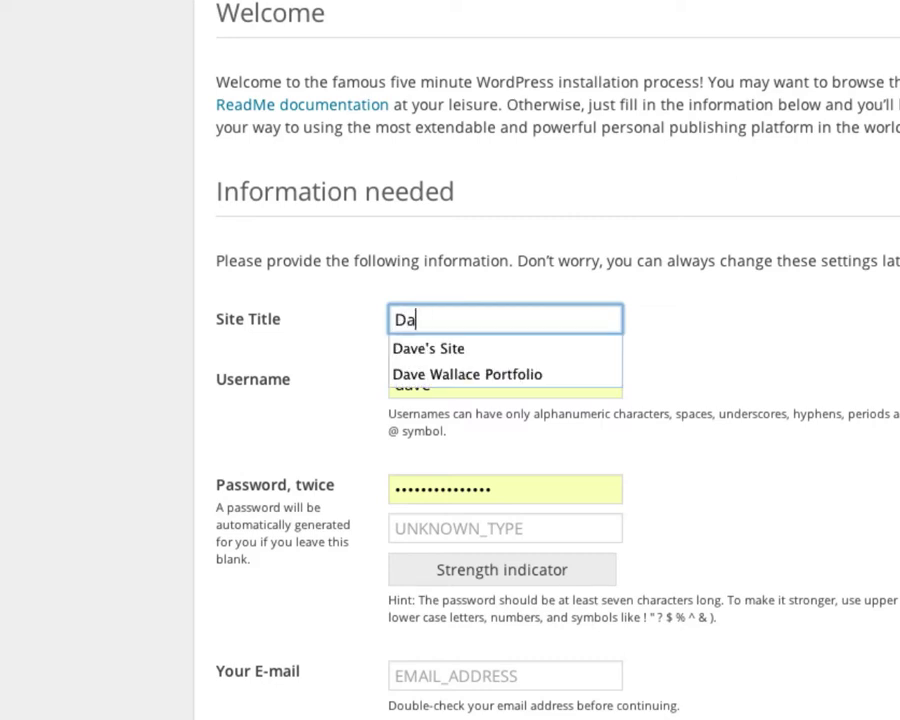
key("Down")
key("Return")
key("Tab")
left_click(303, 418)
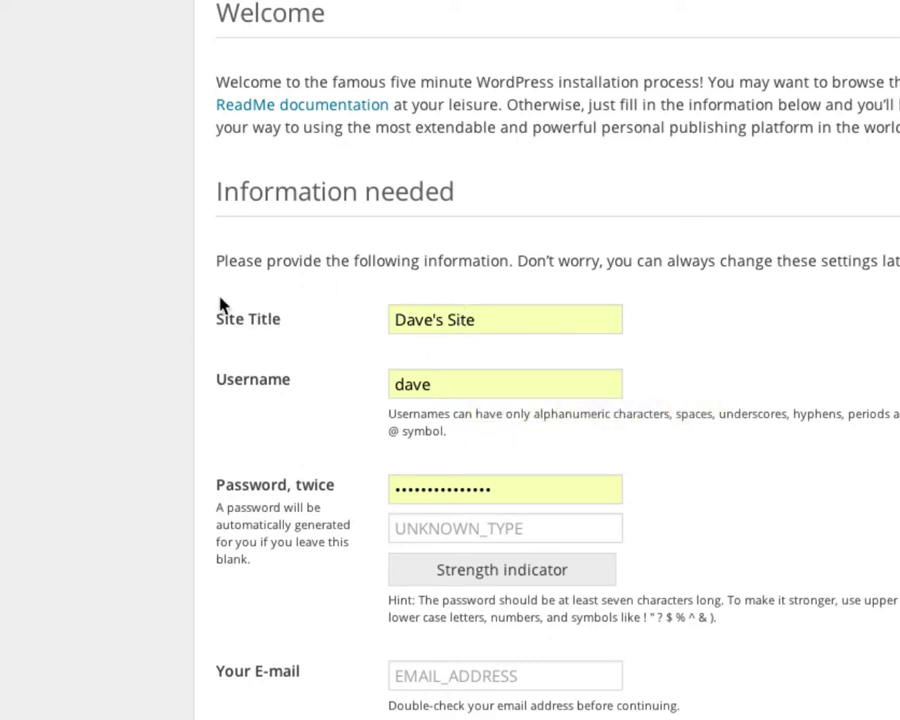
left_click(447, 390)
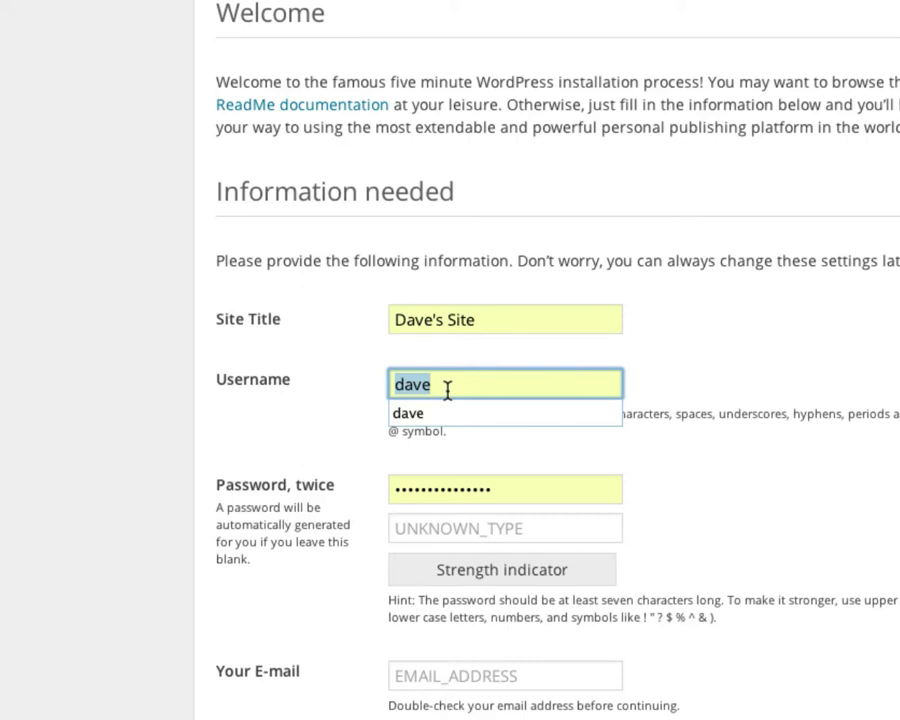
- Replace the username with the chosen administrator username
type("admin")
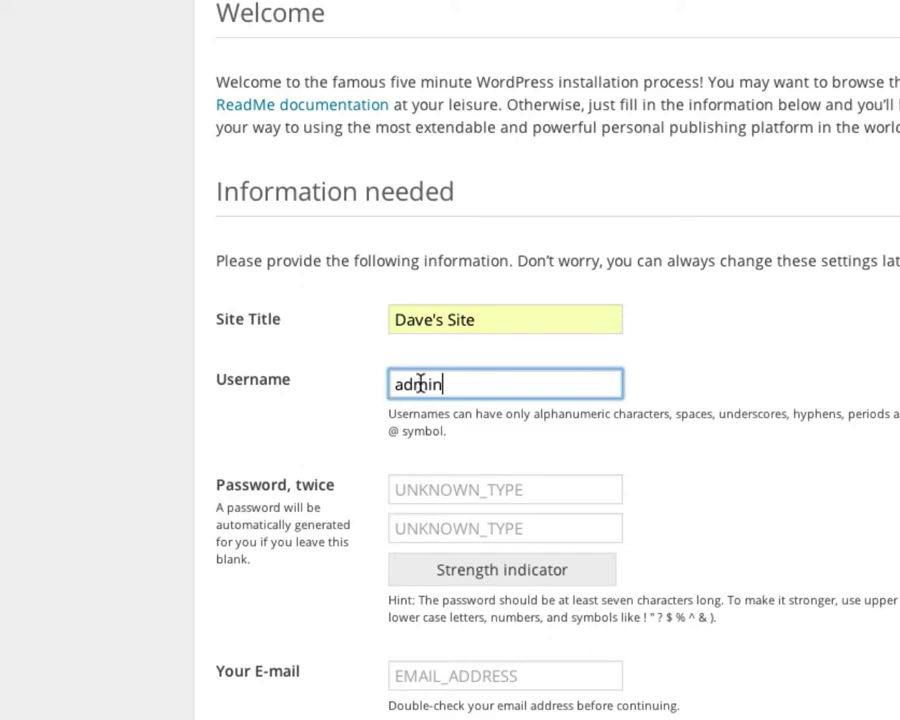
double_click(420, 384)
type("dave")
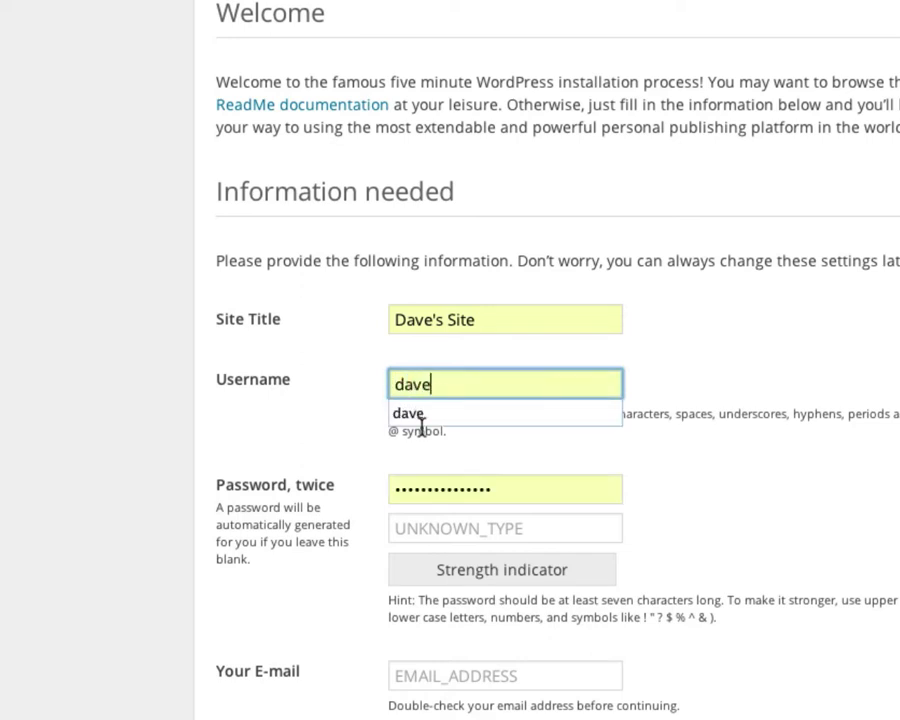
left_click(342, 438)
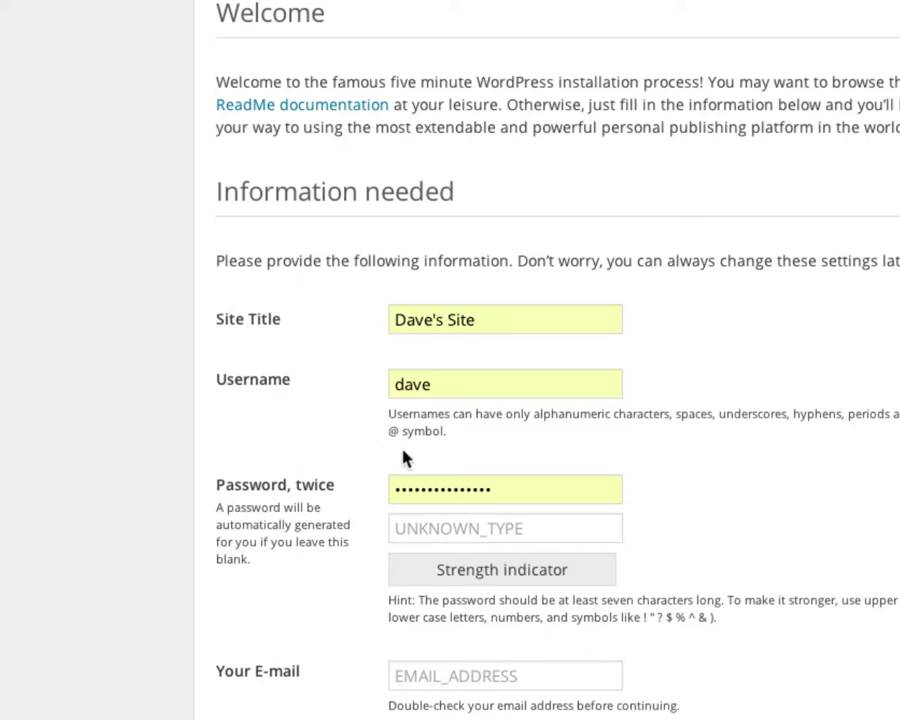
- Enter and confirm the admin password, and fill in the admin e-mail from suggestions
double_click(472, 490)
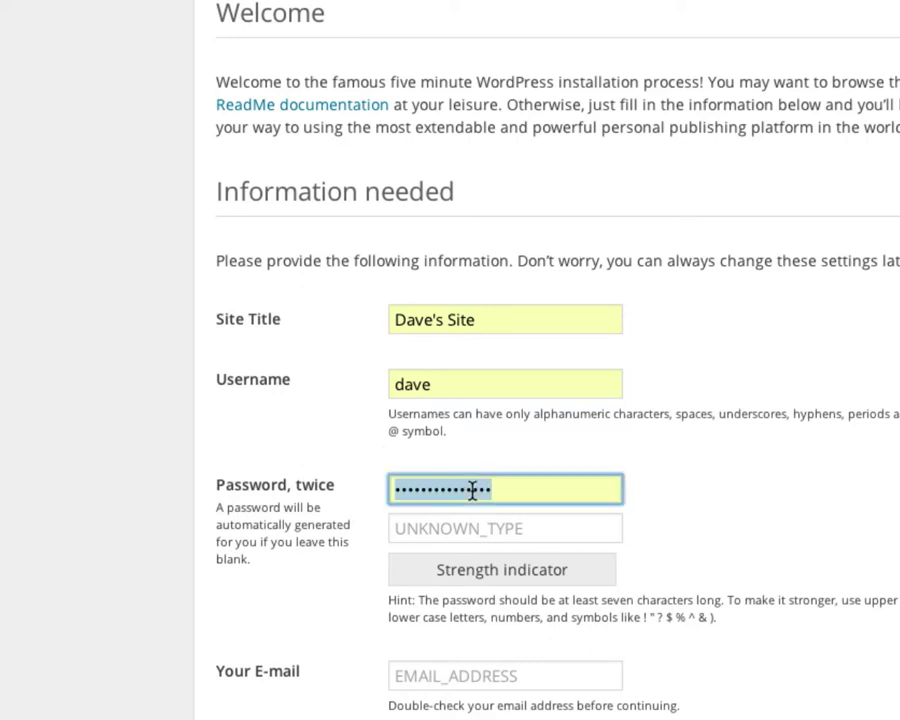
type("•••••••••")
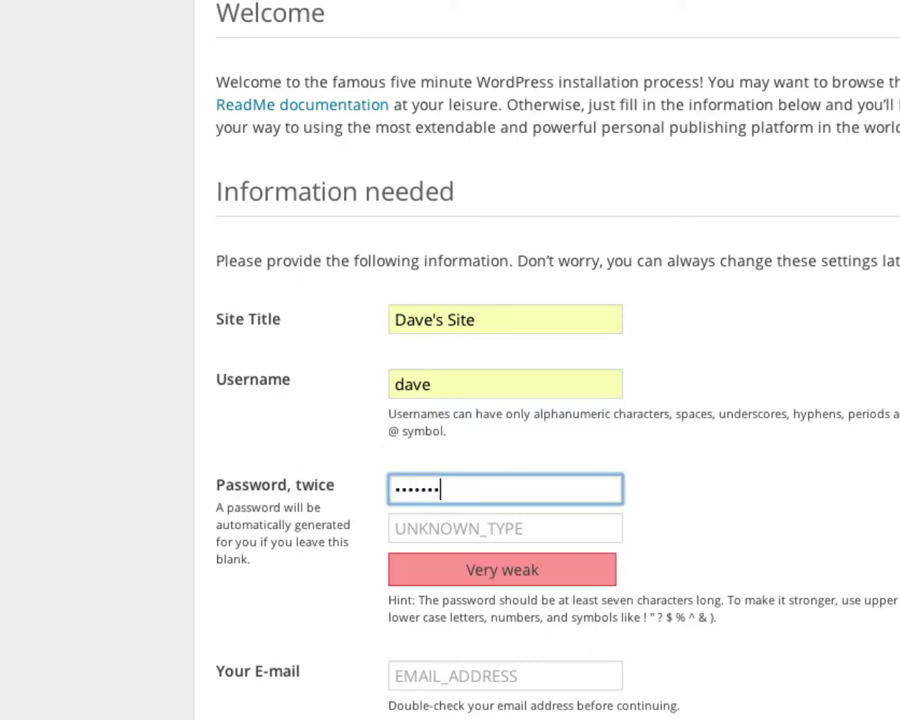
type("•••••")
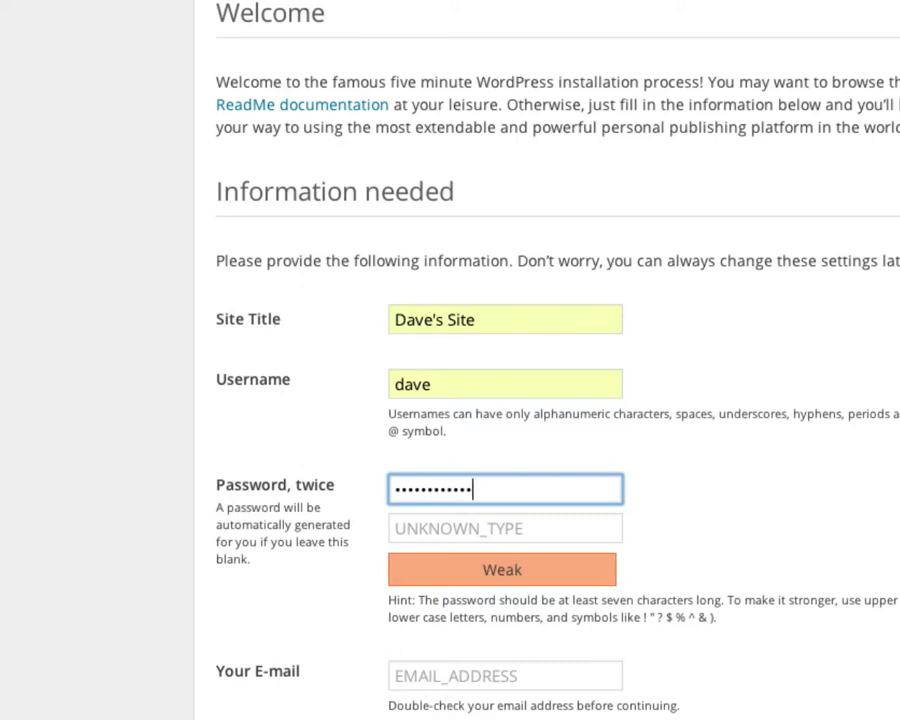
type("•")
left_click(505, 528)
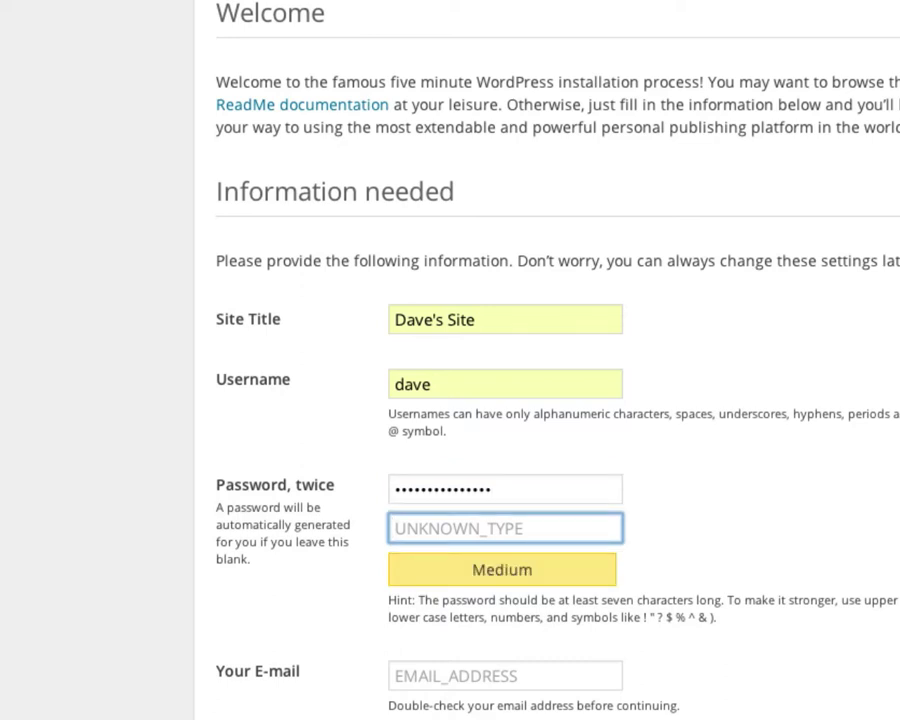
type("•••••••")
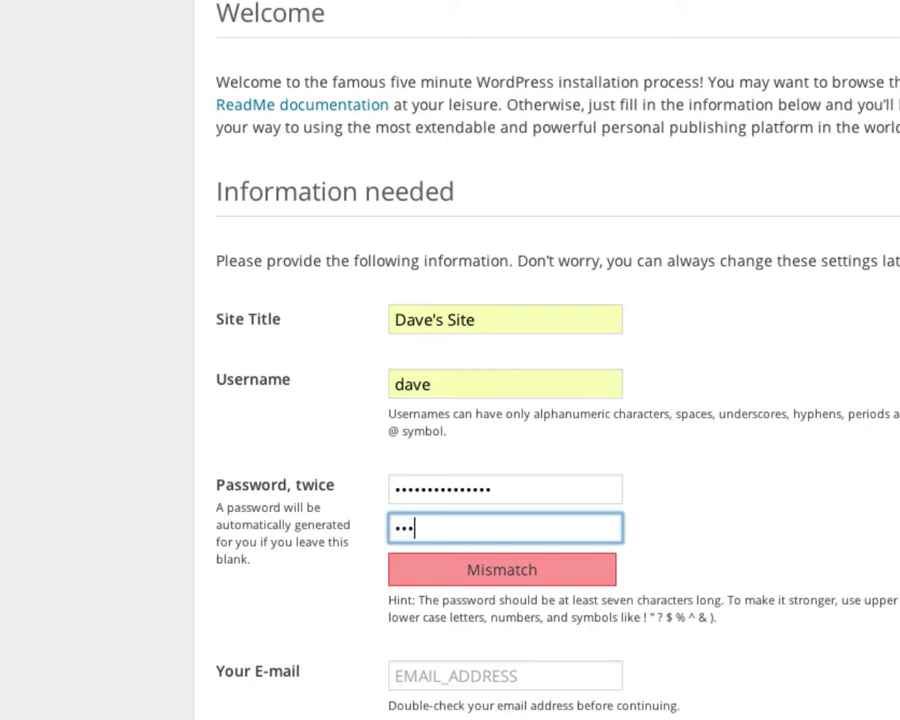
type("••••••••")
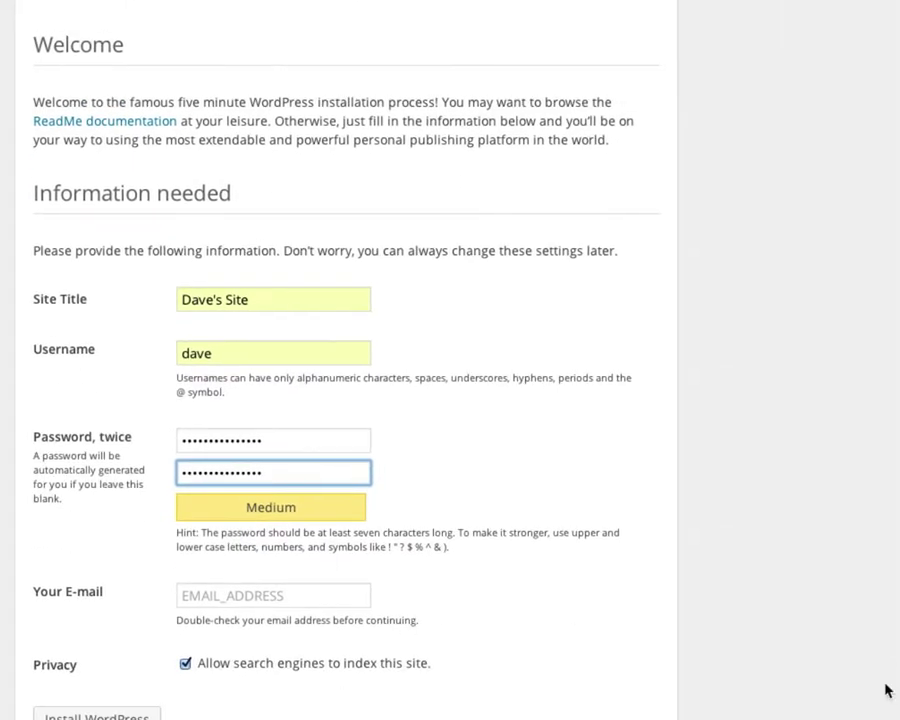
left_click(193, 605)
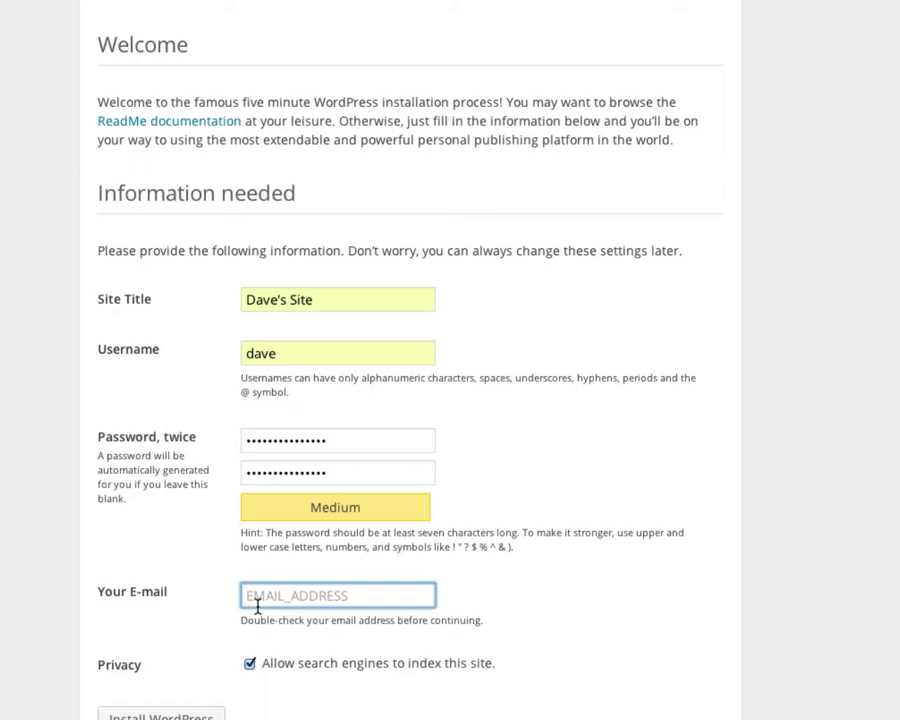
type("dm")
left_click(270, 618)
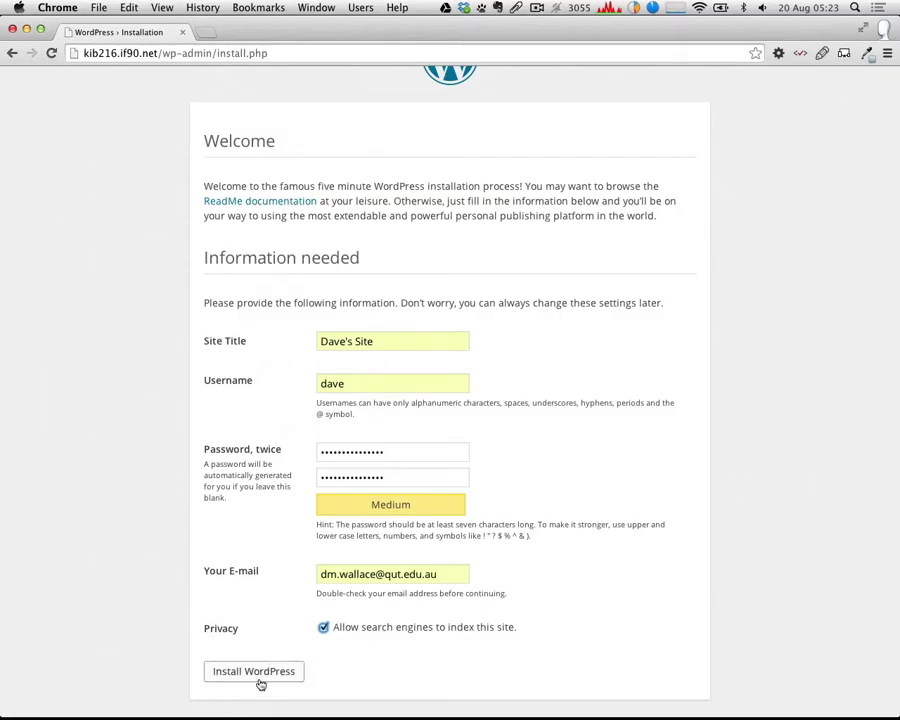
- Submit the install form and, after the database error, switch back to Chrome's cPanel tab
left_click(258, 680)
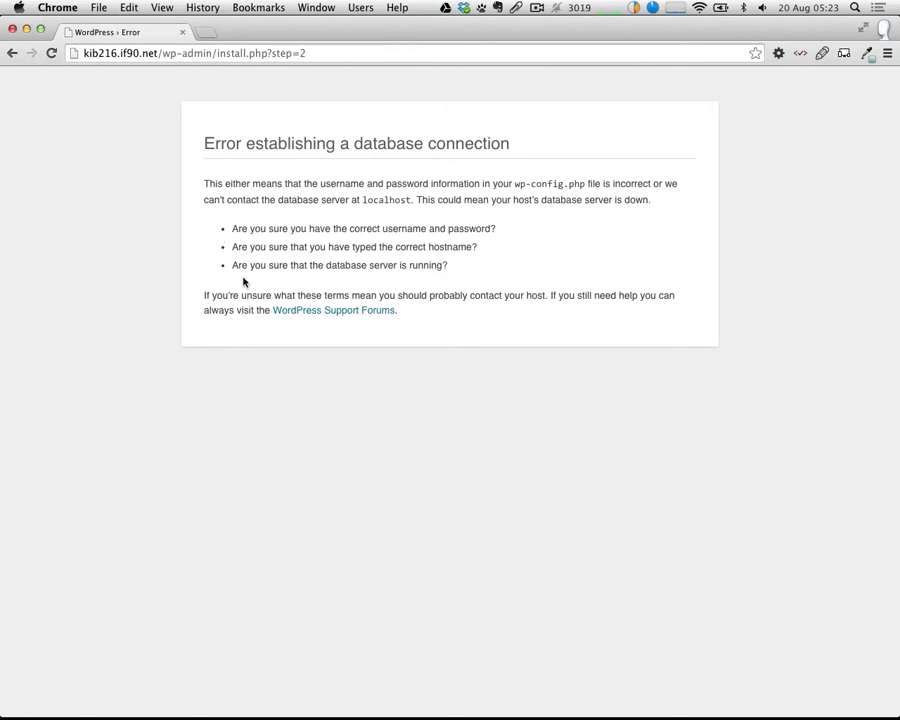
key("super+Tab")
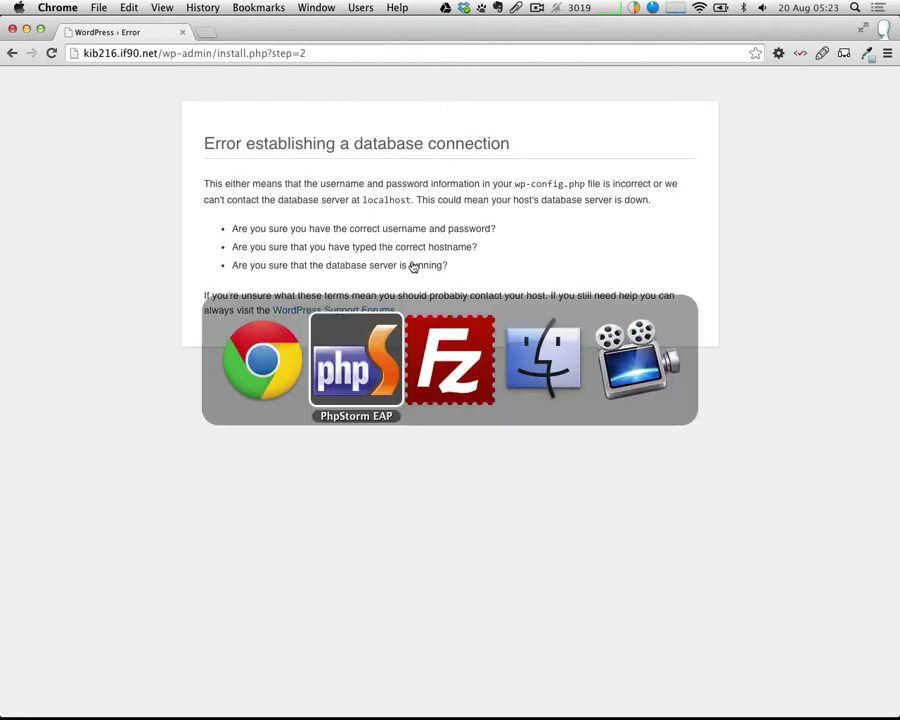
key("super+shift+Tab")
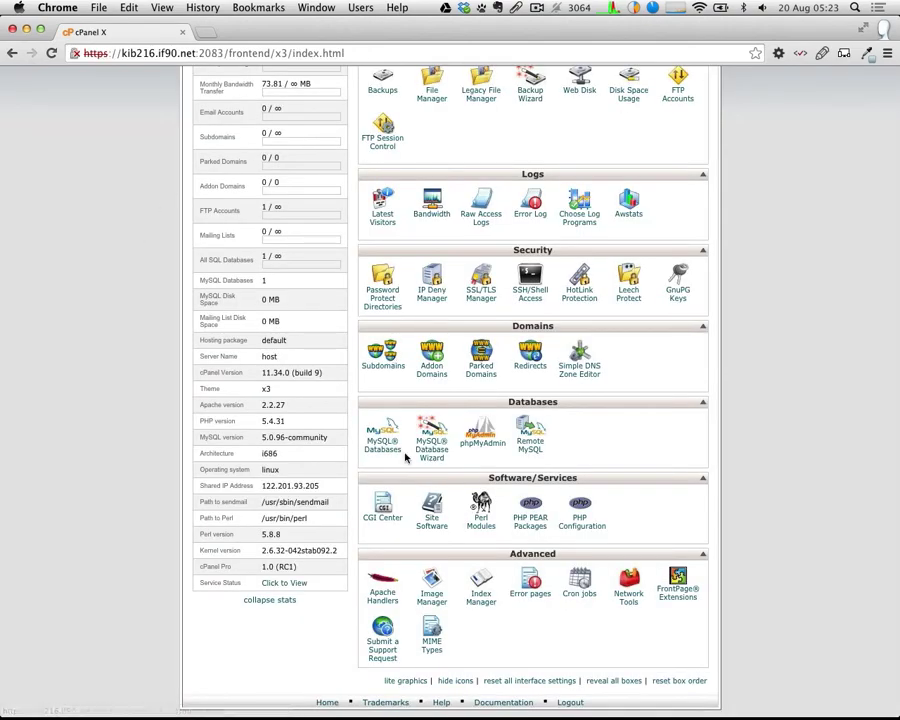
- In MySQL Databases, add the admin user to kib216l_portfolio with All Privileges
left_click(382, 436)
scroll(787, 364, "down", 4)
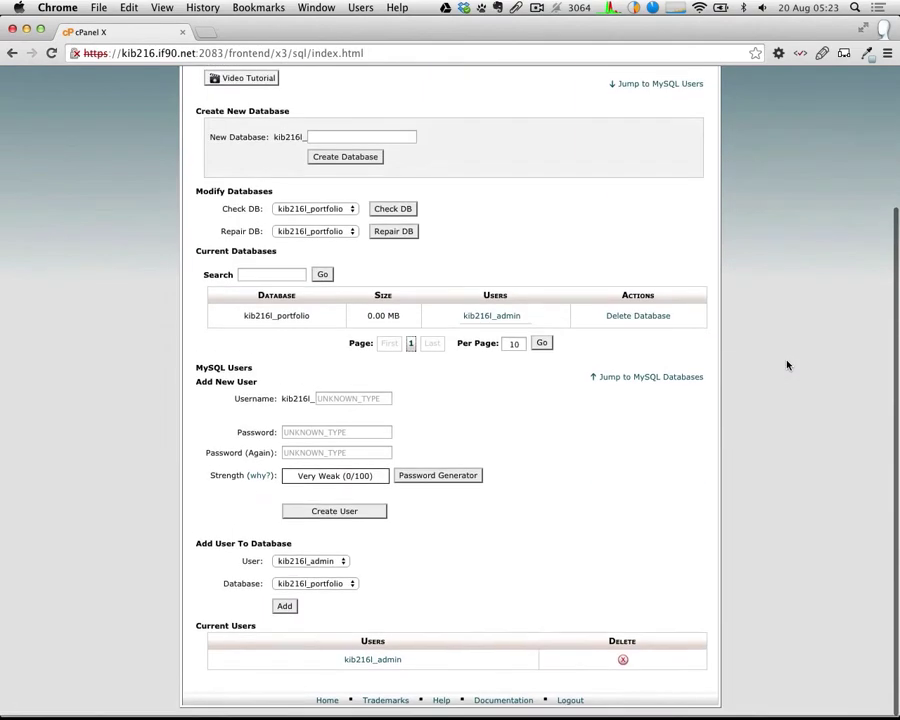
left_click(284, 606)
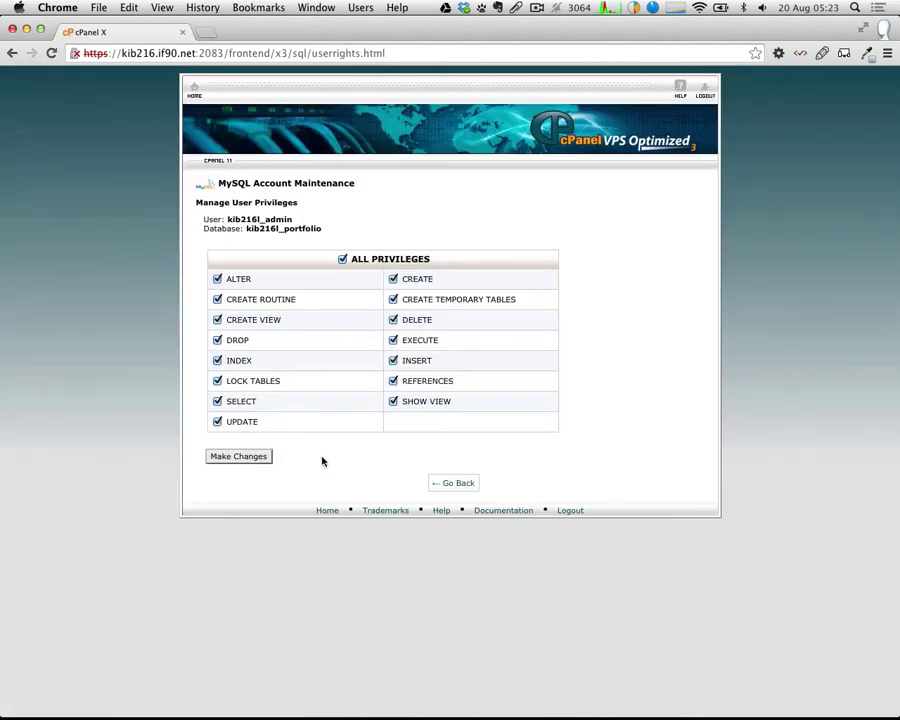
left_click(257, 455)
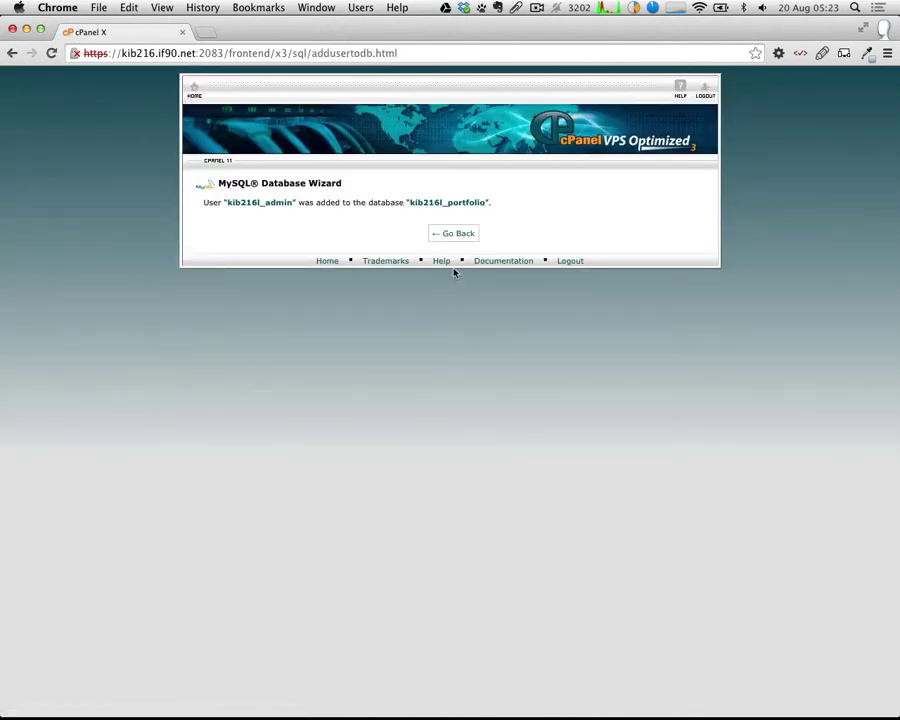
left_click(444, 240)
scroll(442, 243, "down", 4)
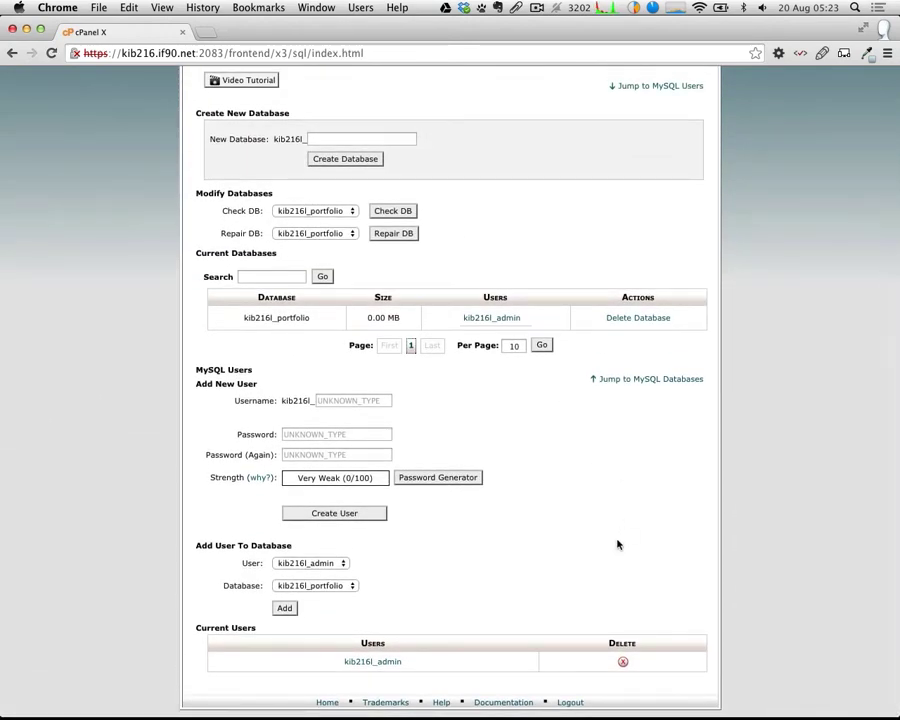
- Bring PhpStorm with wp-config.php back to the front
key("super+Tab")
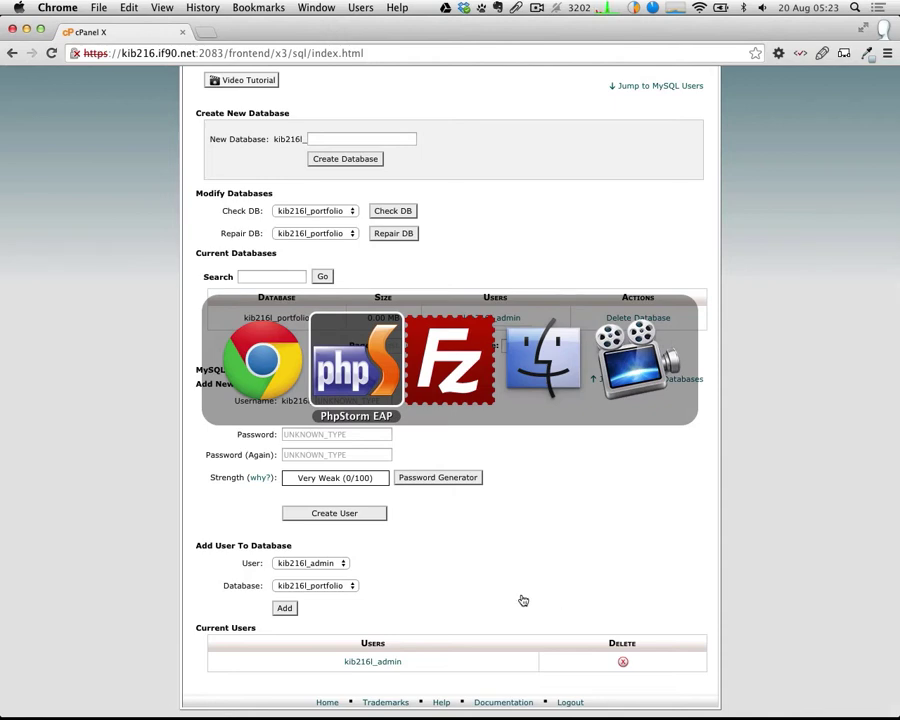
key("super+Tab")
left_click(356, 417)
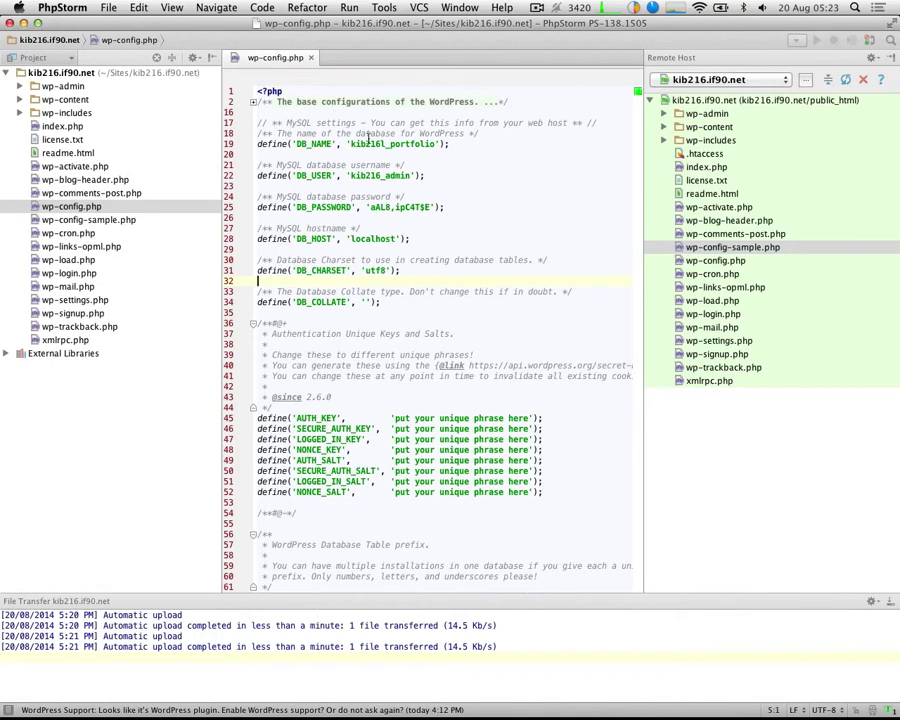
- Add the missing 'l' to the DB_USER prefix, then reload the installer in Chrome
left_click(380, 175)
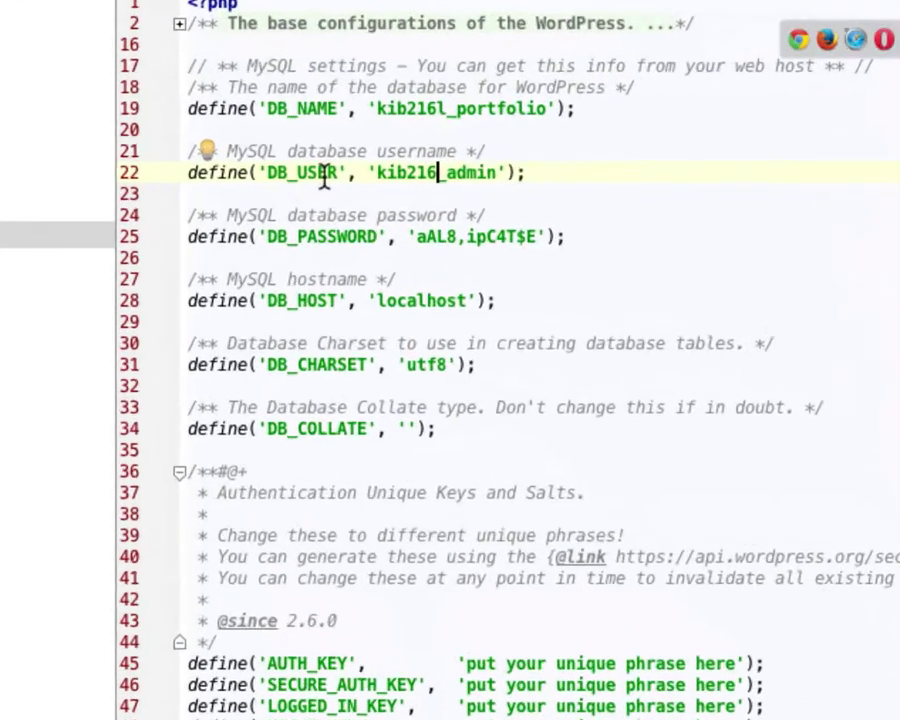
type("l")
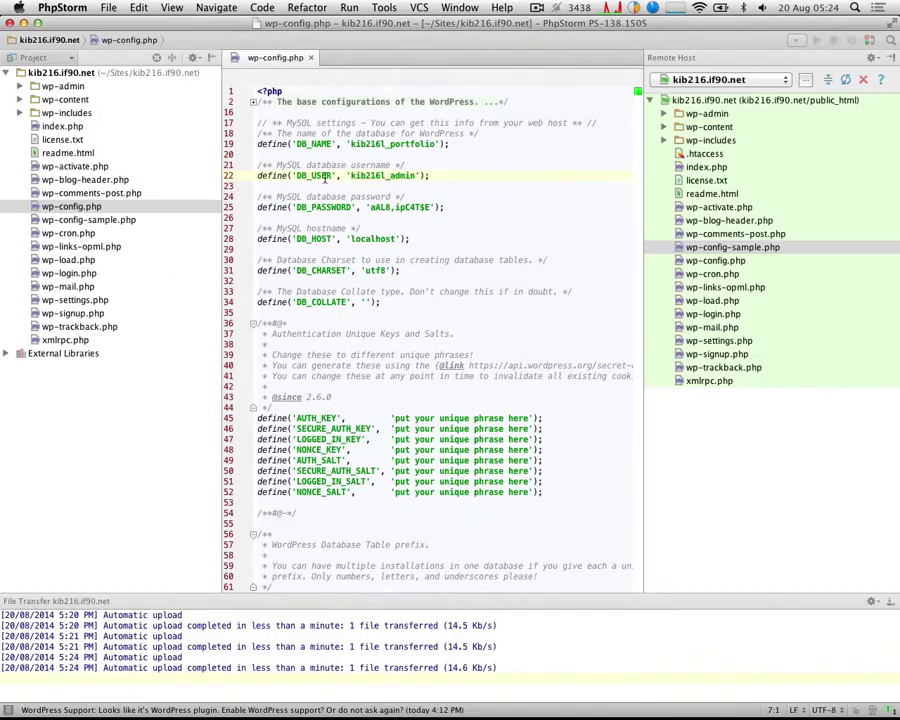
key("super+Tab")
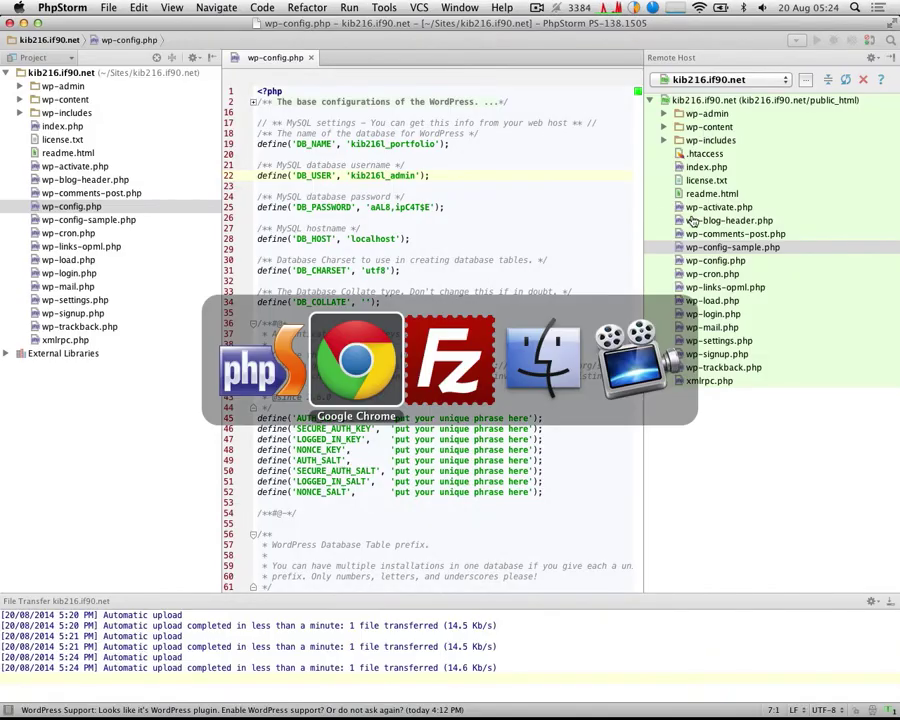
key("super+grave")
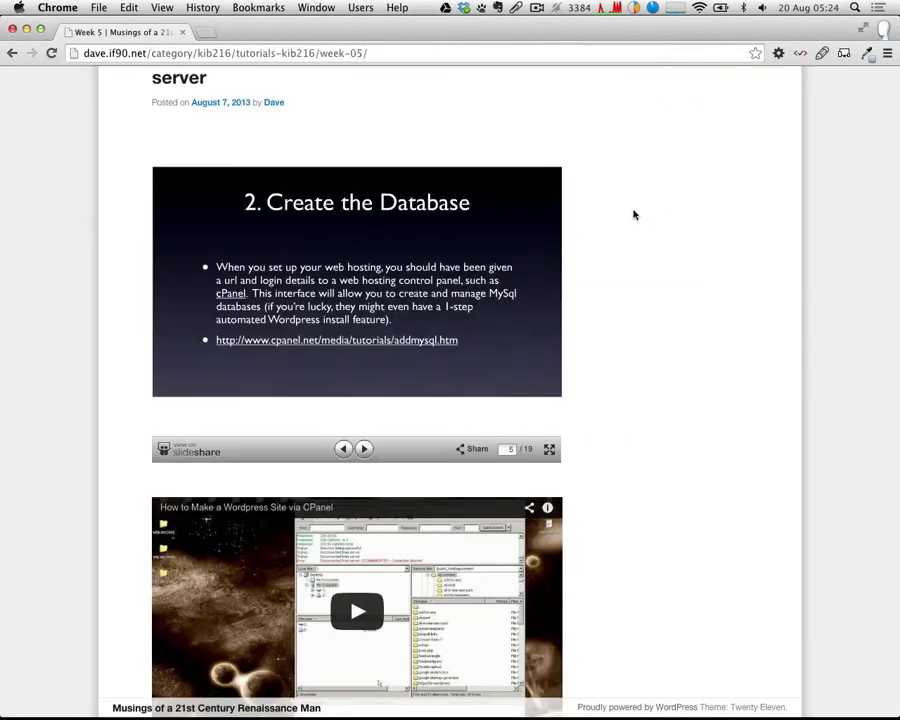
key("super+grave")
key("super+r")
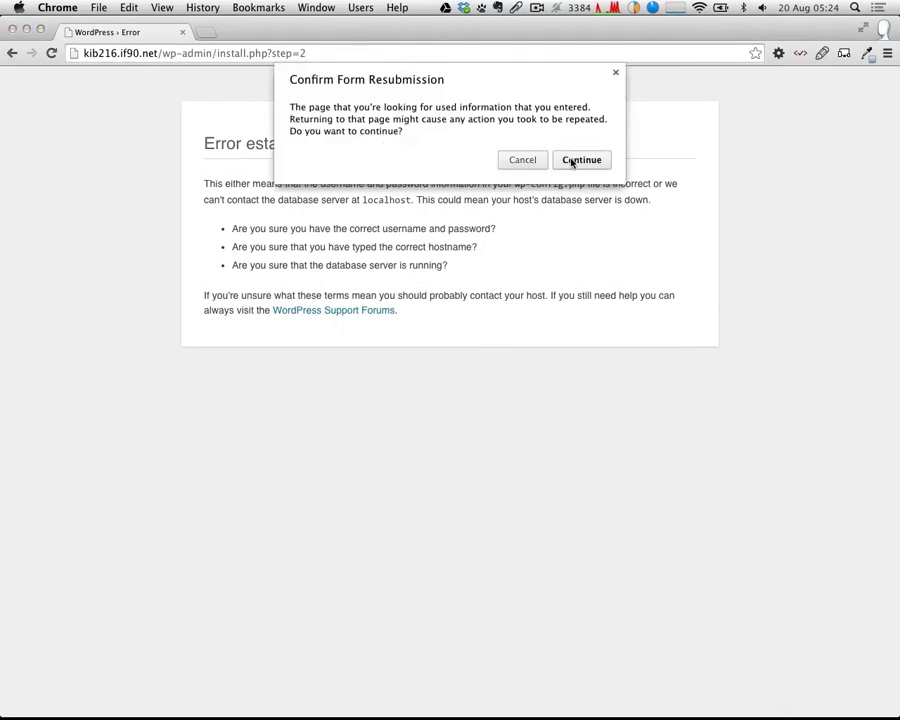
- Resubmit the install form, review the username and password on Success, then go to Log In
left_click(572, 160)
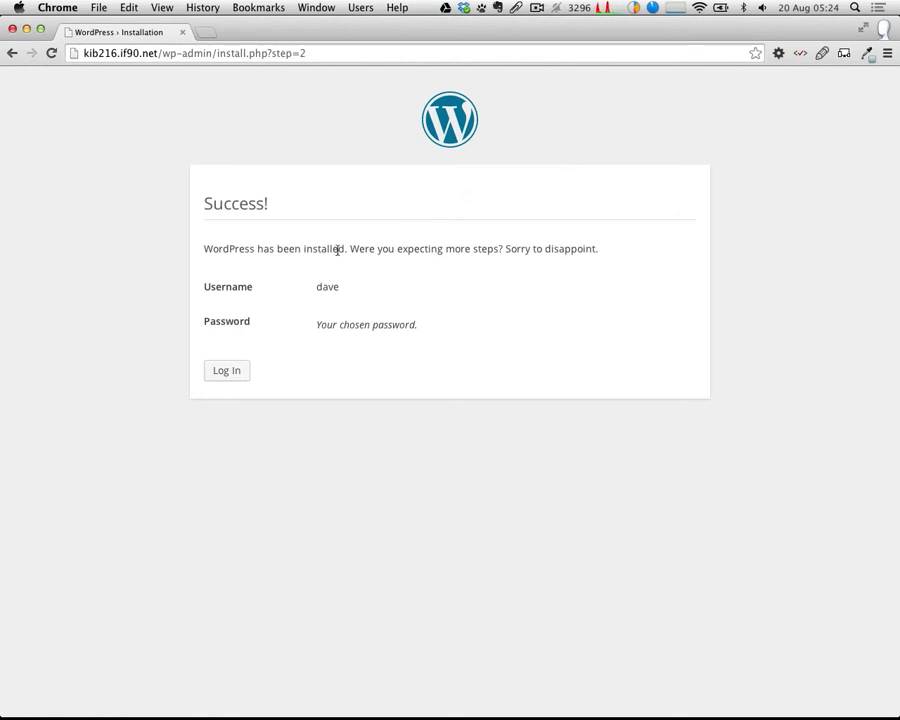
left_click_drag(199, 285, 425, 335)
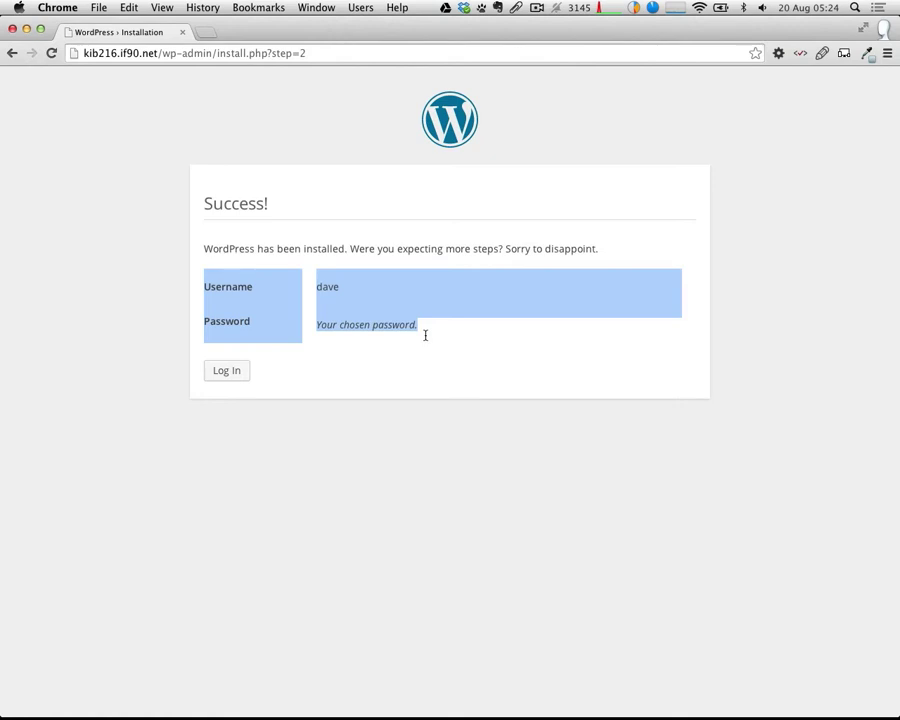
left_click(363, 324)
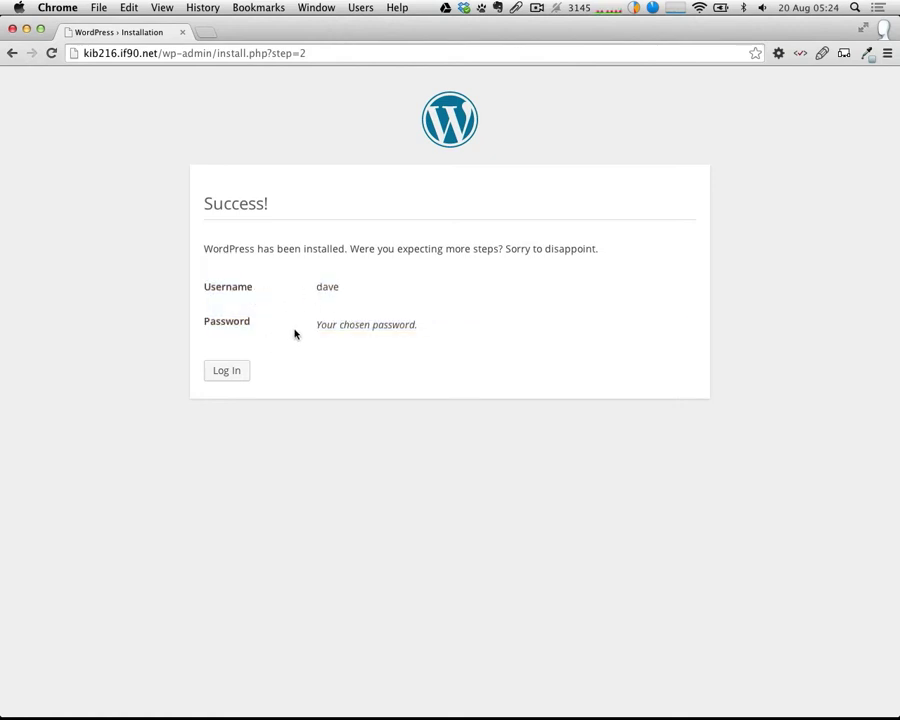
left_click_drag(294, 334, 552, 323)
left_click(552, 323)
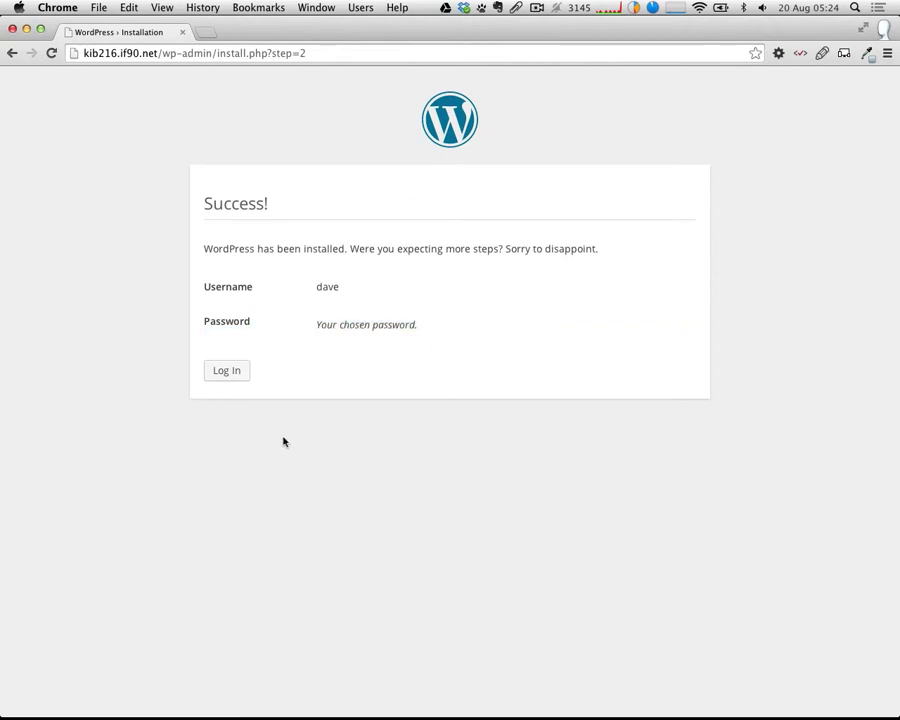
left_click(242, 384)
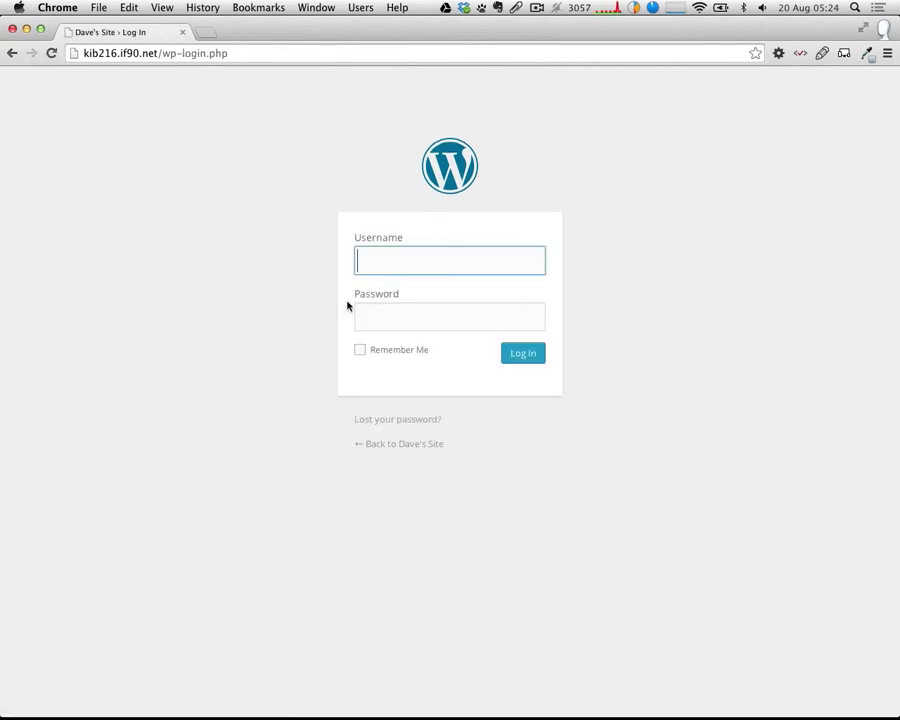
- Log in with the admin username and password, Remember Me ticked, and never save the password
left_click(467, 257)
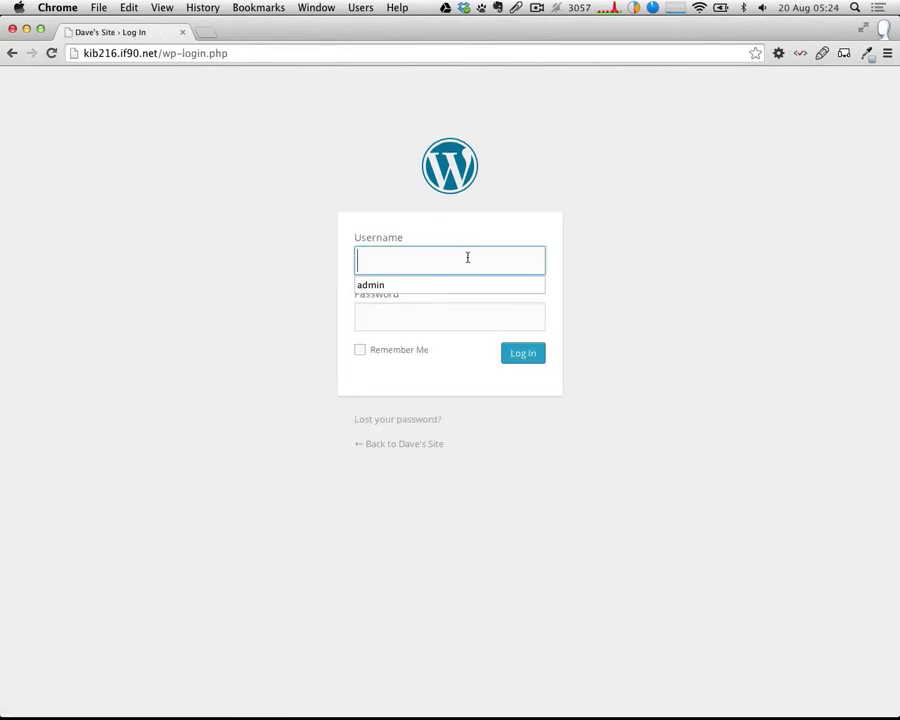
type("dave")
key("Tab")
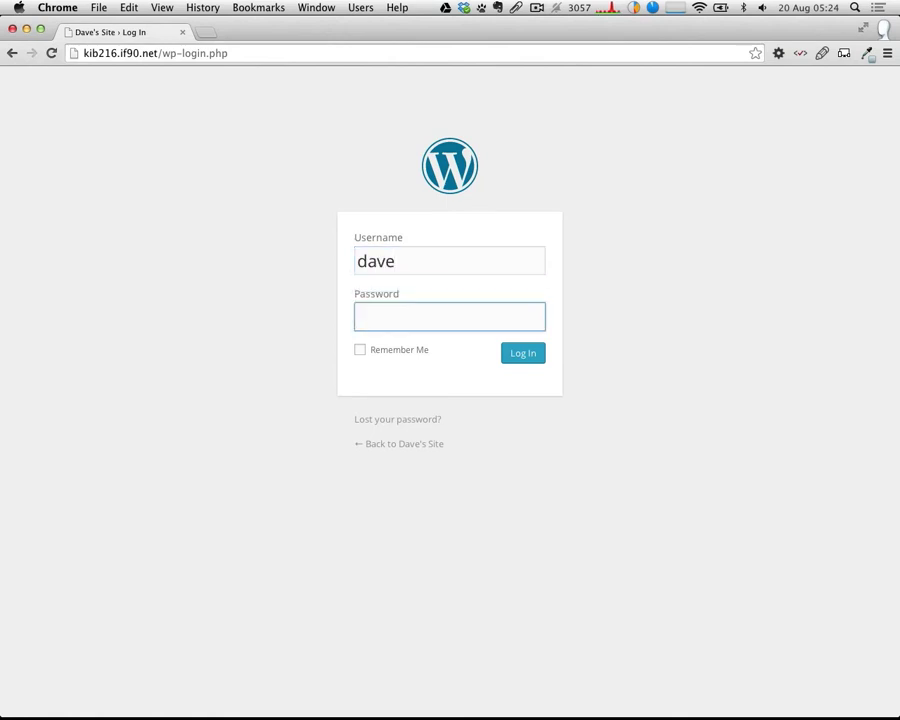
type("•••••••••••••••")
left_click(402, 350)
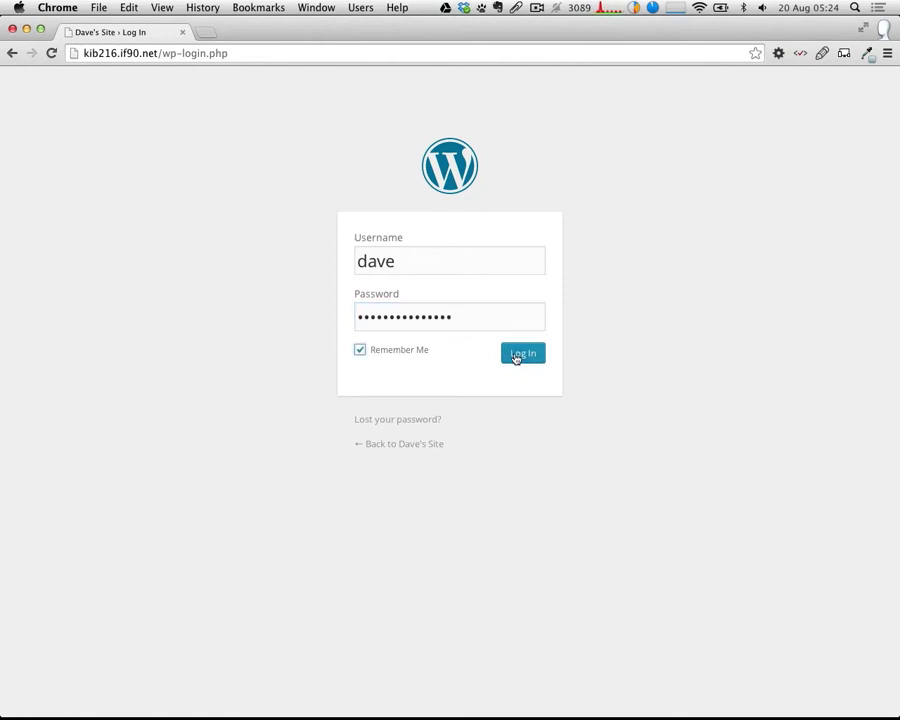
left_click(519, 355)
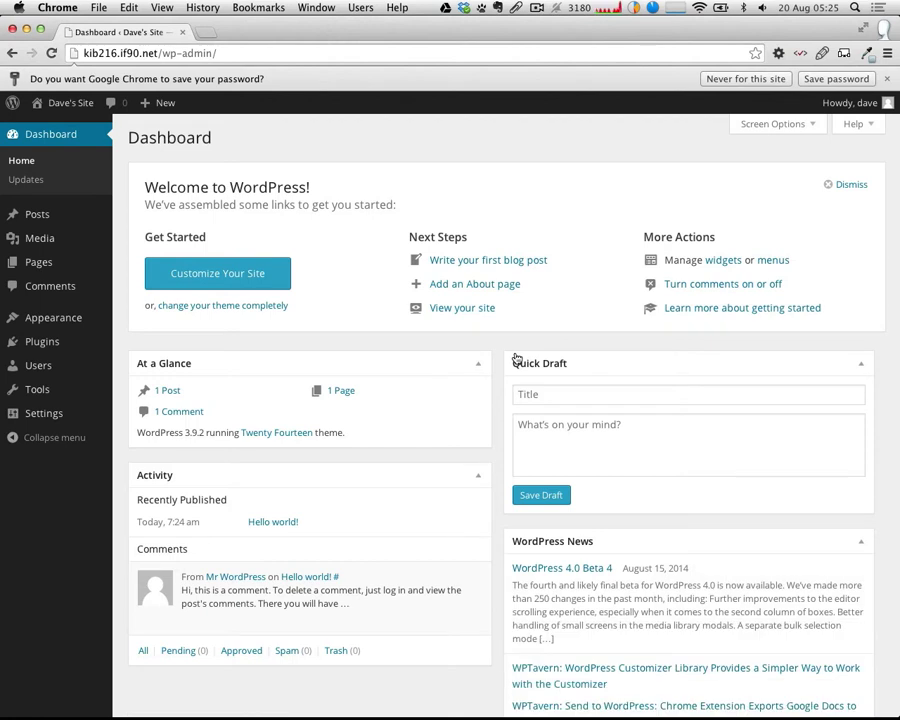
left_click(766, 79)
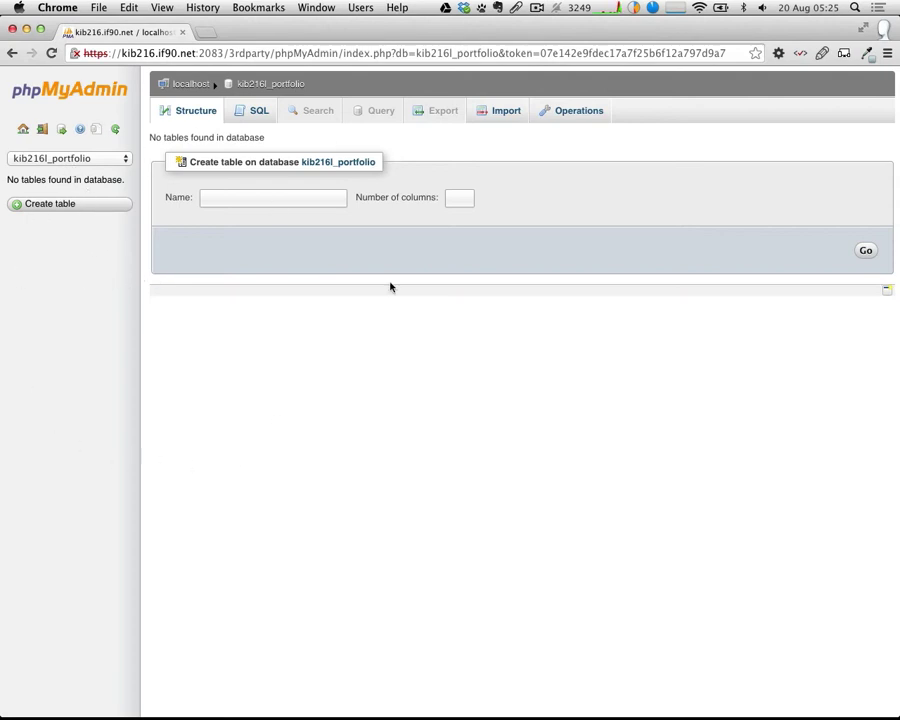
- Refresh phpMyAdmin to see the 11 wp_ tables, browse wp_users and wp_posts, then return to cPanel
key("super+r")
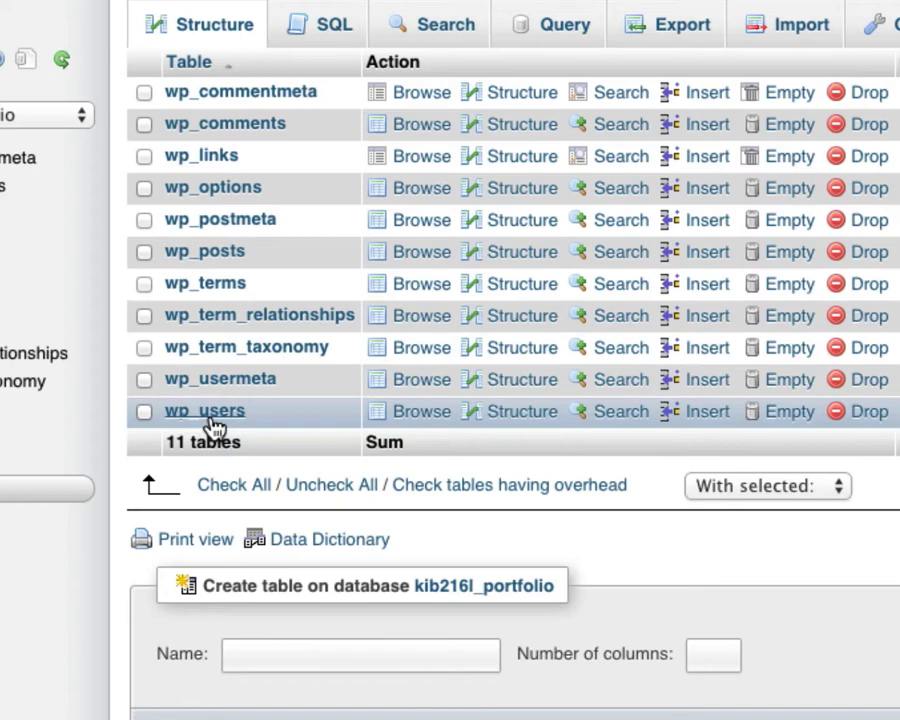
left_click(212, 418)
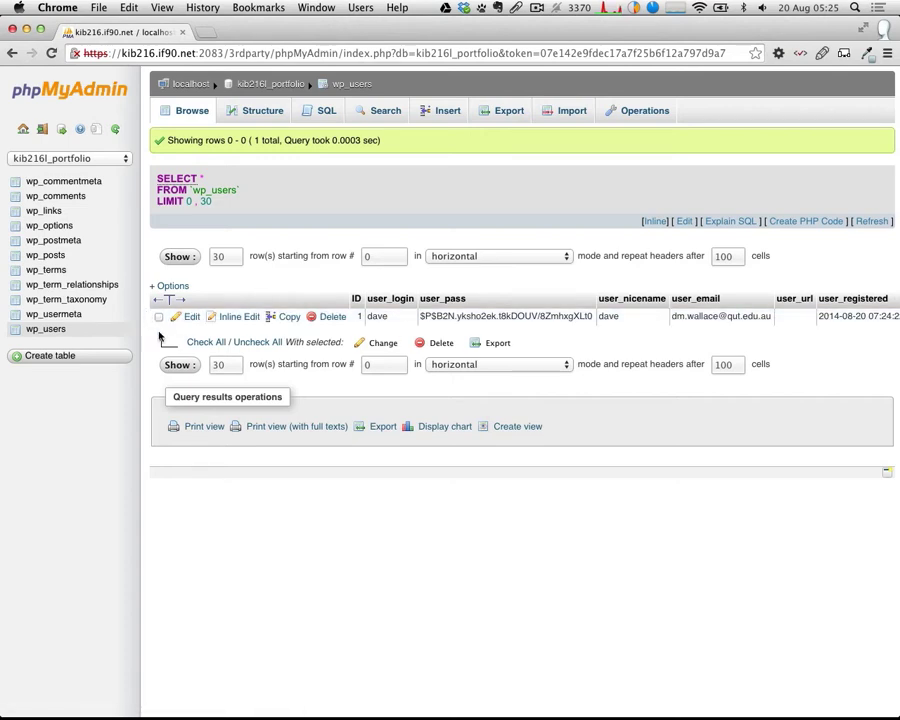
scroll(606, 326, "left", 5)
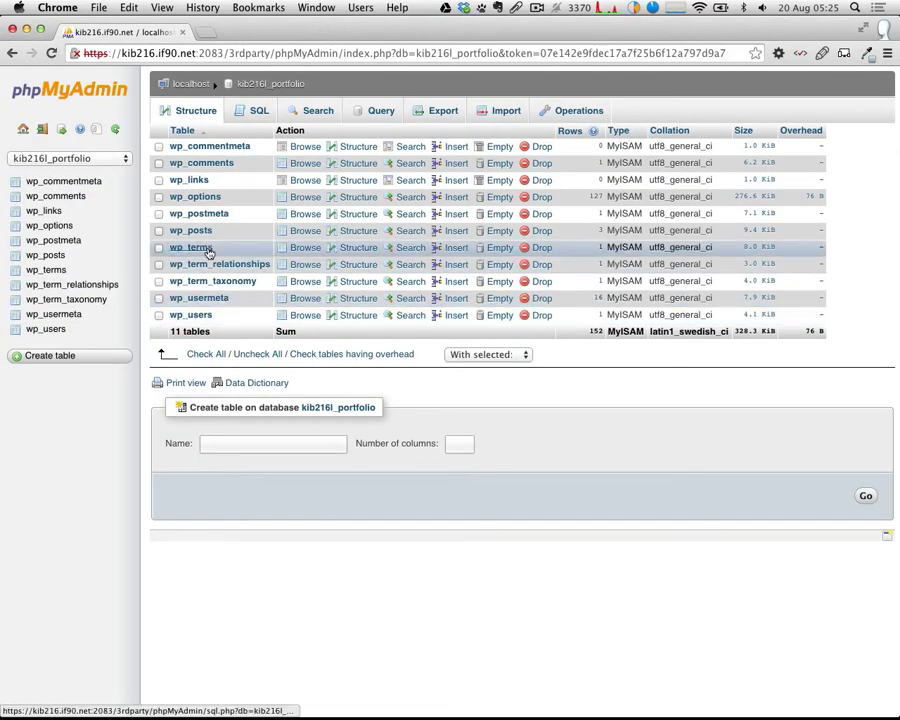
left_click(202, 231)
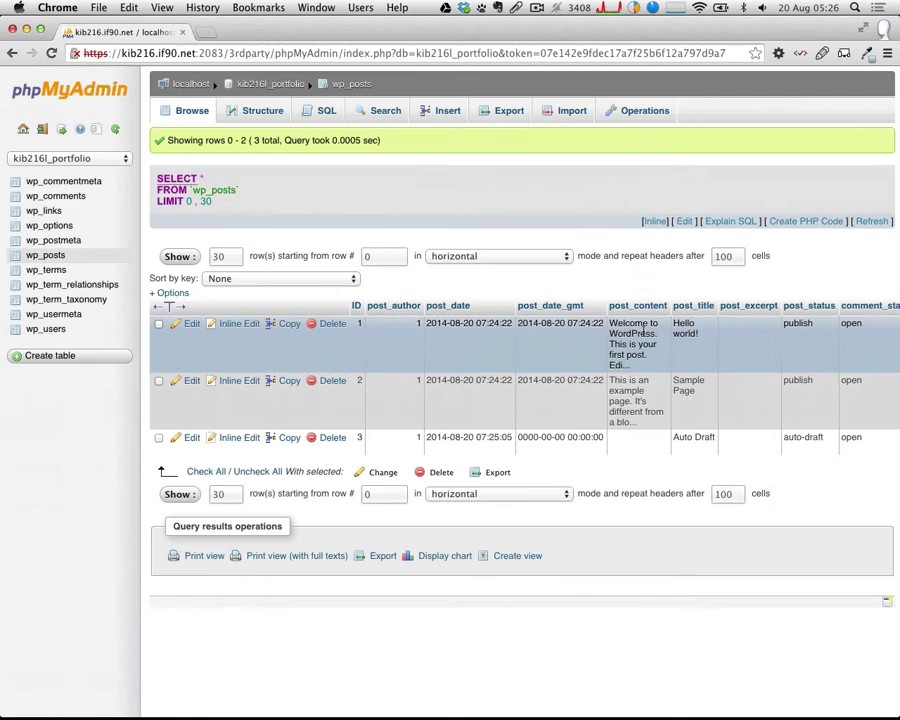
scroll(249, 354, "left", 5)
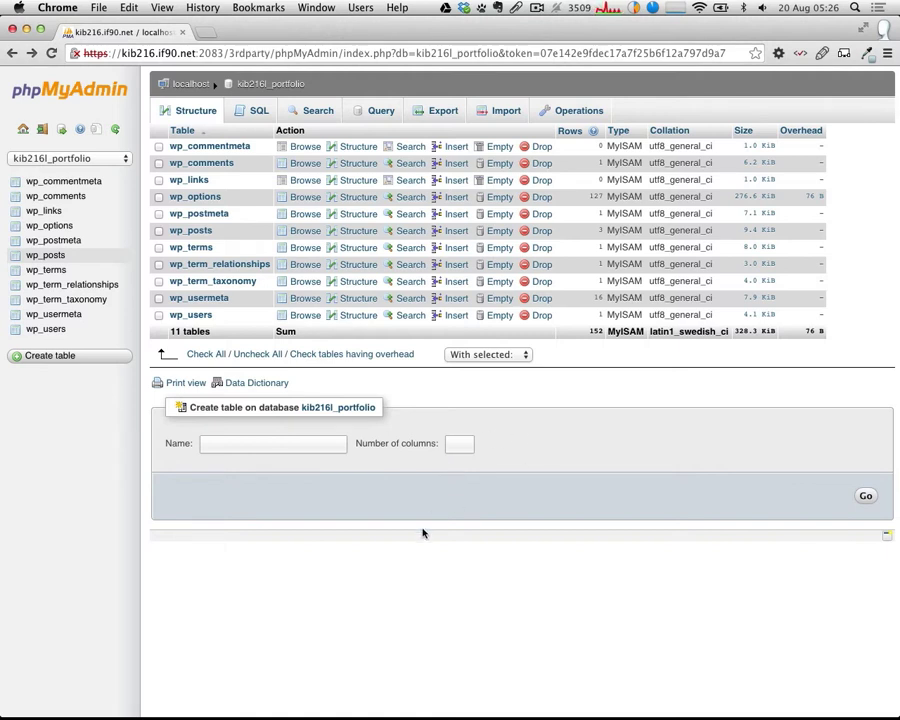
key("super+bracketleft")
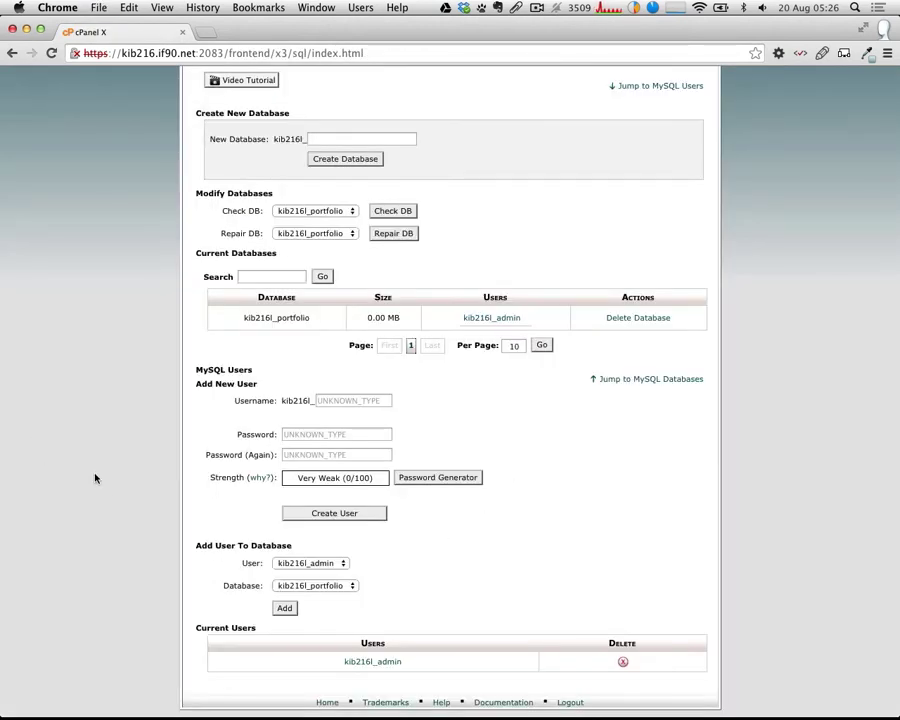
- Go back from cPanel's MySQL Databases page to the Dave's Site WordPress dashboard
key("super+bracketleft")
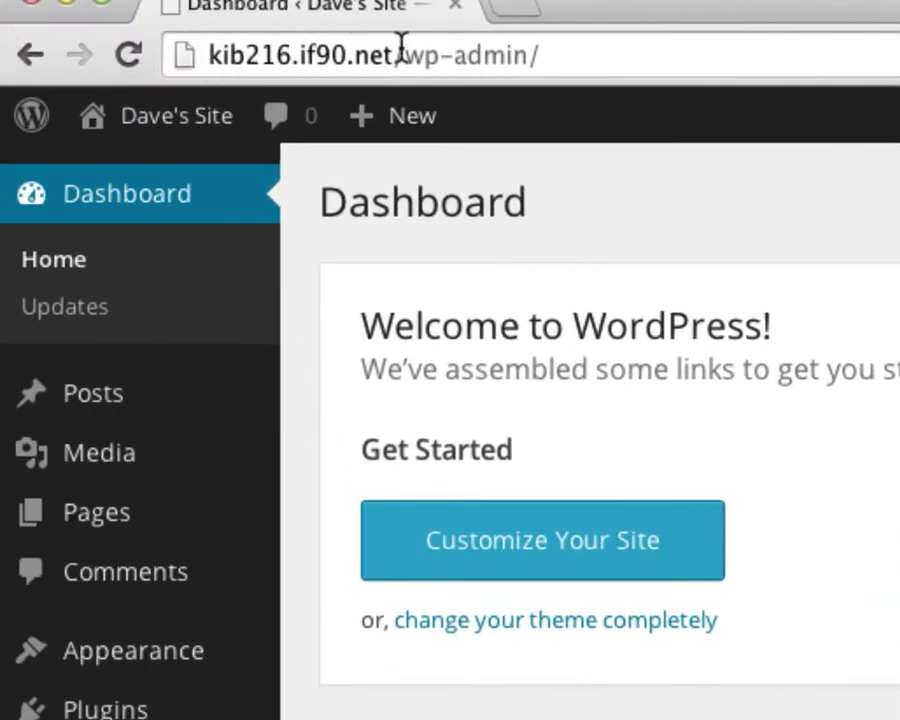
left_click_drag(401, 50, 551, 54)
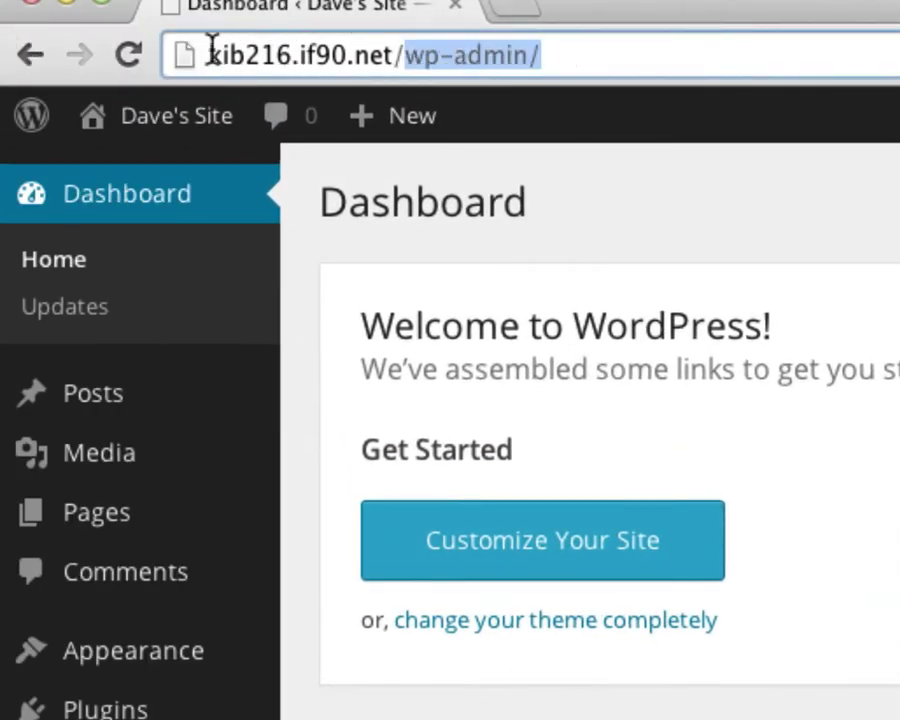
left_click_drag(212, 52, 527, 50)
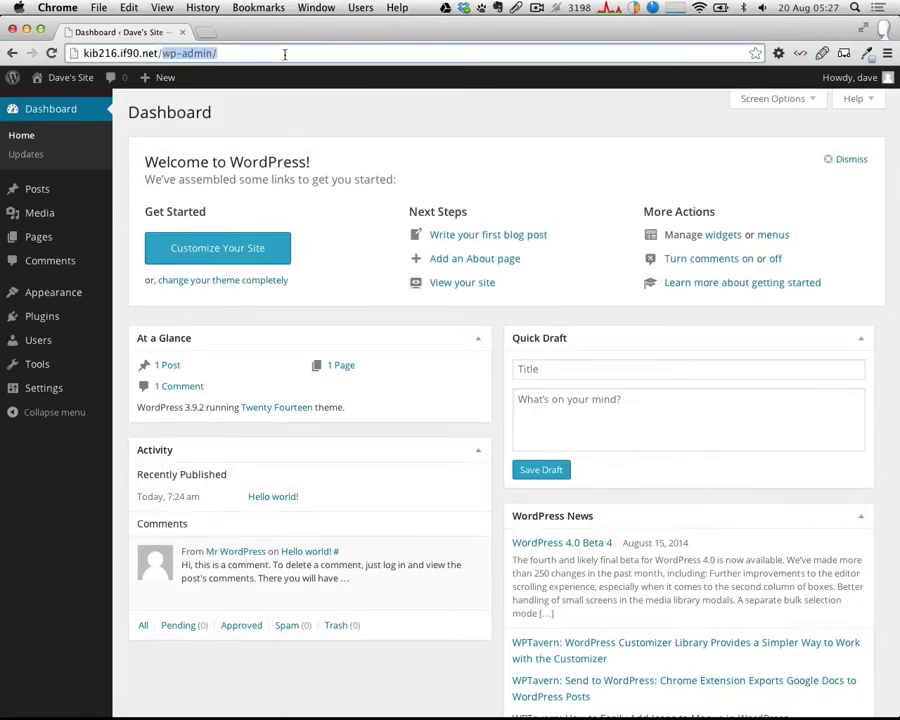
key("BackSpace")
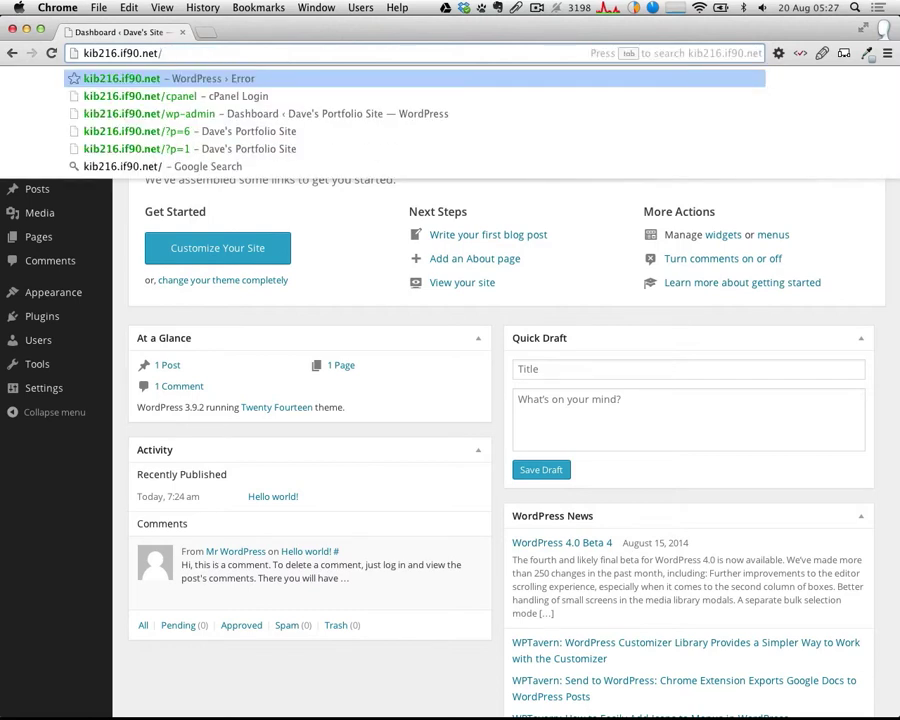
key("Return")
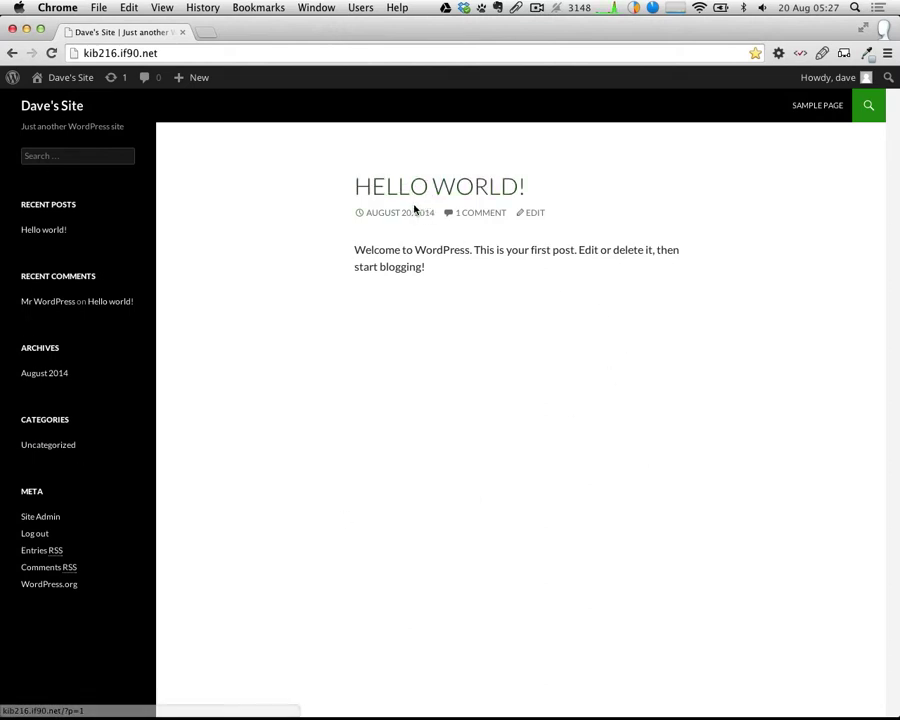
left_click(411, 197)
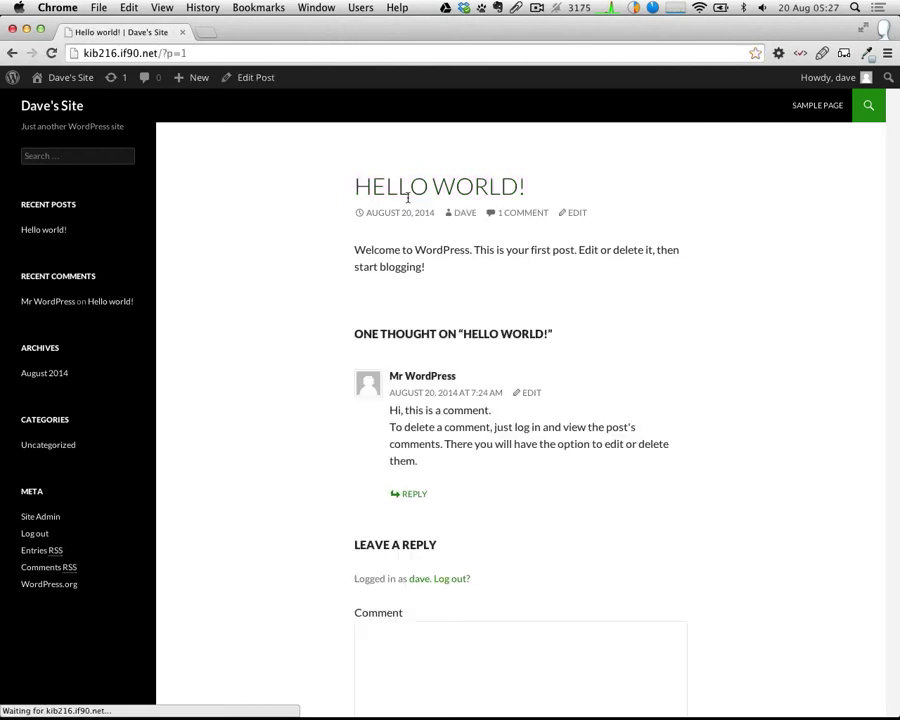
scroll(386, 388, "down", 3)
scroll(386, 388, "up", 3)
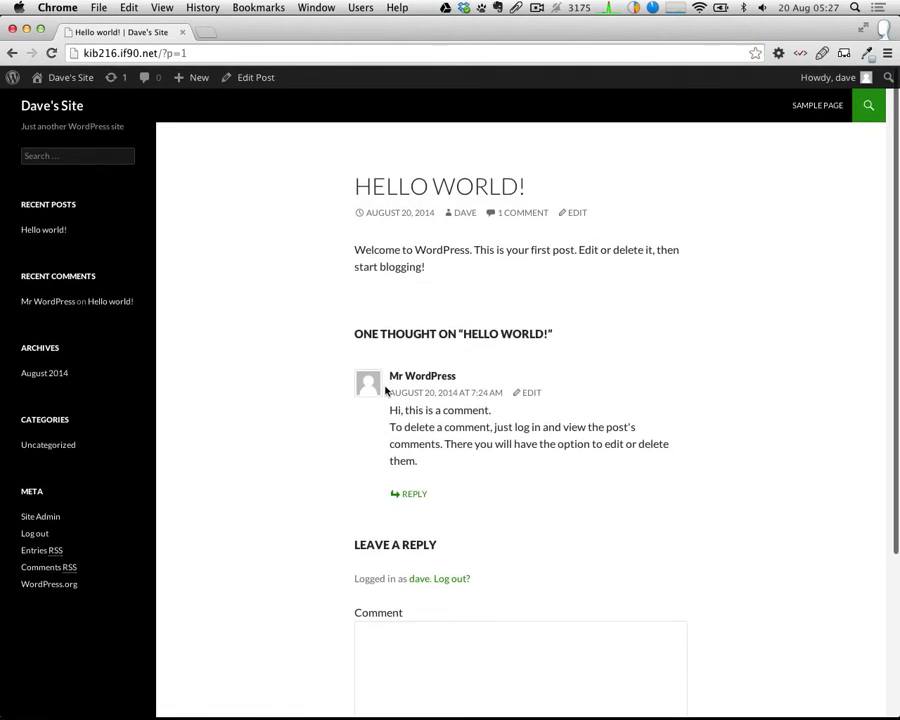
scroll(386, 390, "left", 5)
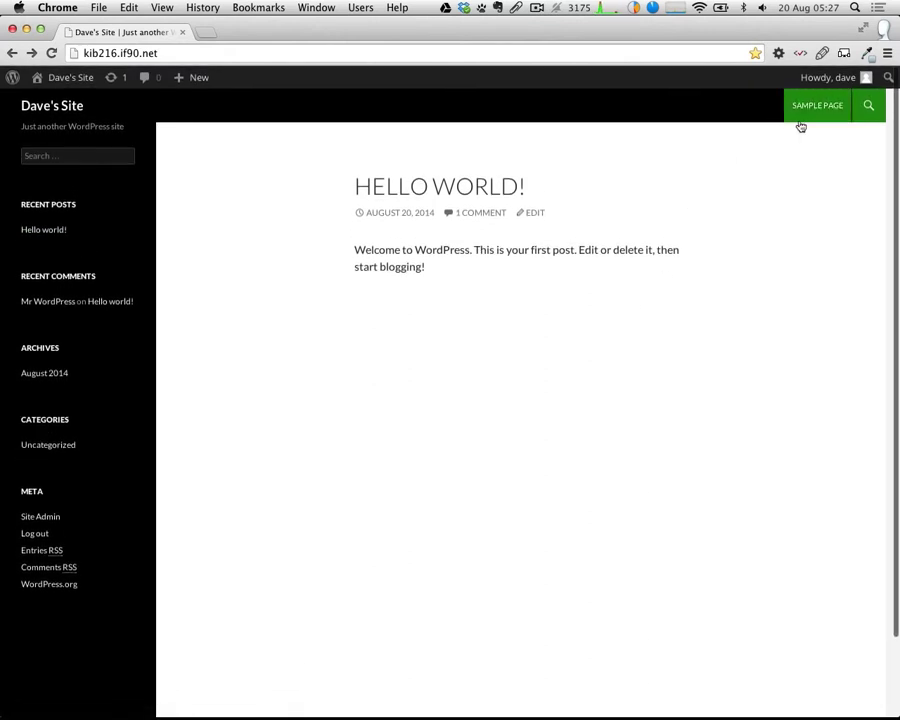
left_click(814, 111)
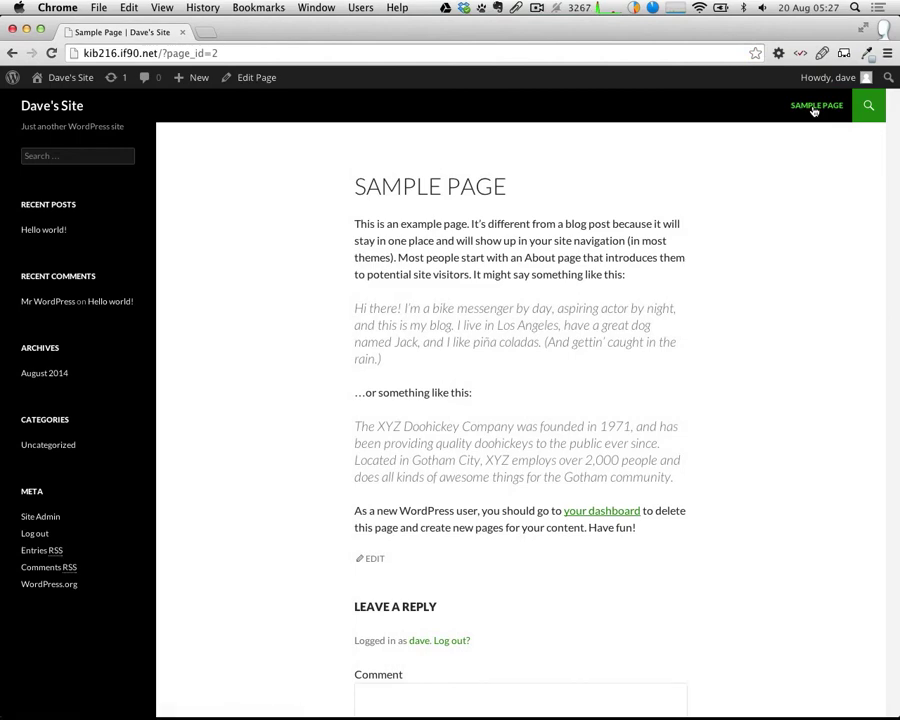
scroll(548, 355, "down", 3)
scroll(548, 355, "up", 3)
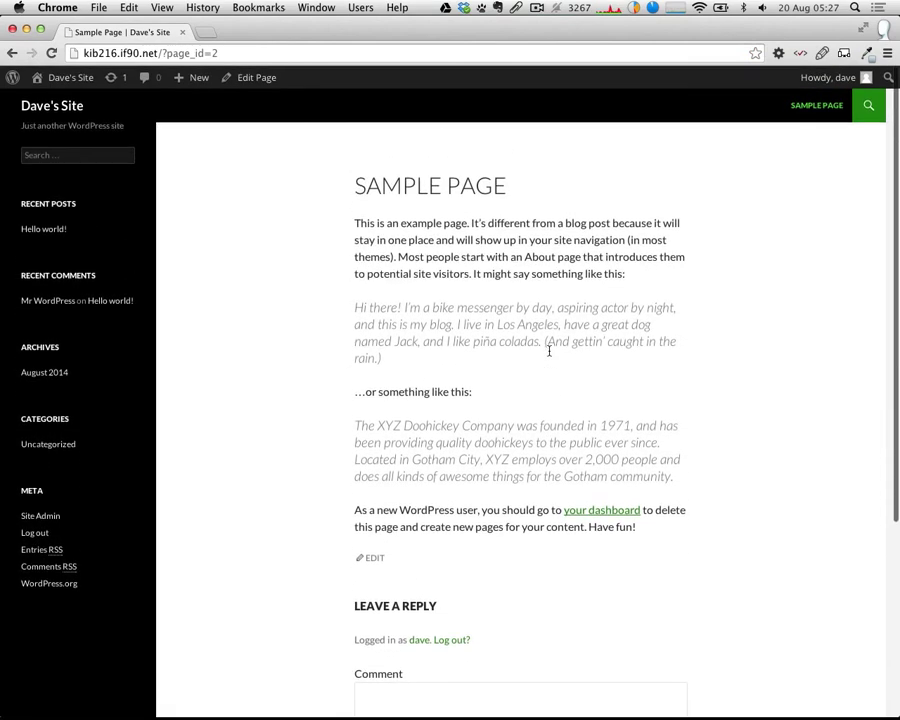
scroll(548, 355, "down", 5)
scroll(548, 355, "up", 5)
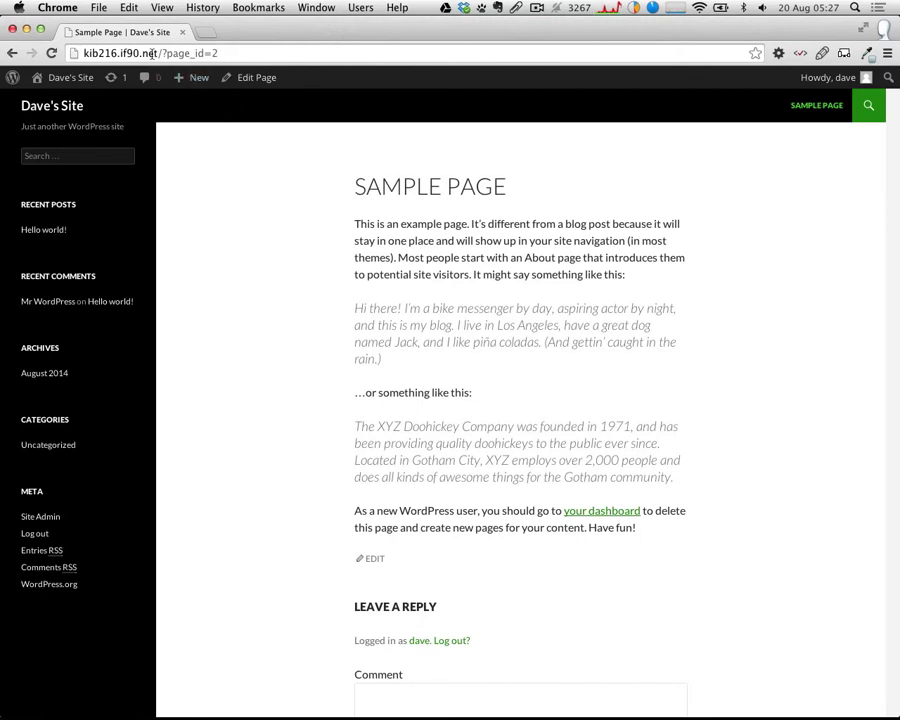
left_click_drag(161, 55, 305, 56)
key("BackSpace")
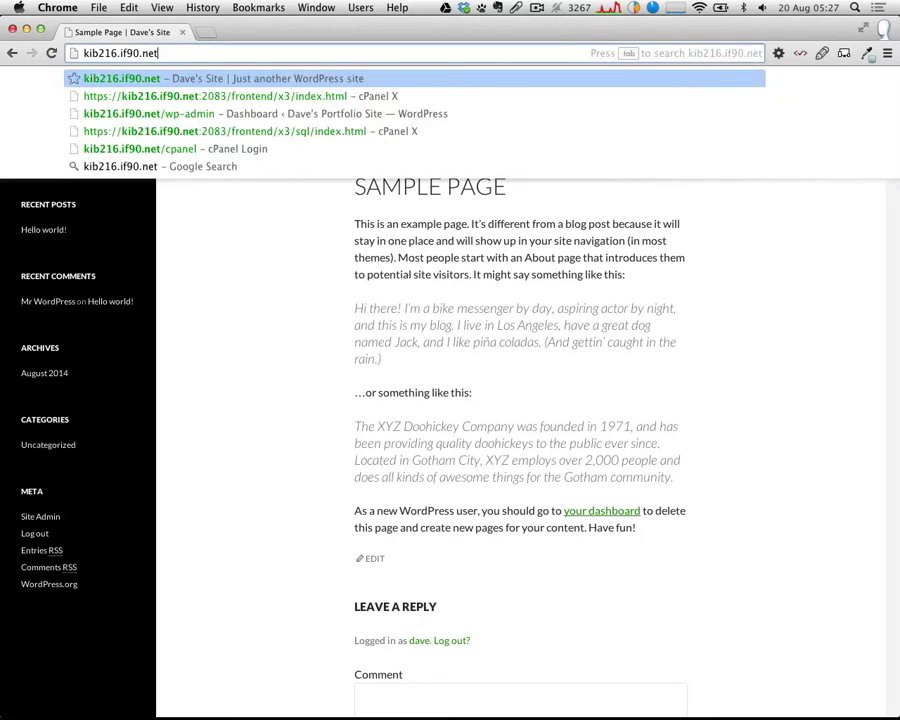
type("/w")
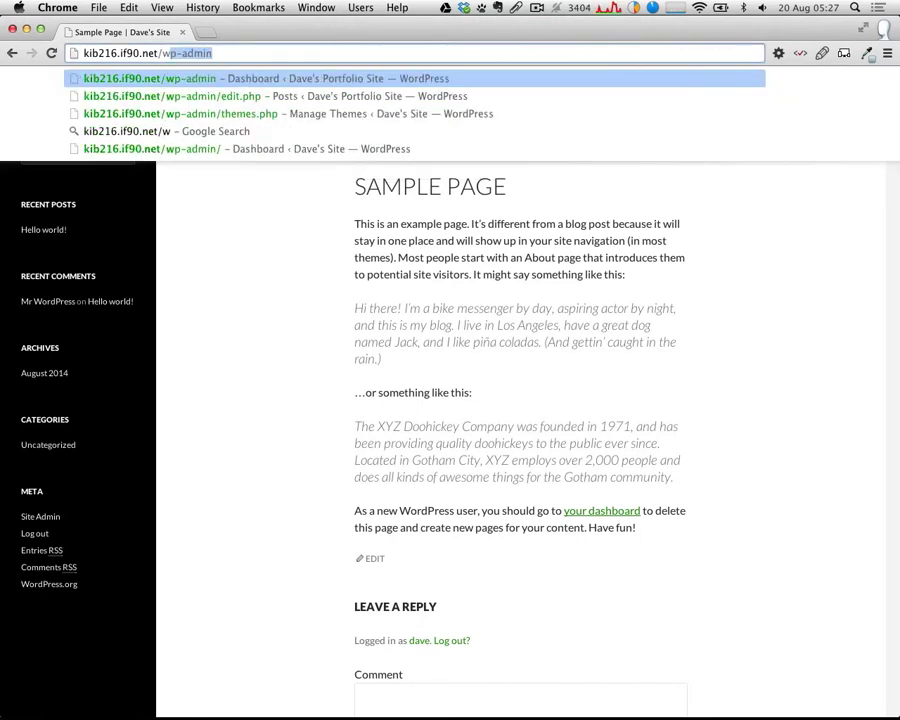
key("Return")
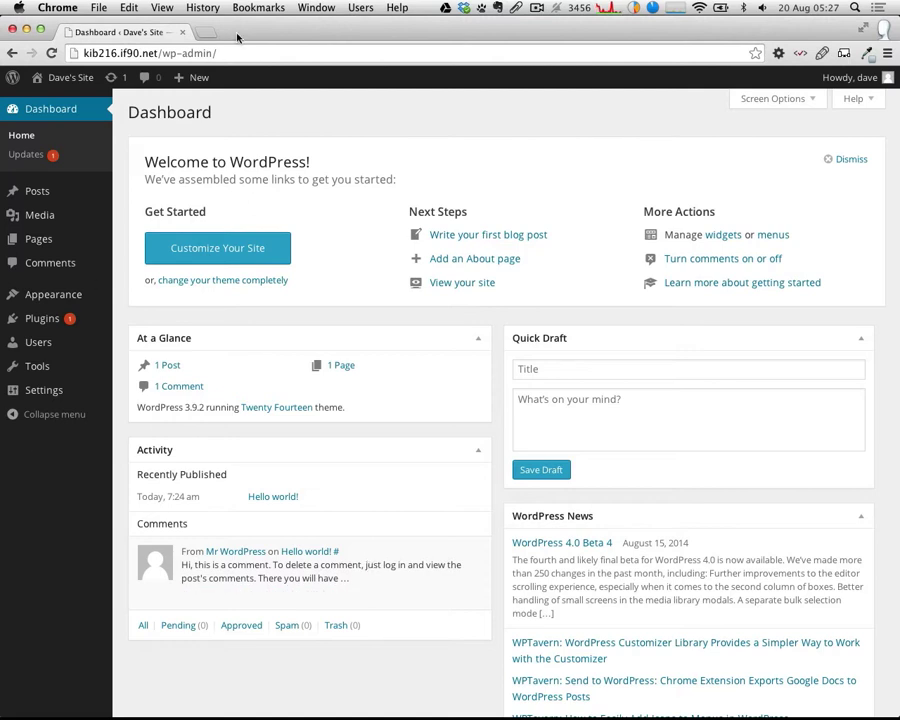
- Check the Updates page, then the Posts list, briefly opening Hello world! for editing
left_click(27, 155)
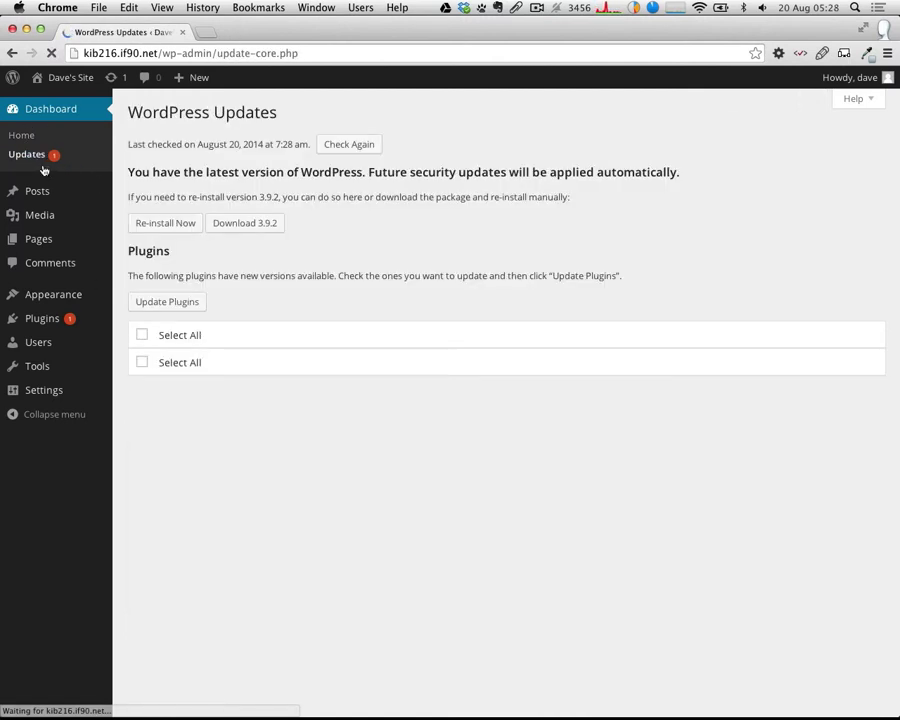
mouse_move(18, 195)
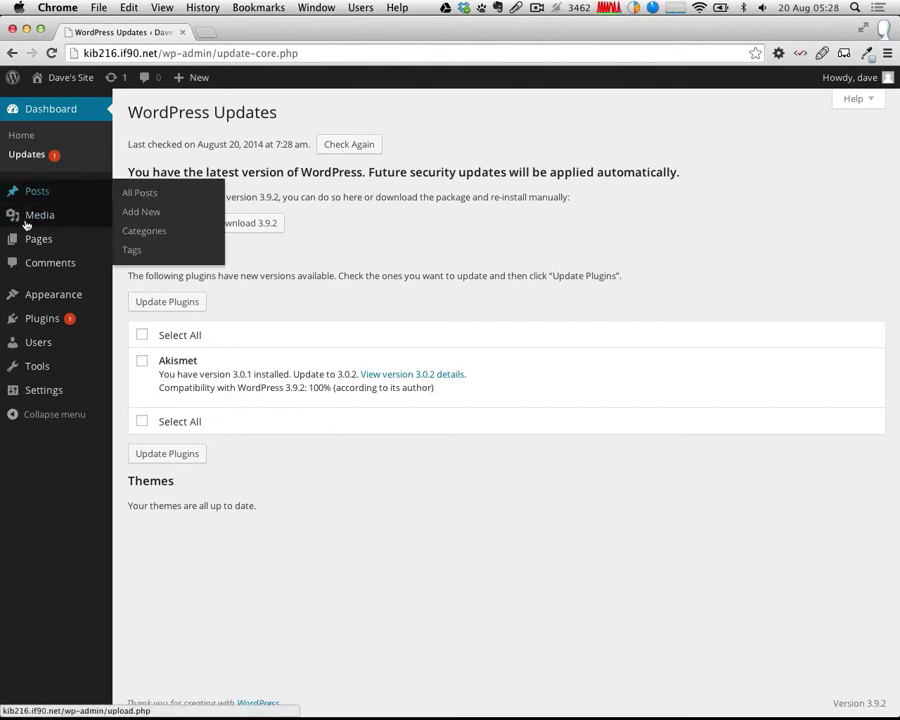
mouse_move(30, 221)
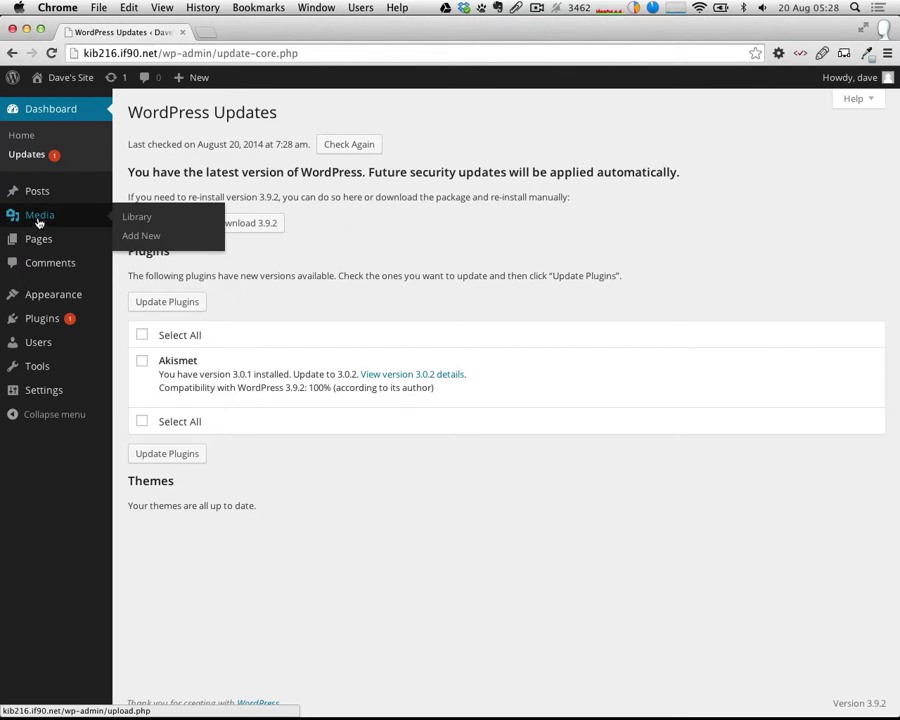
left_click(46, 196)
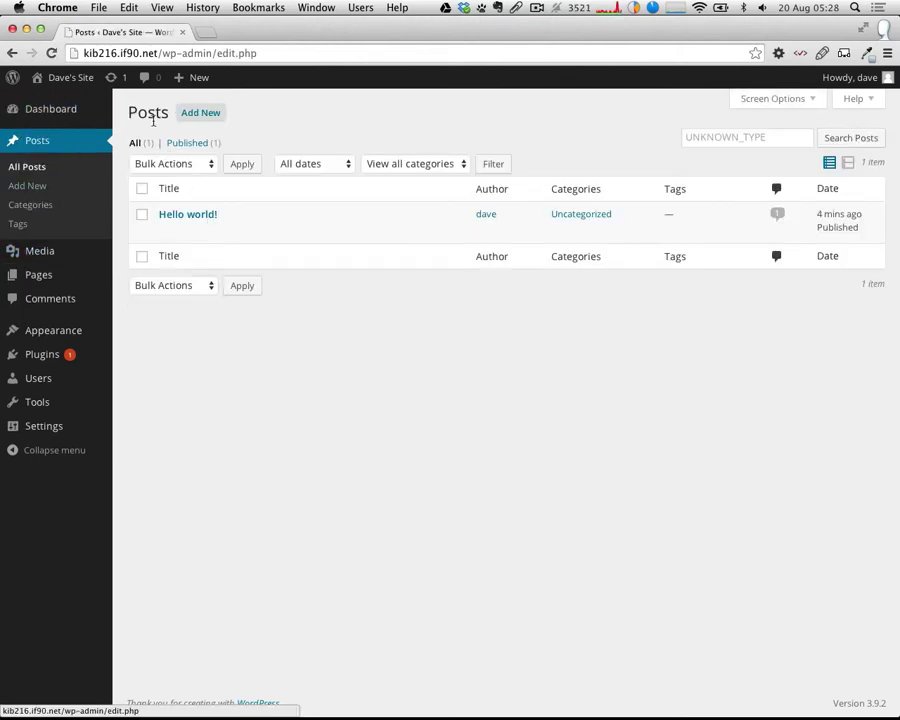
left_click(185, 216)
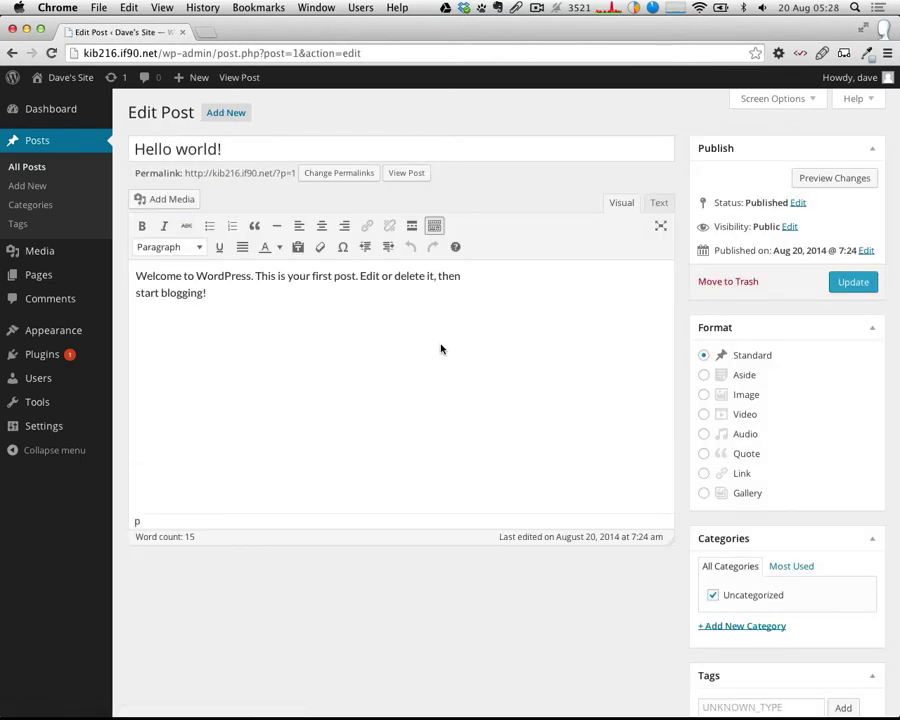
key("super+bracketleft")
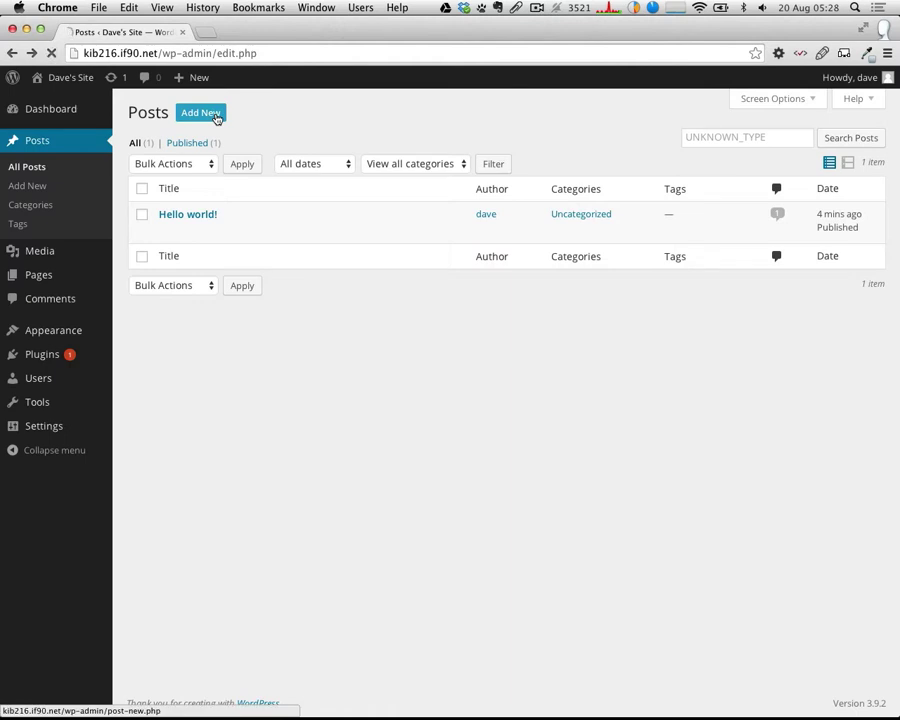
- Write 'A second post' with body 'Some content for the second post goes here...' and publish it
left_click(215, 117)
type("A")
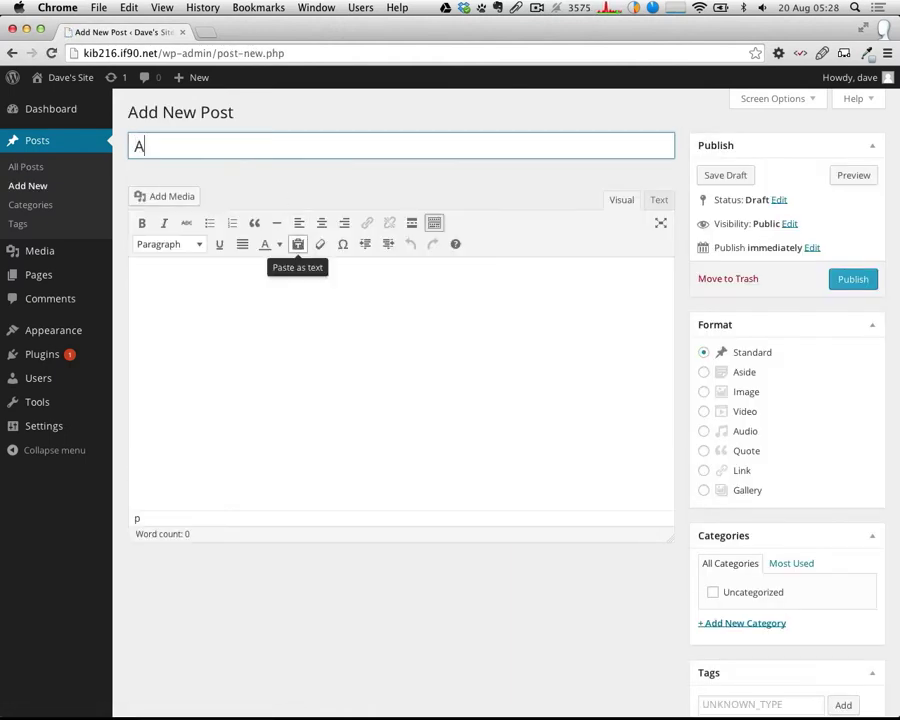
type(" second post")
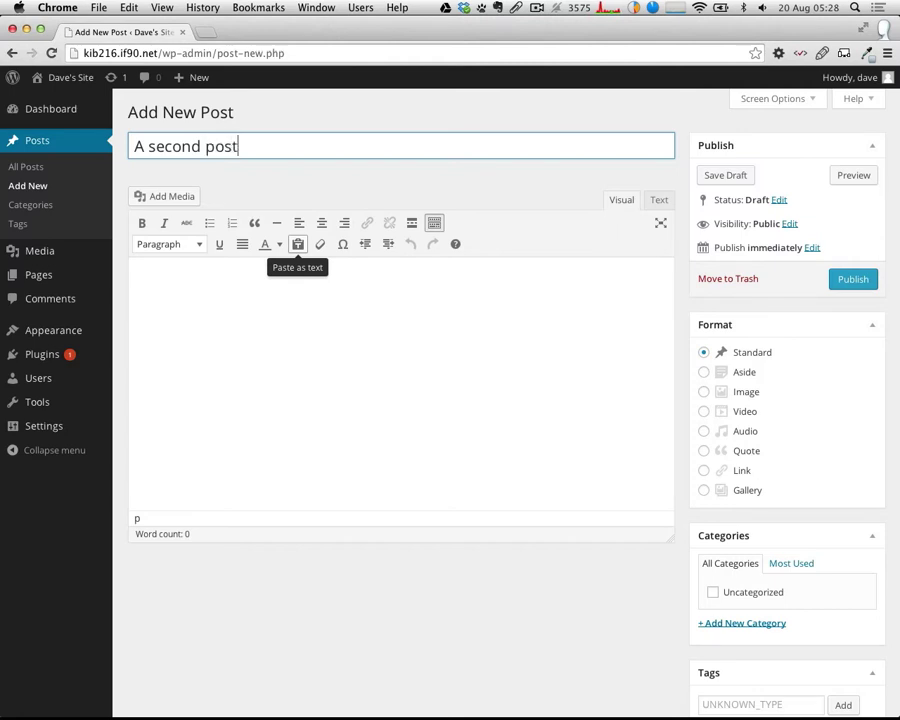
key("Tab")
type("S")
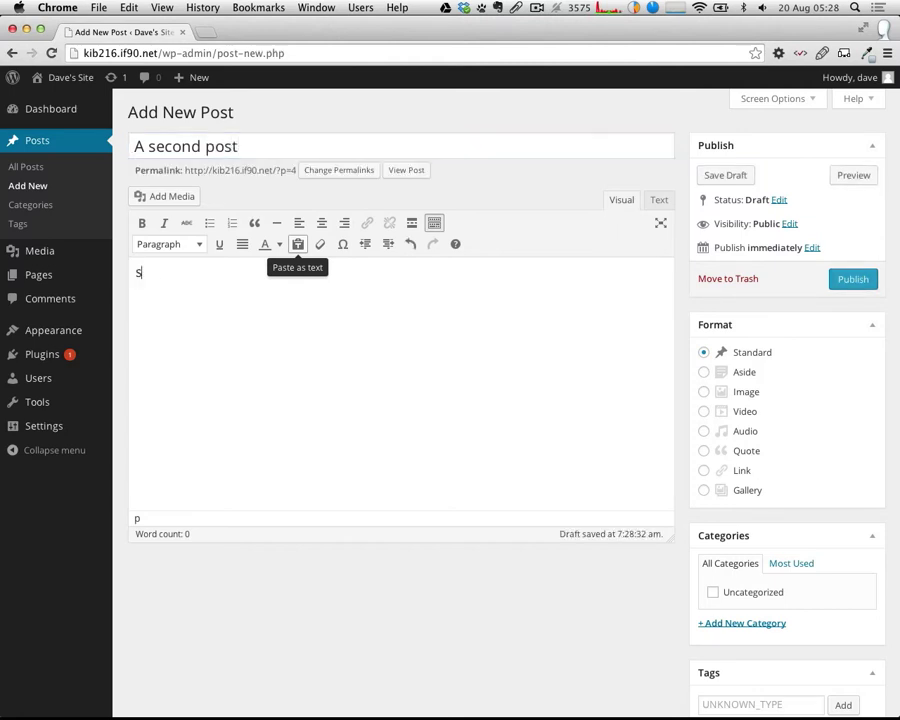
type("ome content for the ")
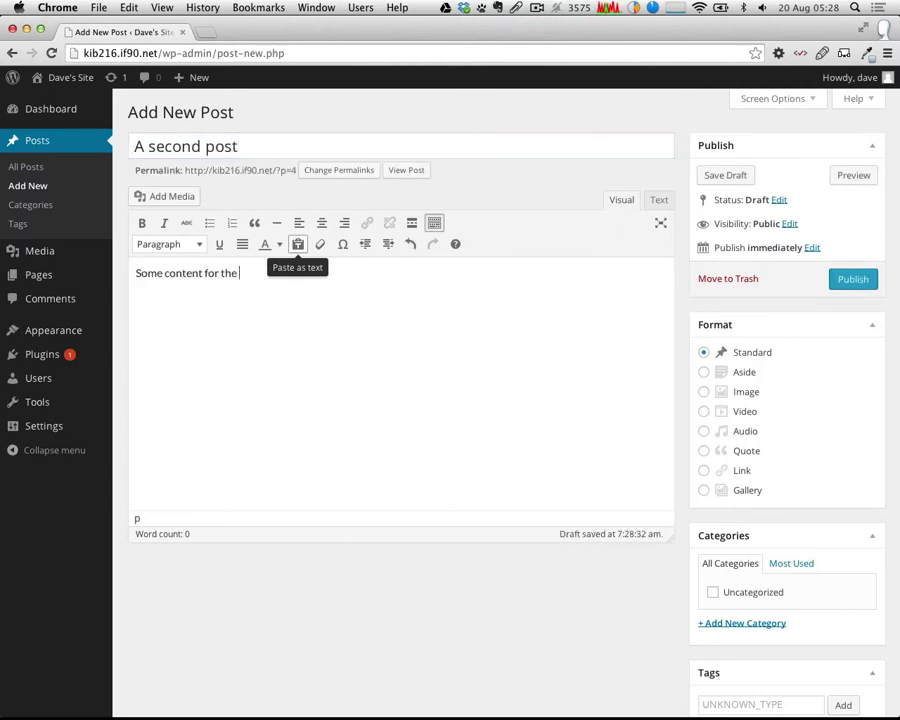
type("second p")
type("ost.")
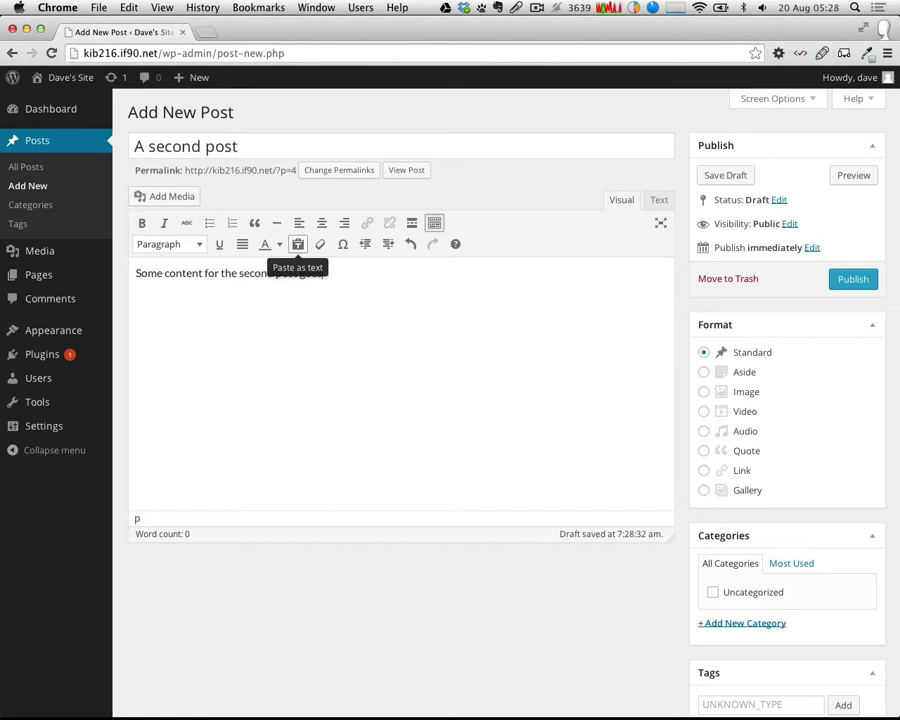
type("e...")
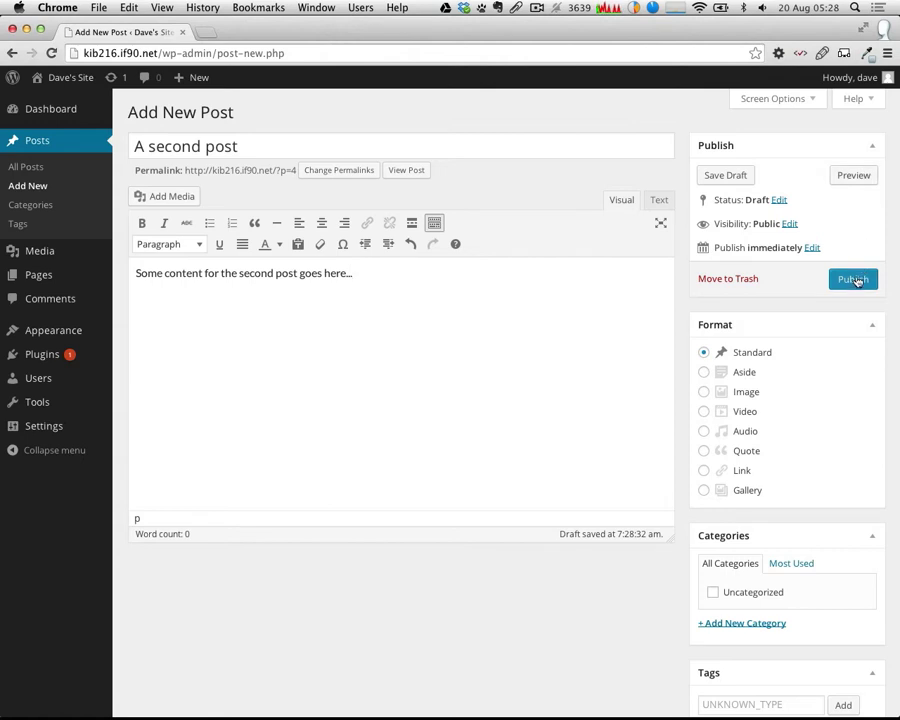
left_click(853, 279)
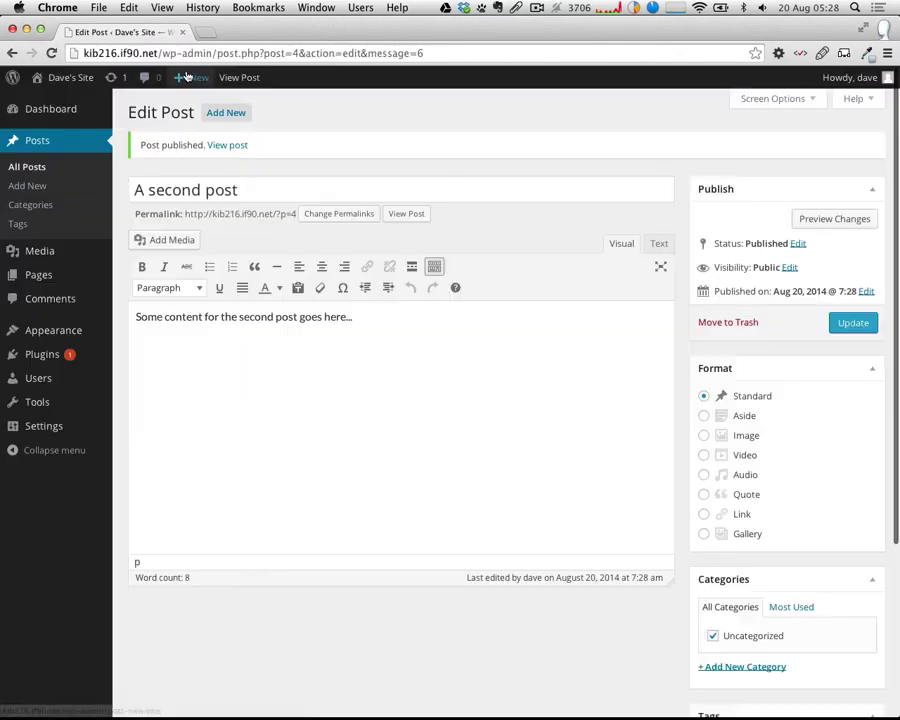
- View the live site's front page showing both posts, then return to the post editor
left_click(88, 78, "super")
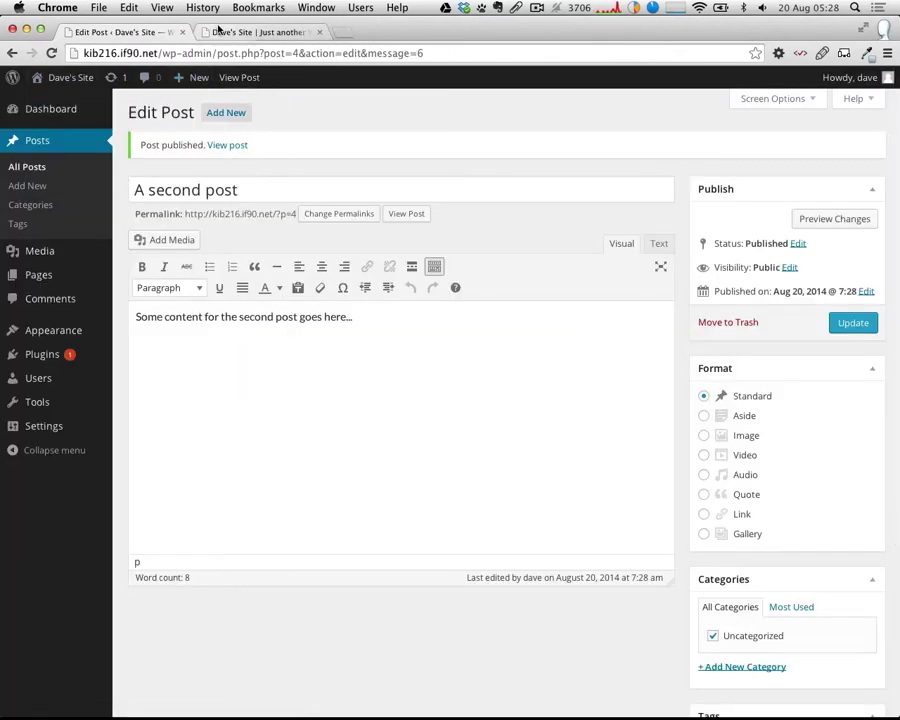
left_click(217, 31)
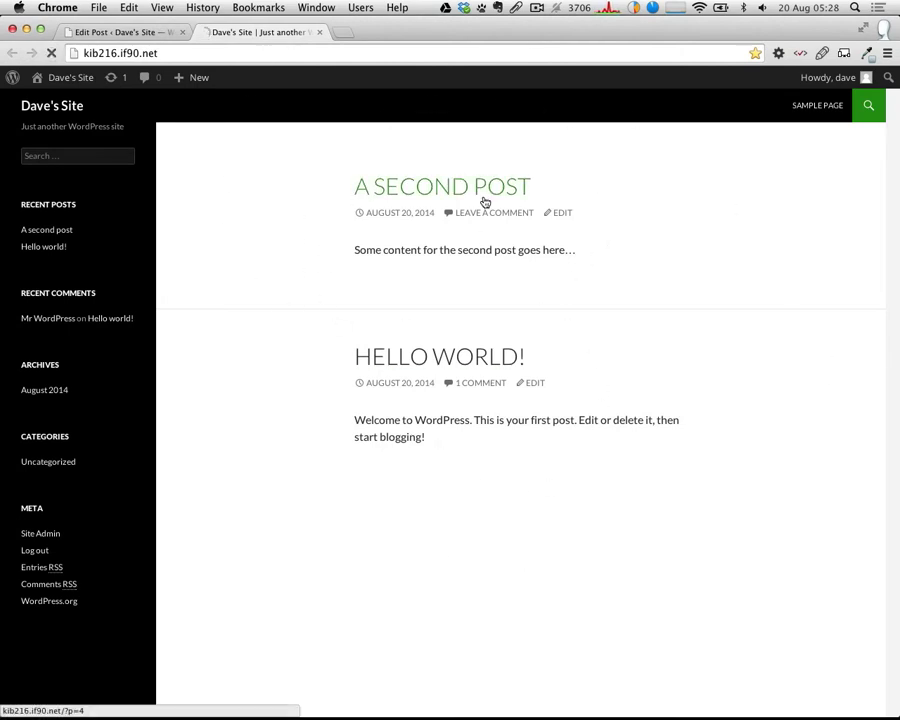
key("super+bracketleft")
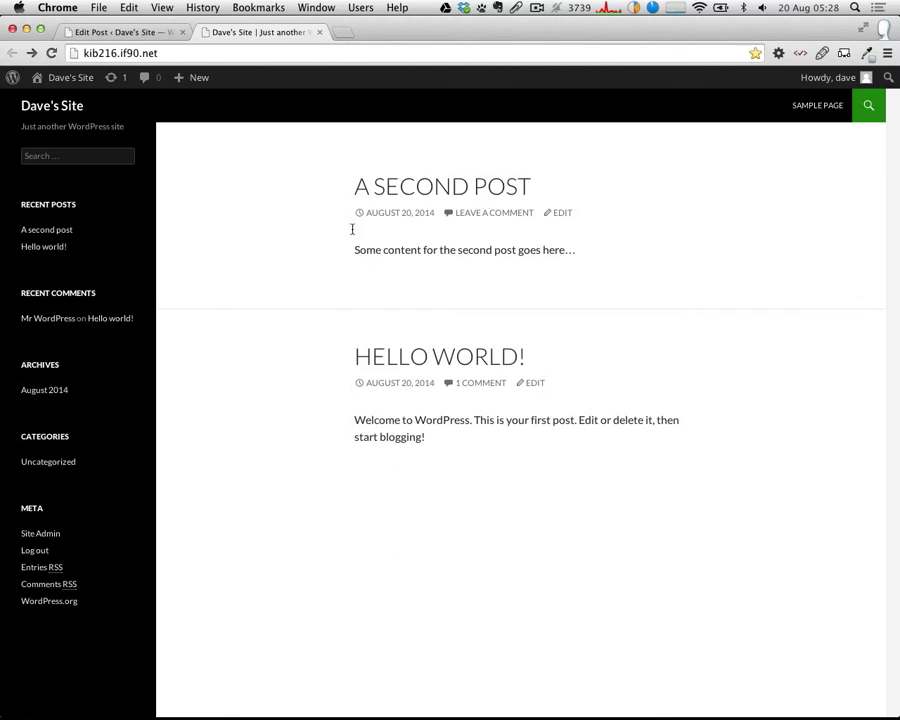
left_click(117, 33)
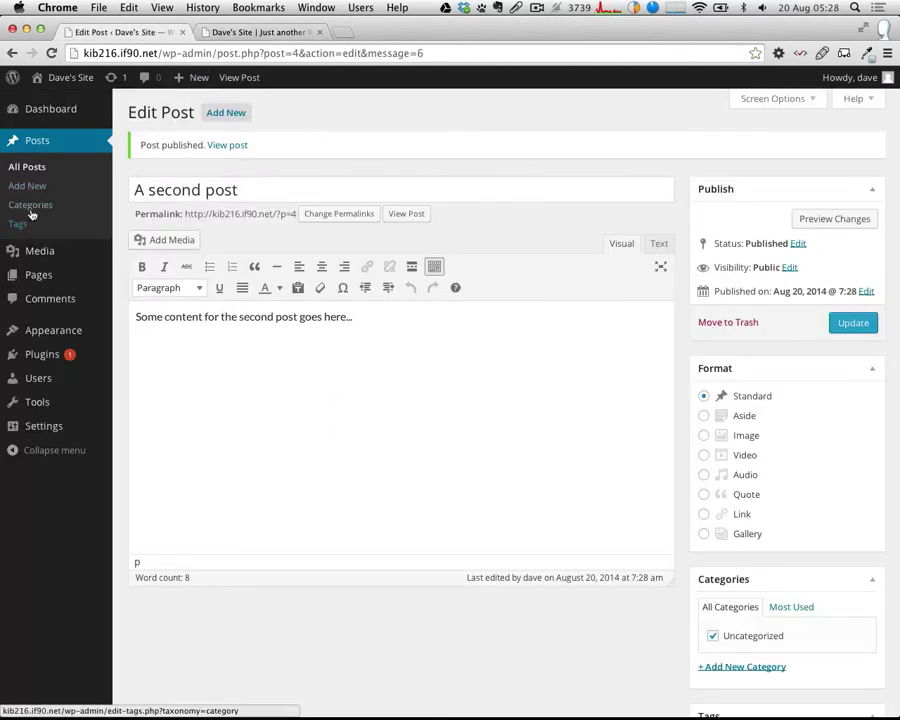
- Open the admin Pages list and preview Sample Page on the live site
mouse_move(37, 260)
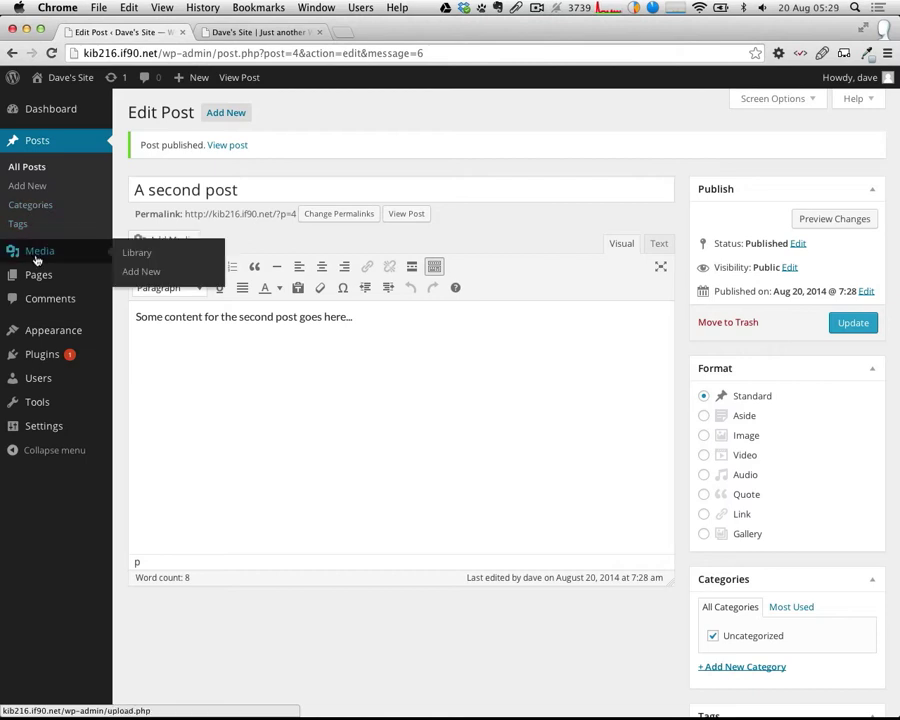
left_click(40, 278)
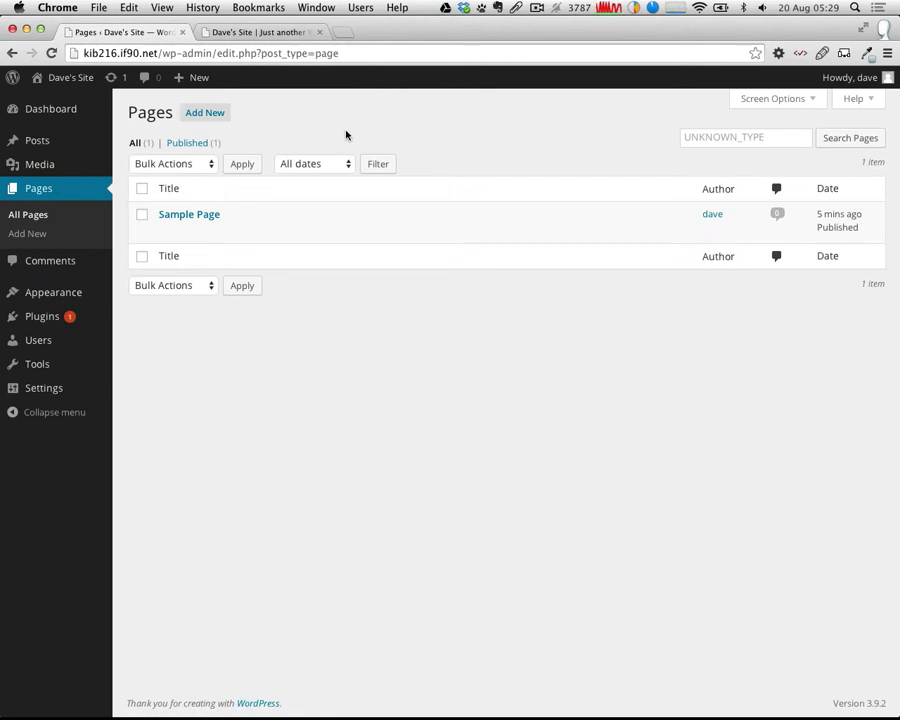
left_click(240, 31)
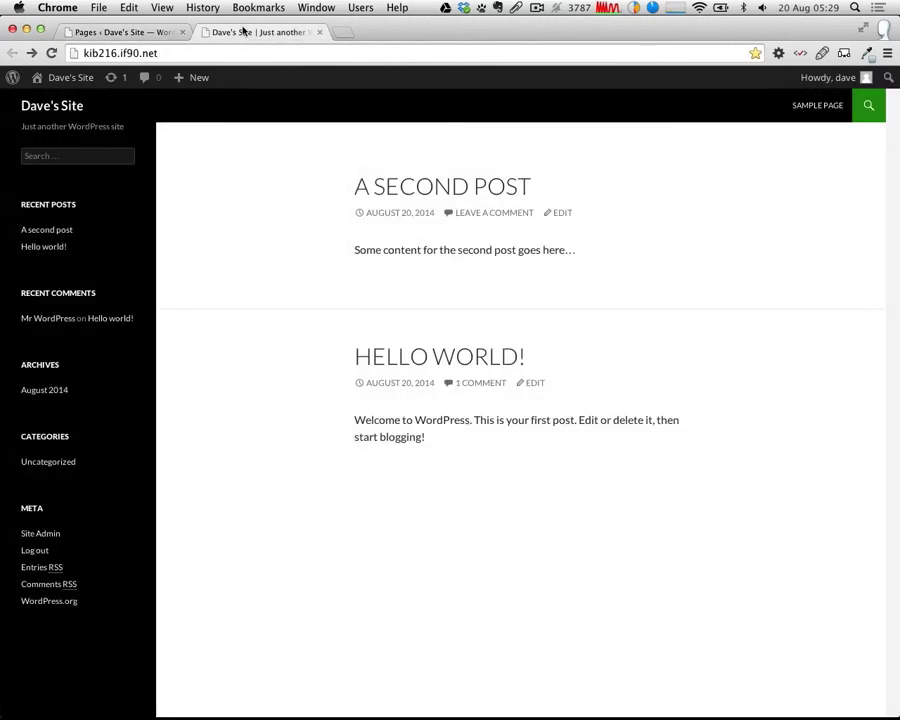
left_click(816, 108)
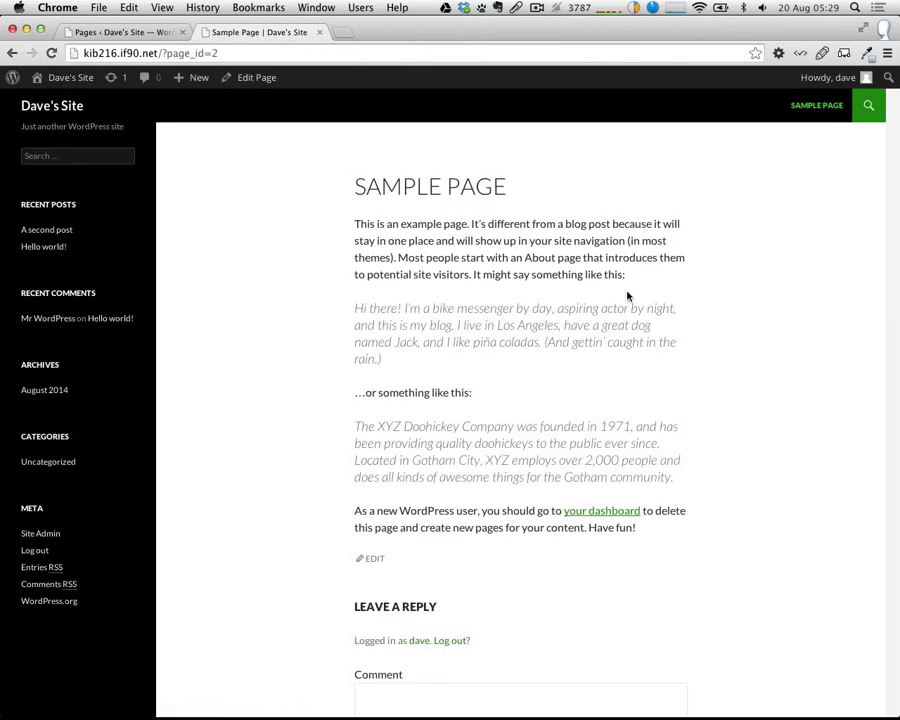
key("super+bracketleft")
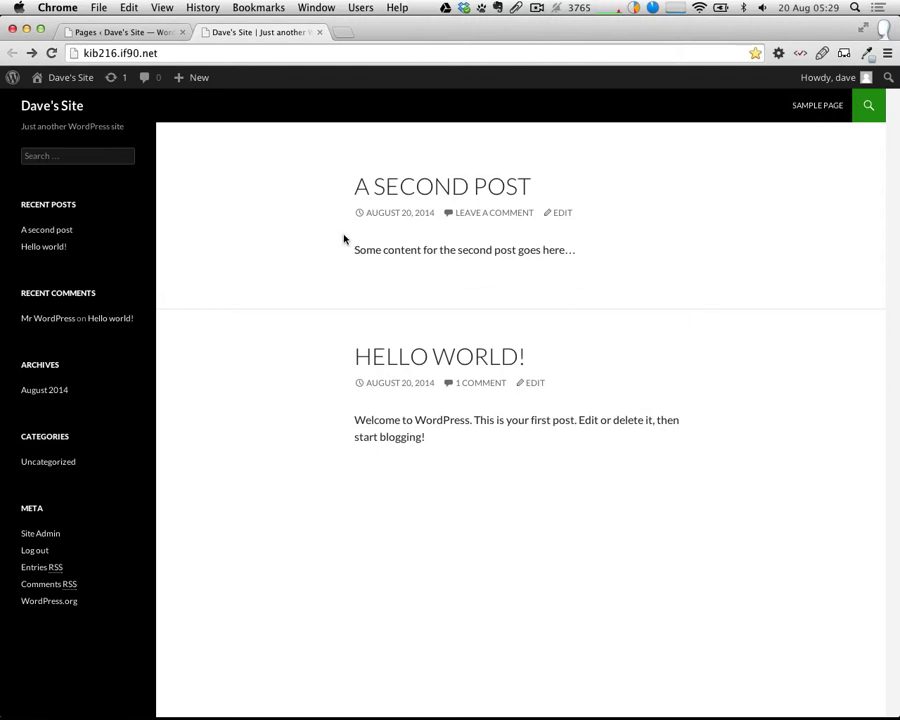
left_click(130, 32)
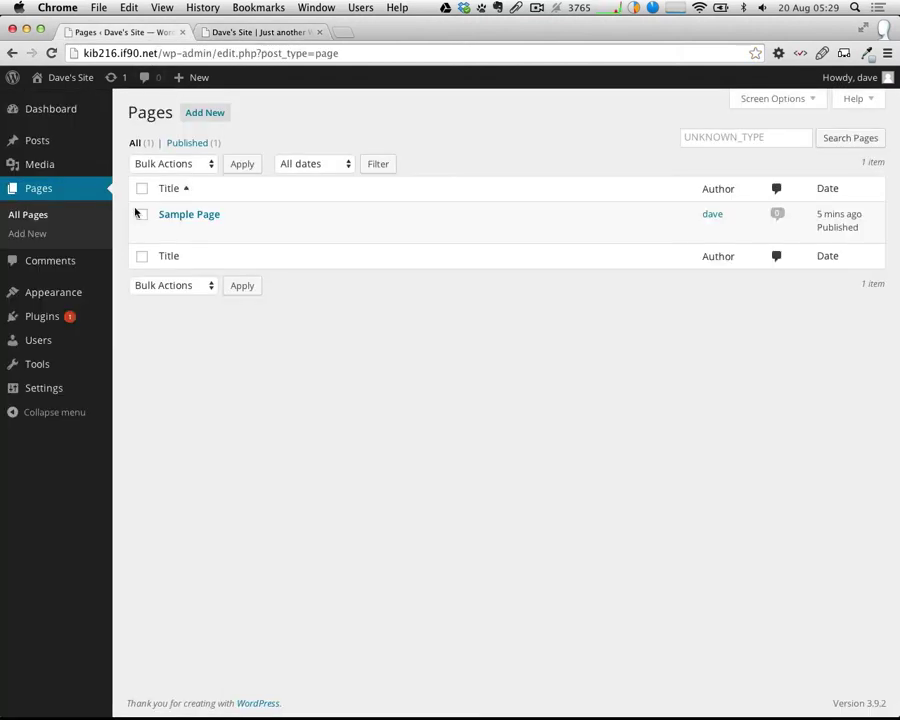
- Browse the Comments list, the installed Plugins list, and the Add New plugins page
left_click(36, 268)
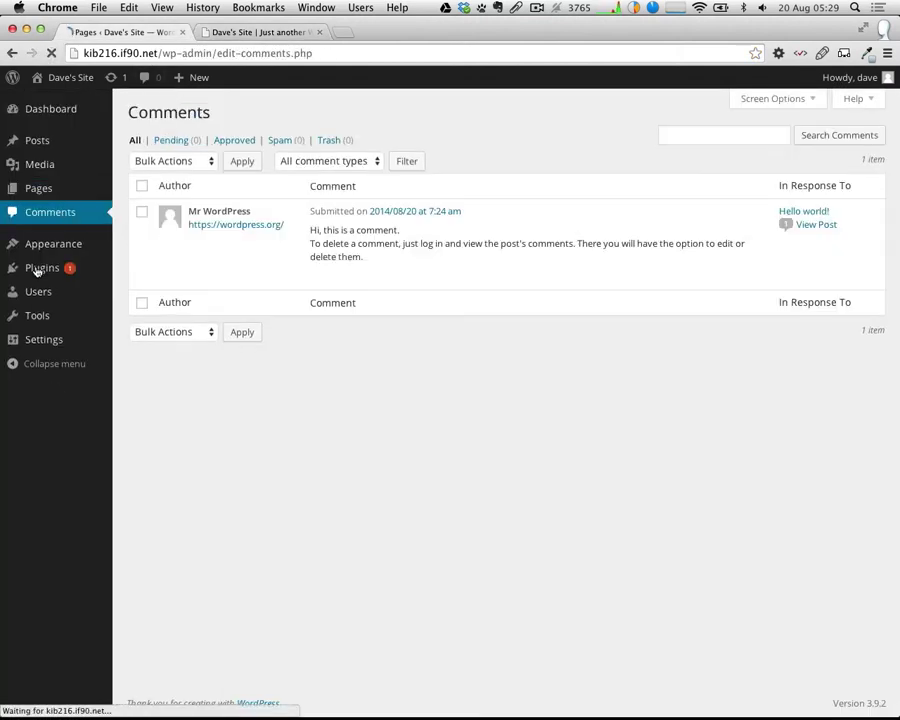
mouse_move(50, 245)
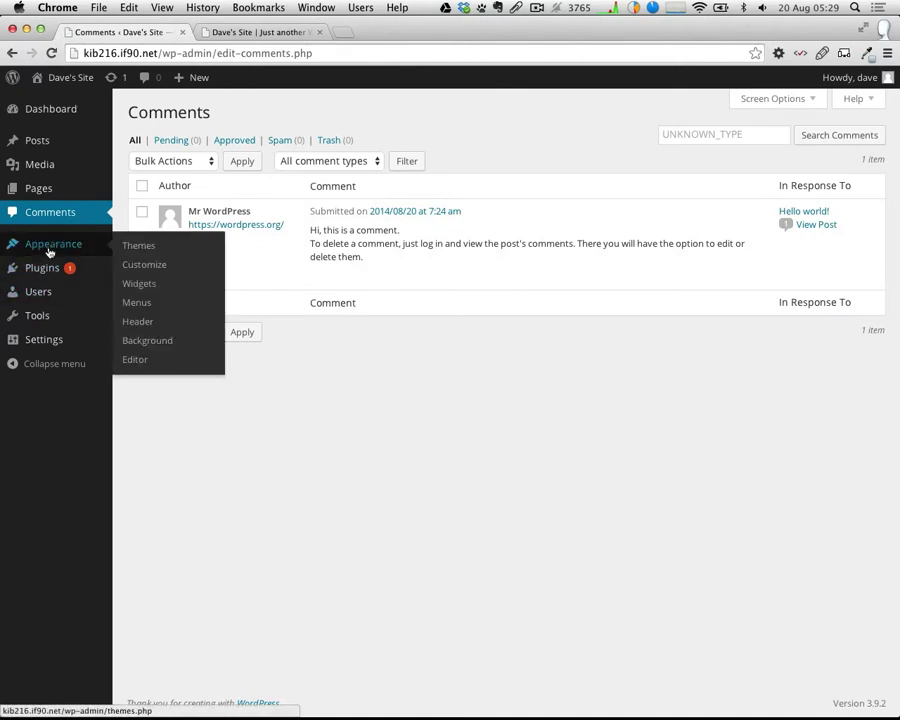
left_click(44, 275)
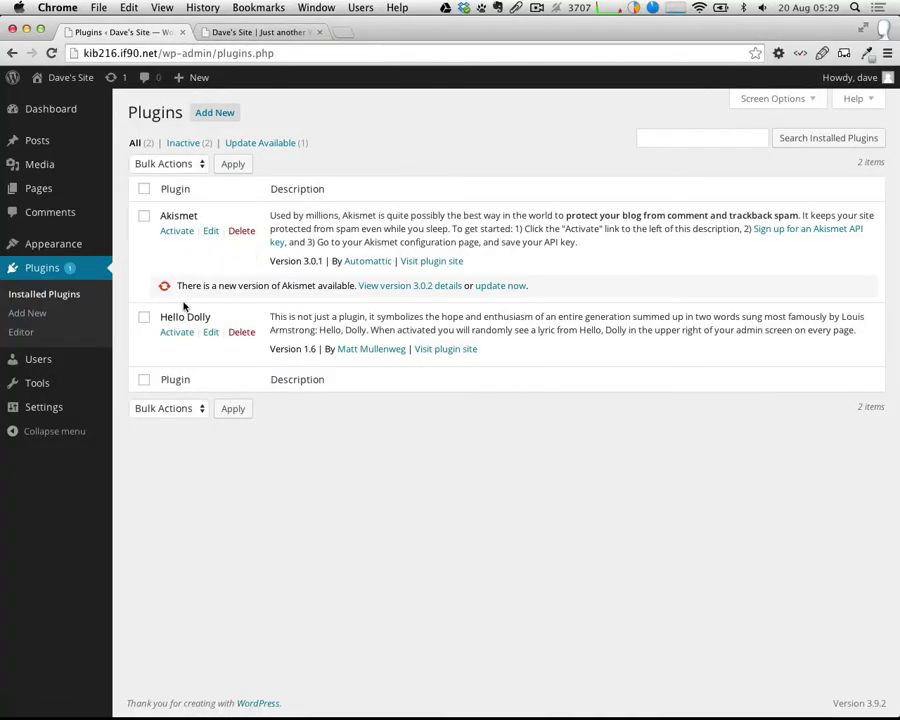
left_click(19, 316)
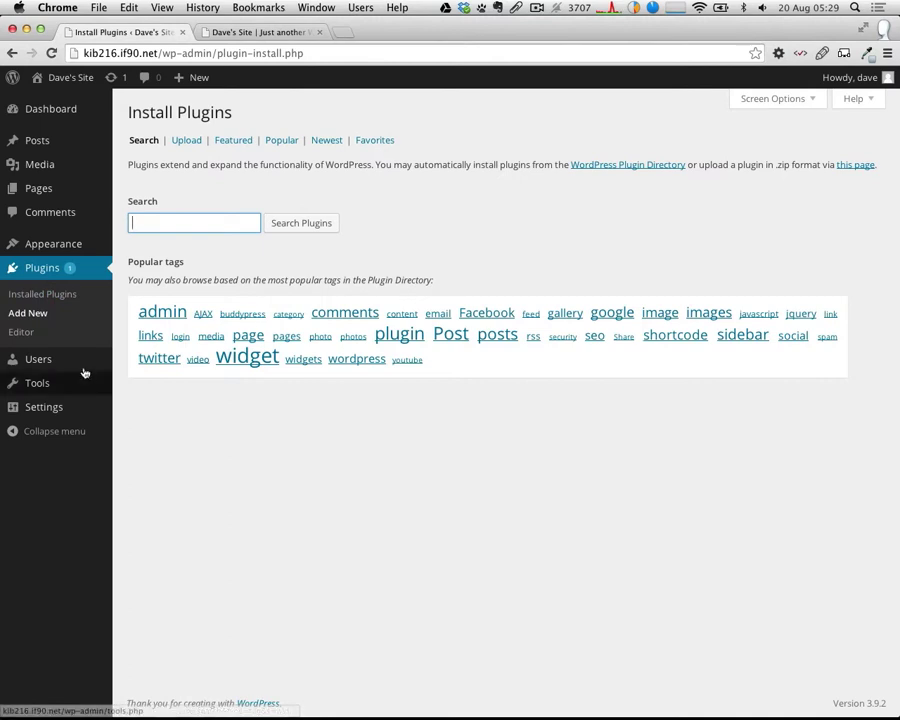
- Look over the Users list, with one Administrator credited with 2 posts, then the Tools page
mouse_move(47, 361)
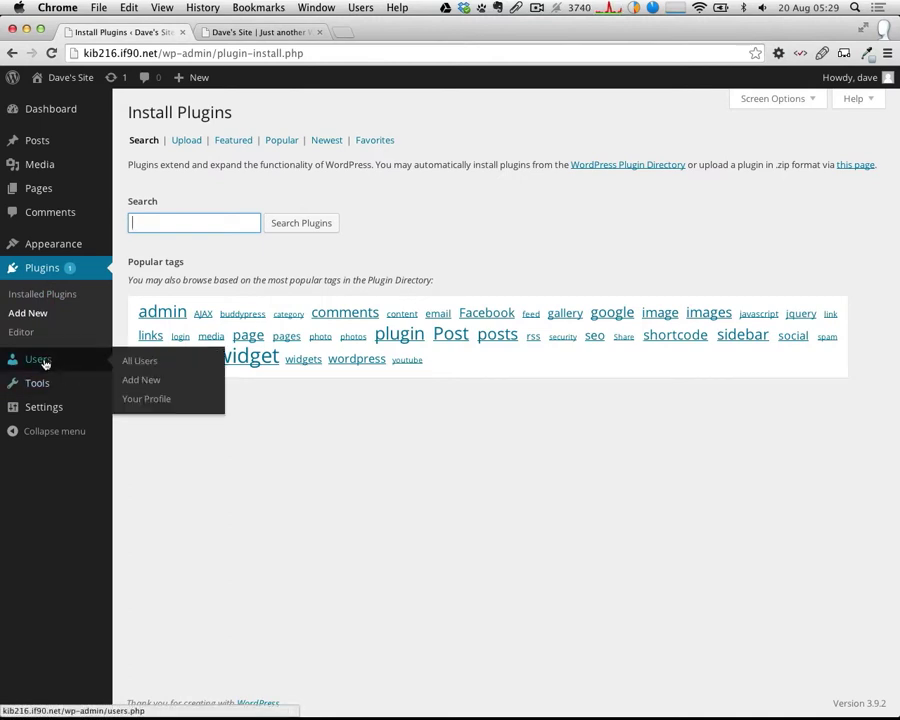
left_click(44, 363)
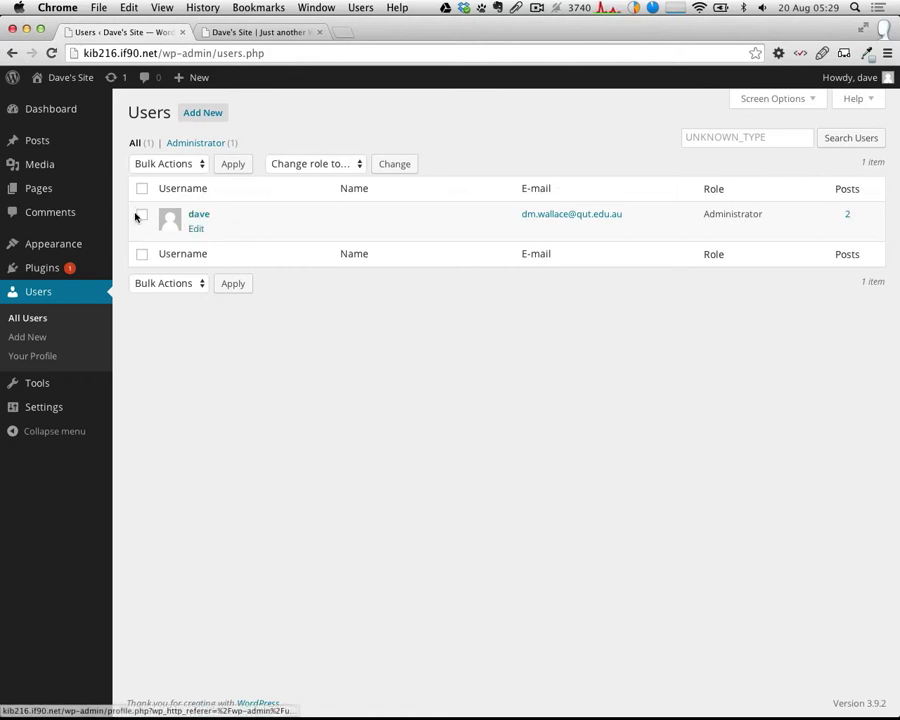
mouse_move(40, 377)
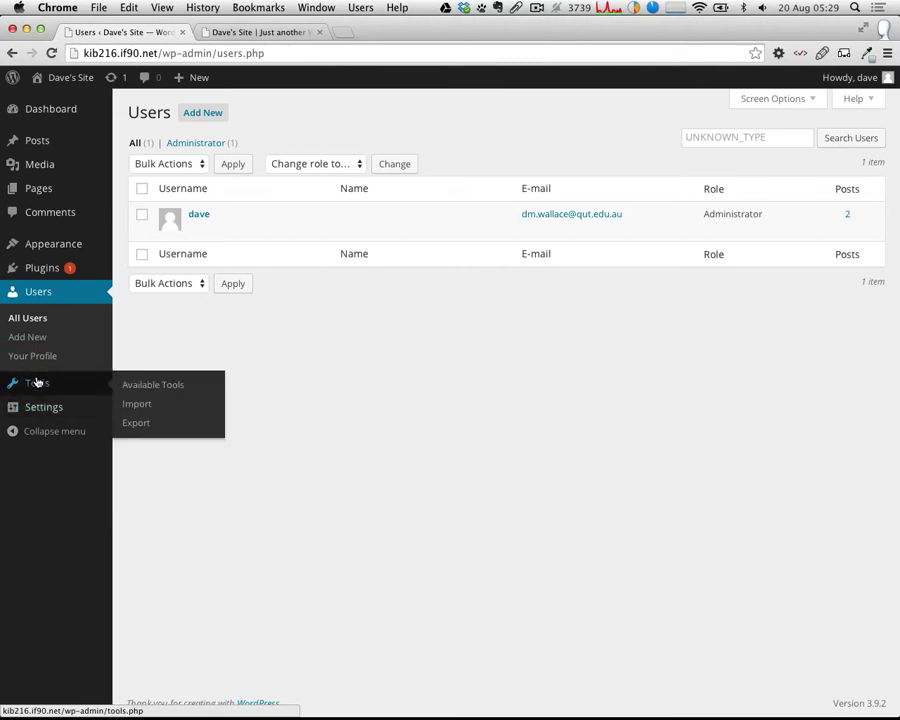
left_click(37, 382)
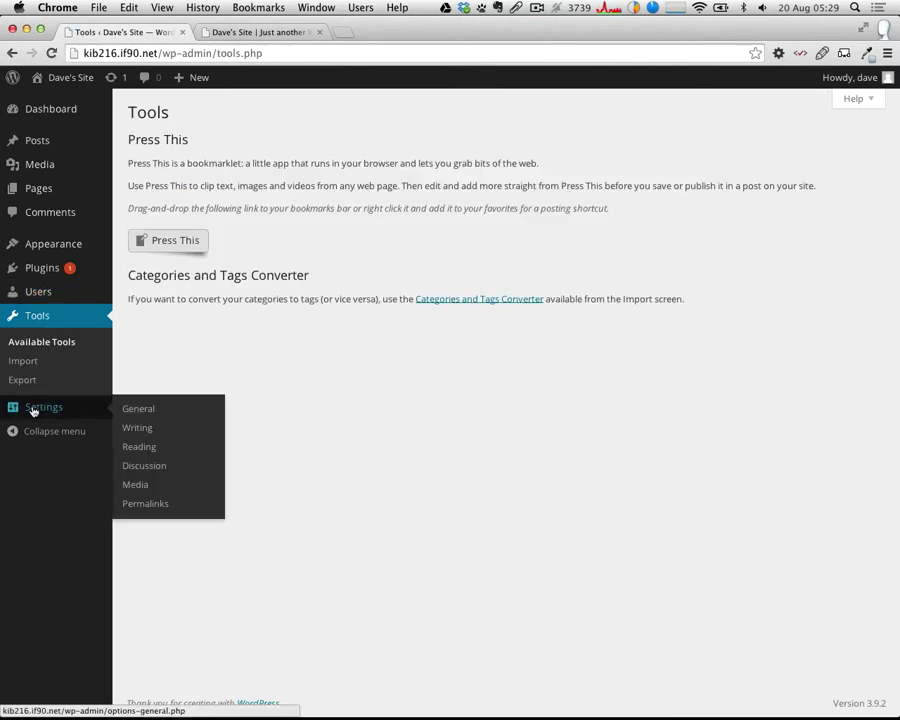
- Review General Settings: title Dave's Site, default tagline, UTC+0 timezone, Subscriber default role. Save nothing
left_click(33, 410)
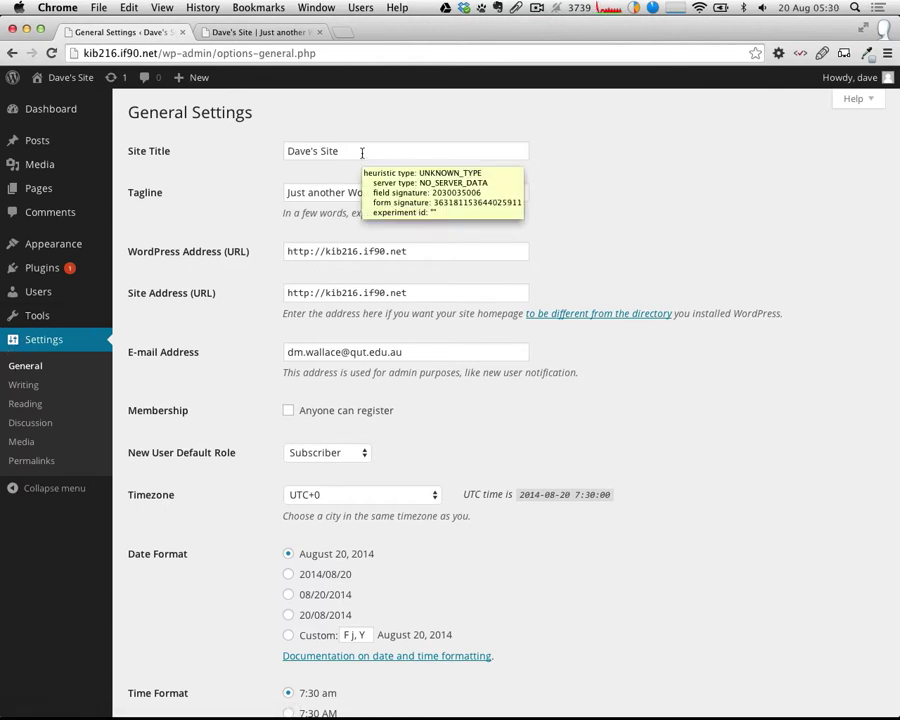
left_click_drag(362, 152, 320, 147)
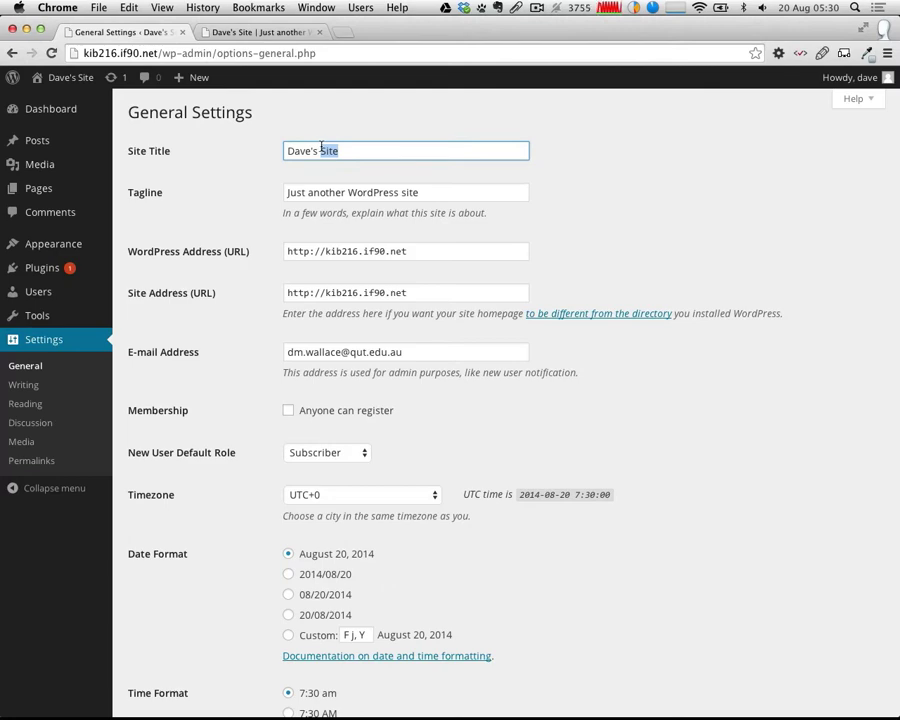
scroll(206, 218, "down", 2)
scroll(206, 218, "up", 2)
scroll(206, 218, "down", 5)
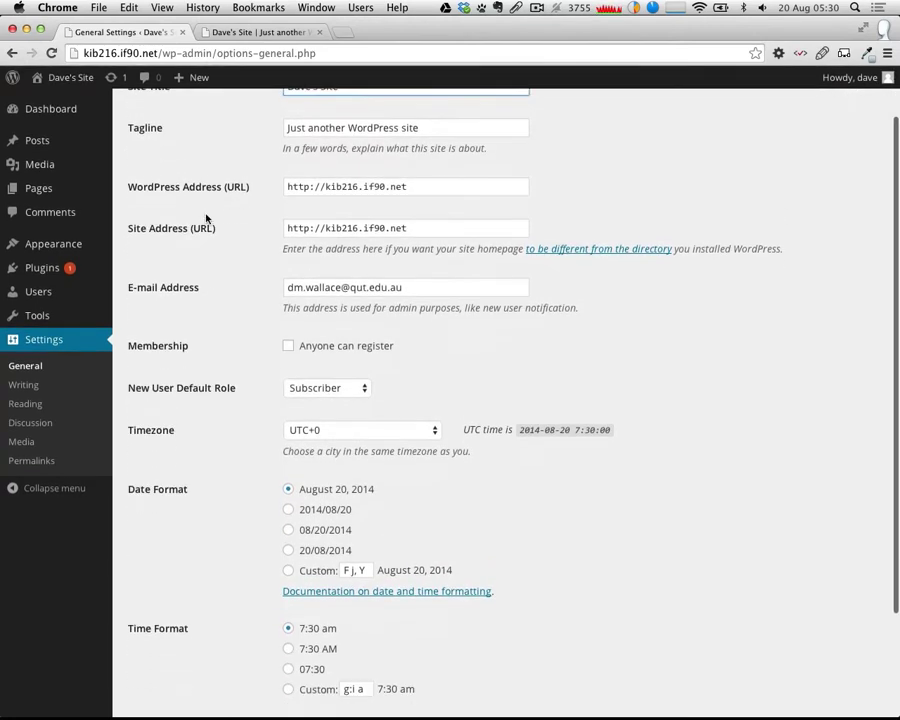
scroll(206, 218, "up", 5)
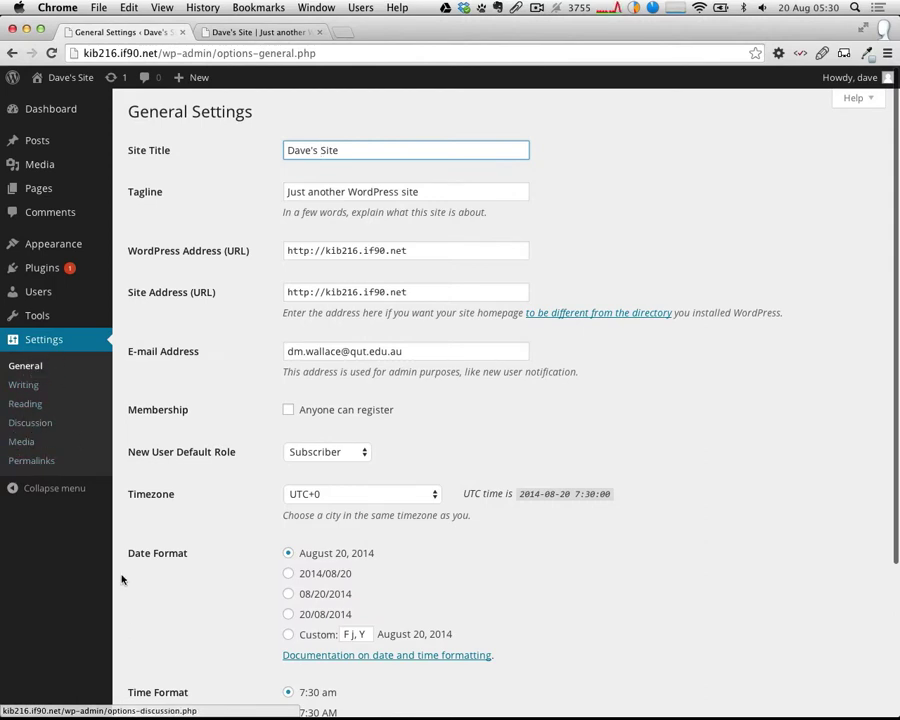
left_click(229, 324)
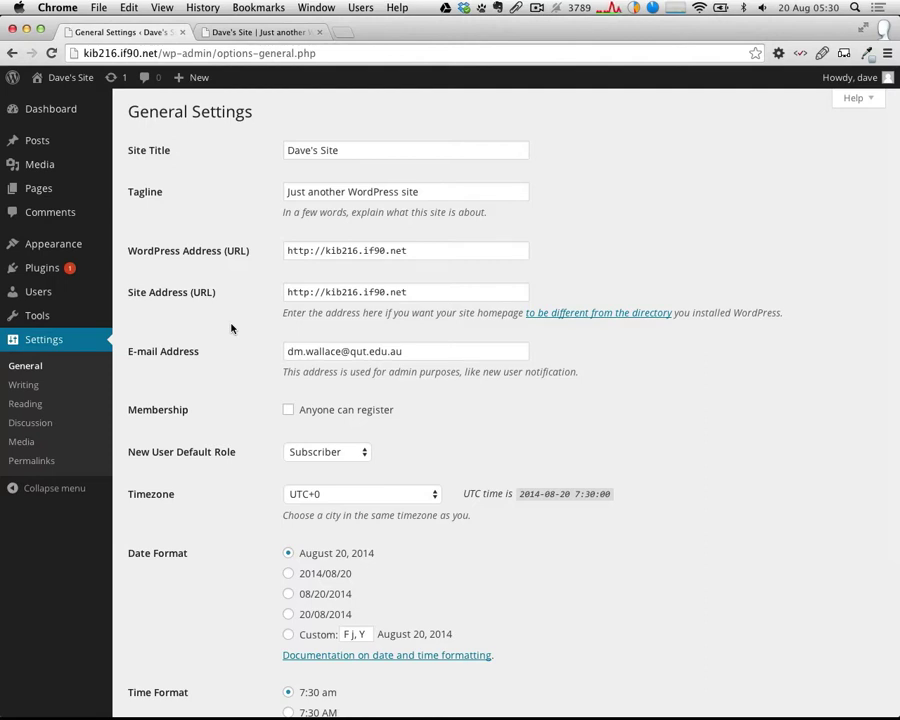
mouse_move(76, 243)
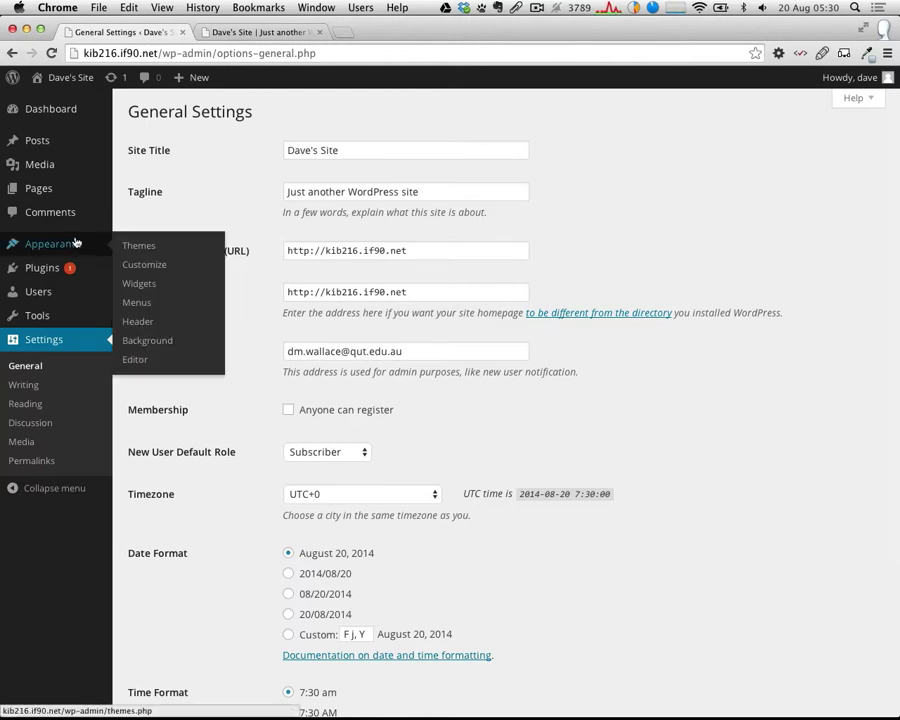